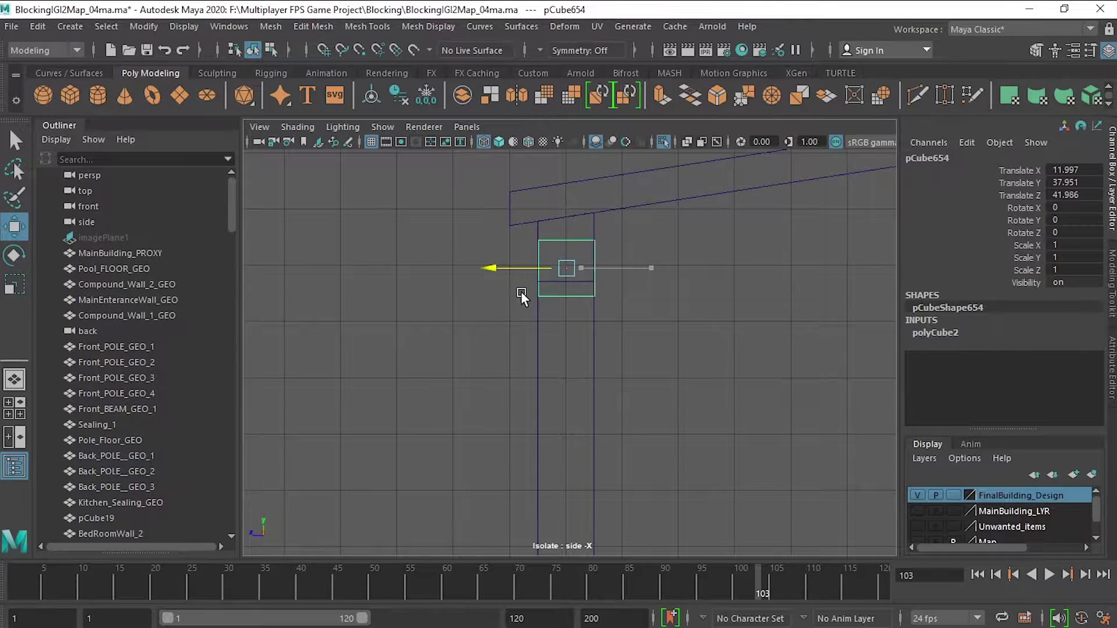
# Drag the cube's vertices to stretch both ends along the roof slope into a beam
pyautogui.press('f')
pyautogui.scroll(-5, 582, 279)
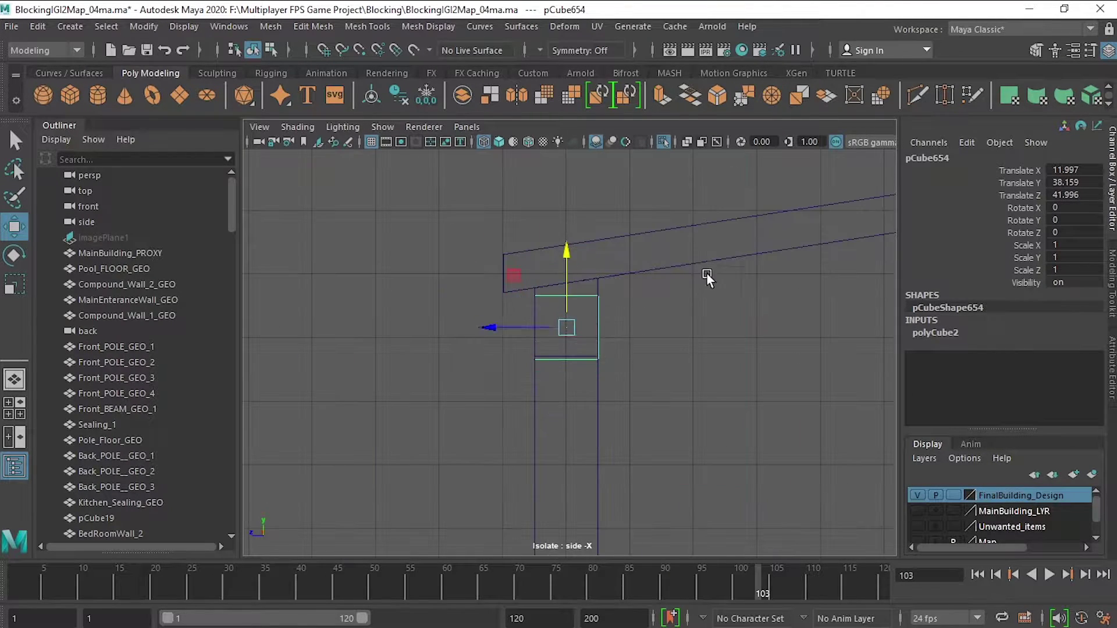
pyautogui.scroll(5, 650, 297)
pyautogui.press('F9')
pyautogui.moveTo(651, 297); pyautogui.dragTo(671, 338)
pyautogui.scroll(3, 561, 344)
pyautogui.moveTo(561, 343); pyautogui.dragTo(640, 407)
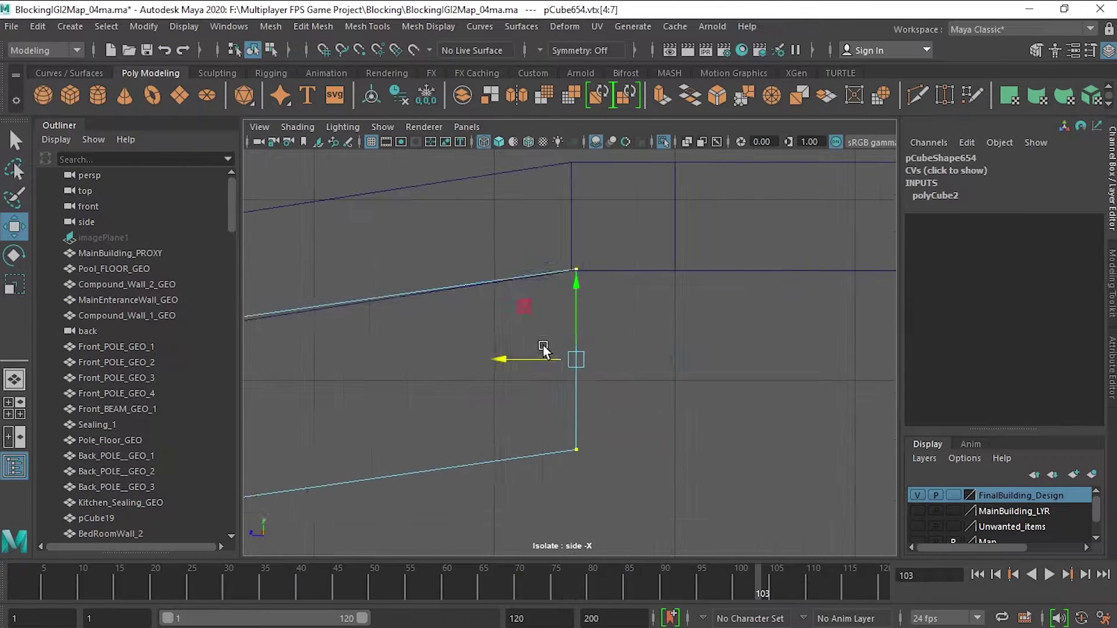
pyautogui.scroll(3, 707, 392)
pyautogui.scroll(-3, 577, 413)
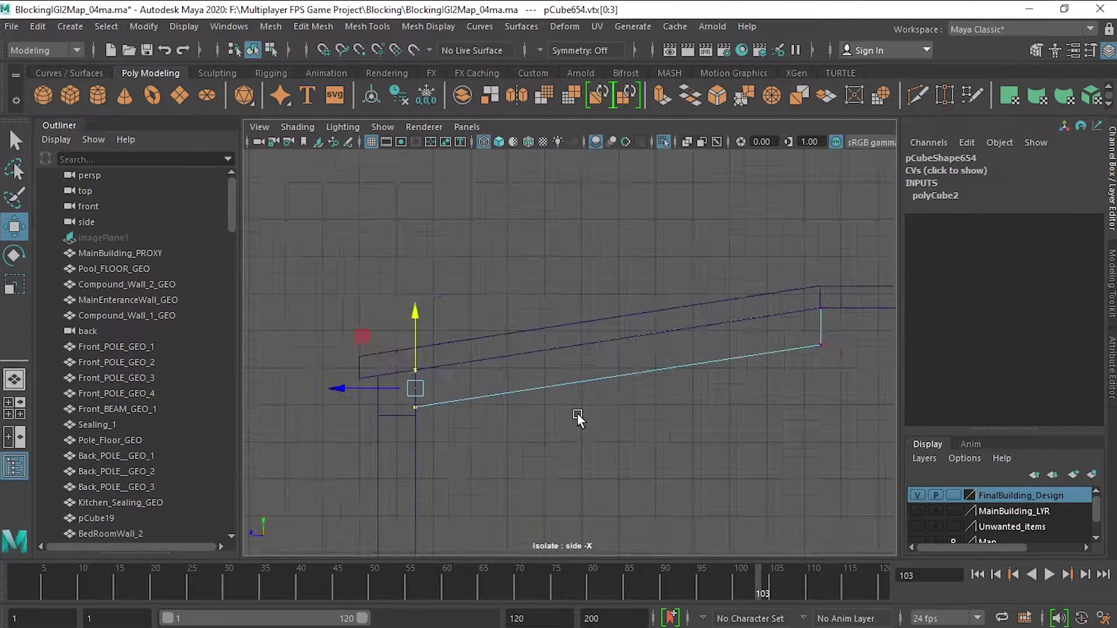
pyautogui.scroll(3, 673, 465)
pyautogui.moveTo(639, 431); pyautogui.dragTo(662, 452)
pyautogui.scroll(-3, 662, 452)
# Move the whole sloped beam into place under the roof edge and check it in the side view
pyautogui.press('space')
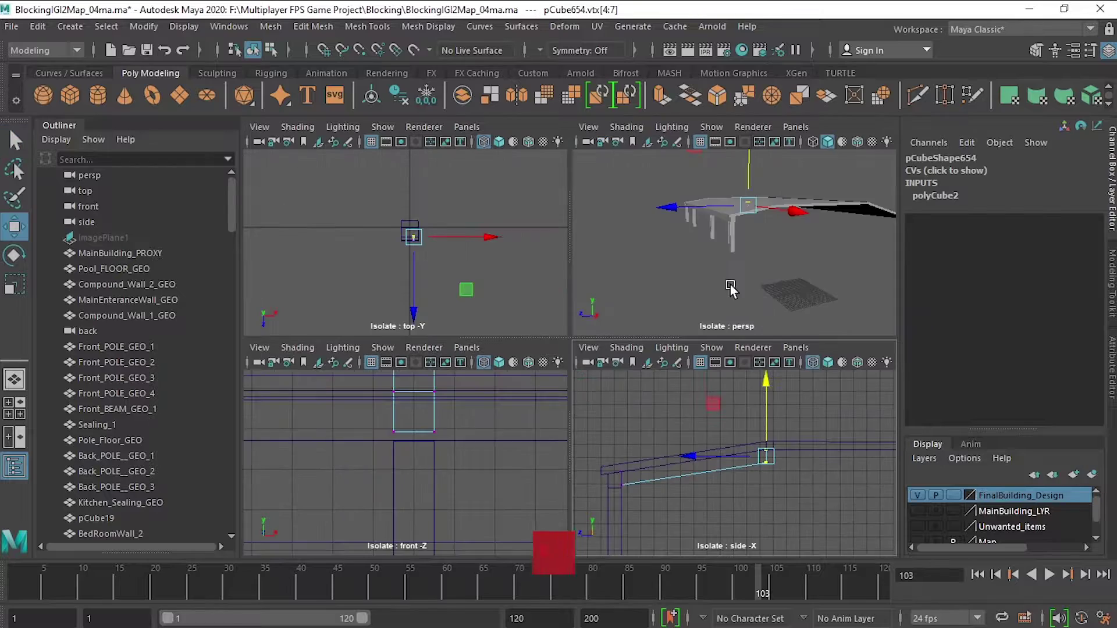
pyautogui.press('space')
pyautogui.moveTo(673, 256); pyautogui.dragTo(748, 232, button='right')
pyautogui.press('w')
pyautogui.press('space')
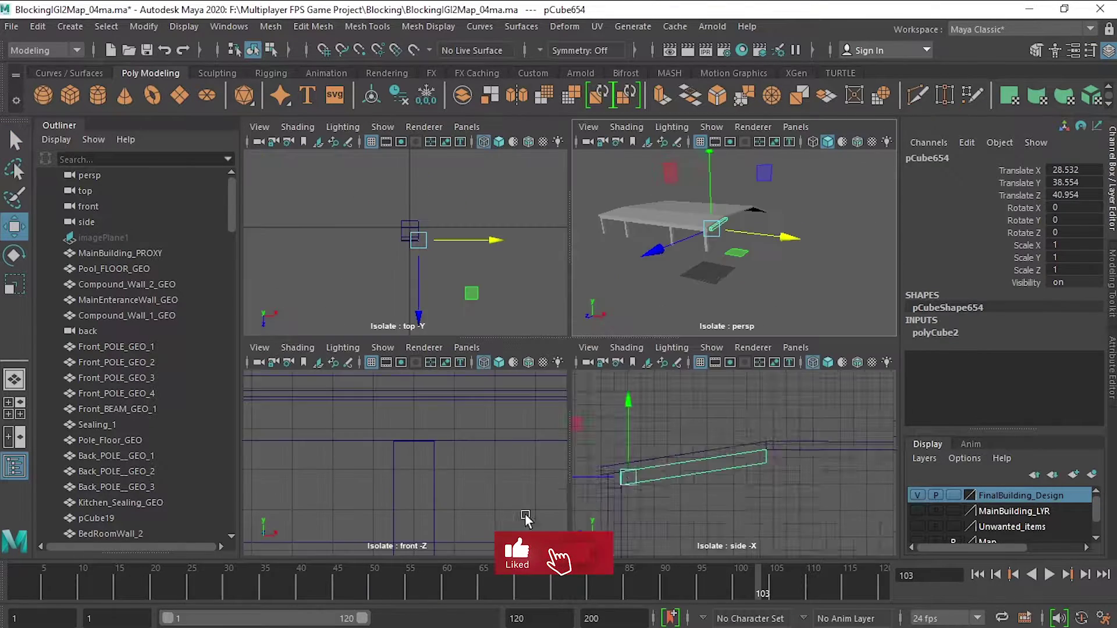
pyautogui.press('space')
pyautogui.scroll(3, 662, 318)
# Duplicate the sloped beam and move the copy along X to the far side of the roof
pyautogui.hotkey('ctrl', 'd')
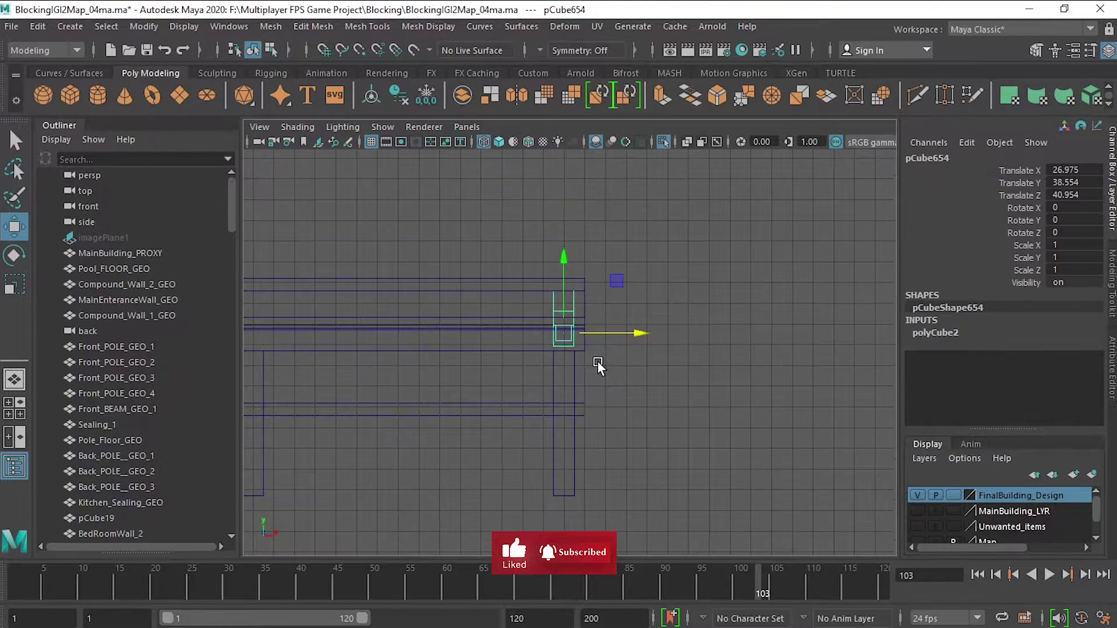
pyautogui.scroll(-3, 596, 259)
pyautogui.moveTo(636, 391); pyautogui.dragTo(439, 400, button='middle')
pyautogui.scroll(3, 640, 378)
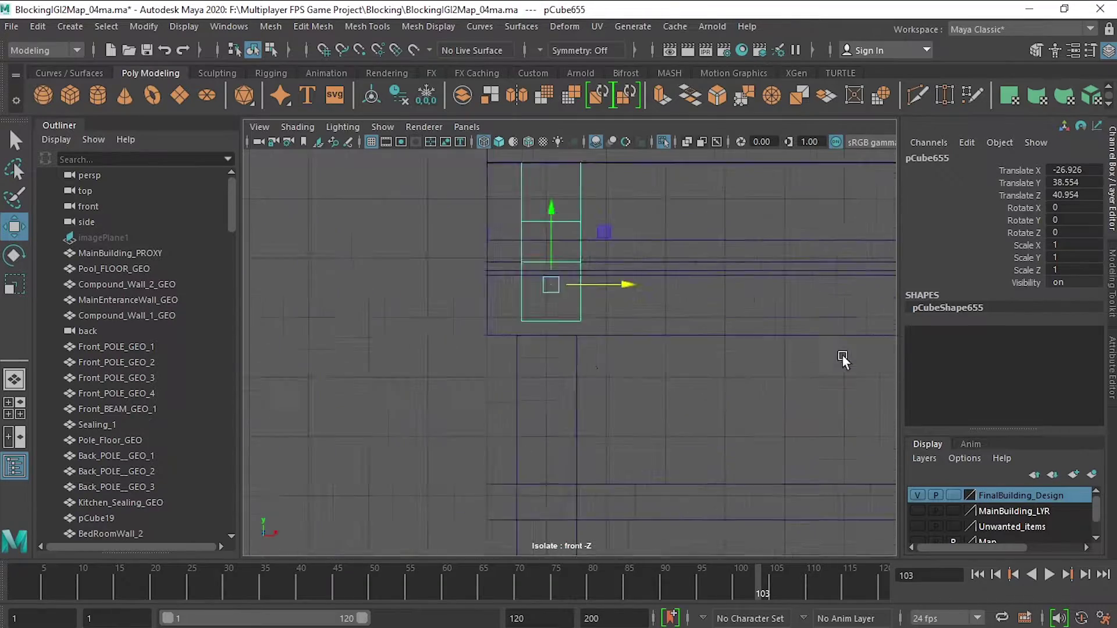
pyautogui.moveTo(842, 354); pyautogui.dragTo(606, 331, button='middle')
pyautogui.press('space')
pyautogui.press('space')
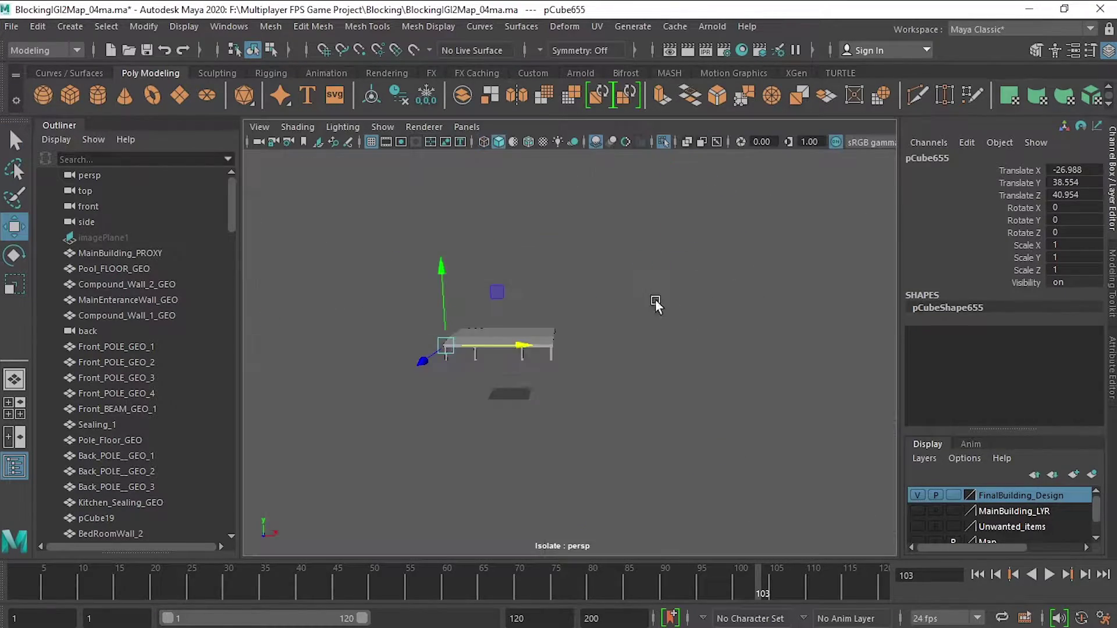
# Rename the first sloped beam RoofSupport_1 in the Outliner
pyautogui.click(501, 343)
pyautogui.press('f')
pyautogui.doubleClick(101, 409)
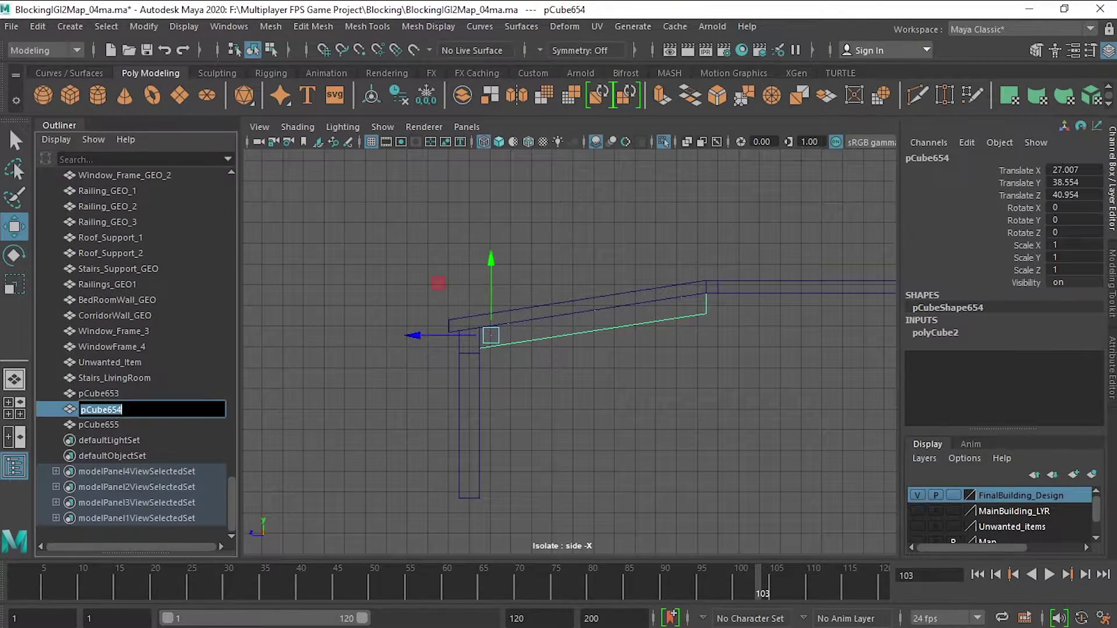
pyautogui.write('RoofSupport_1')
pyautogui.press('Return')
pyautogui.press('space')
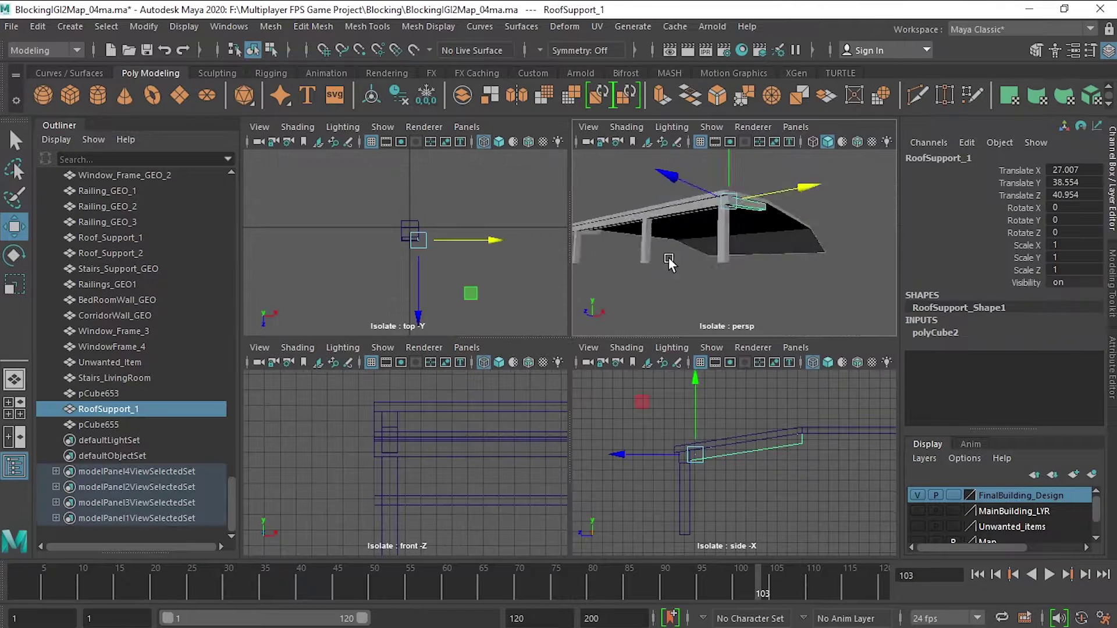
# Rename the second sloped beam RoofSupport_2
pyautogui.press('BackSpace')
pyautogui.write('2')
pyautogui.press('Return')
pyautogui.click(726, 285)
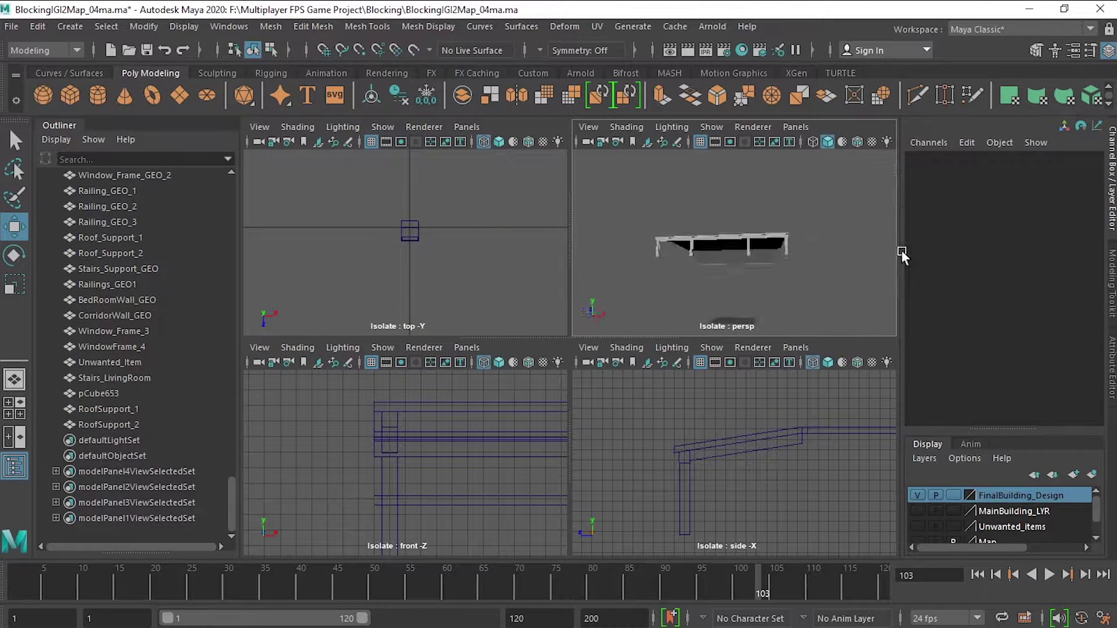
pyautogui.scroll(3, 723, 263)
pyautogui.press('space')
# Orbit the perspective view to inspect the beam-and-column joints and the whole roof
pyautogui.moveTo(687, 327)
pyautogui.keyDown('alt'); pyautogui.mouseDown()
pyautogui.moveTo(543, 329)
pyautogui.moveTo(481, 270)
pyautogui.moveTo(445, 336)
pyautogui.mouseUp(); pyautogui.keyUp('alt')
pyautogui.scroll(5, 441, 263)
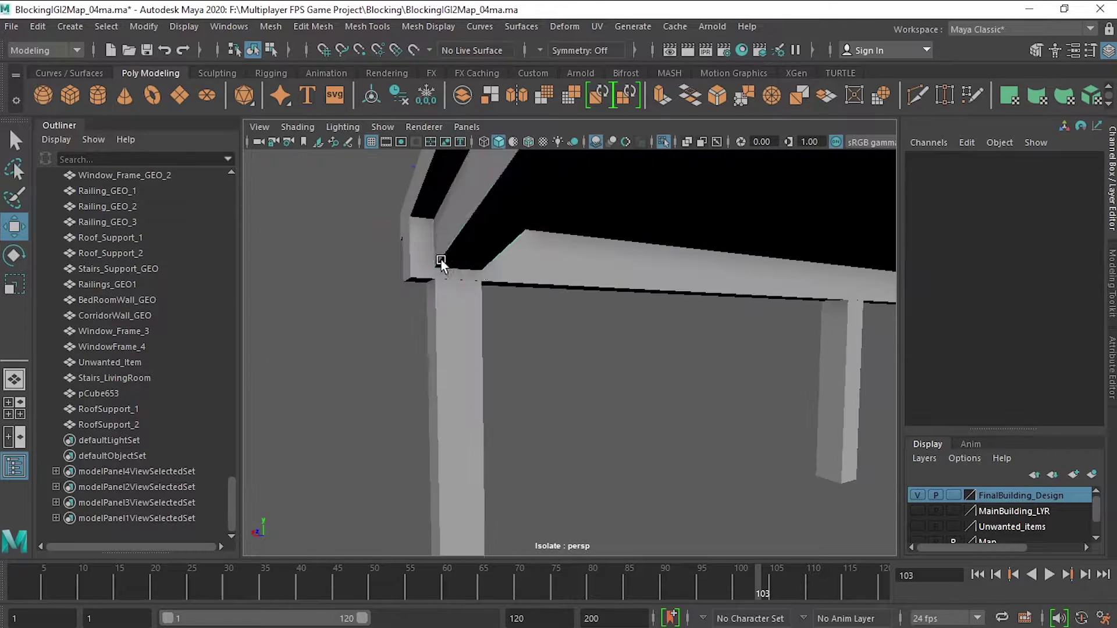
pyautogui.scroll(-3, 441, 263)
pyautogui.click(609, 362)
pyautogui.moveTo(610, 361)
pyautogui.keyDown('alt'); pyautogui.mouseDown()
pyautogui.moveTo(581, 317)
pyautogui.moveTo(524, 291)
pyautogui.mouseUp(); pyautogui.keyUp('alt')
pyautogui.click(599, 349)
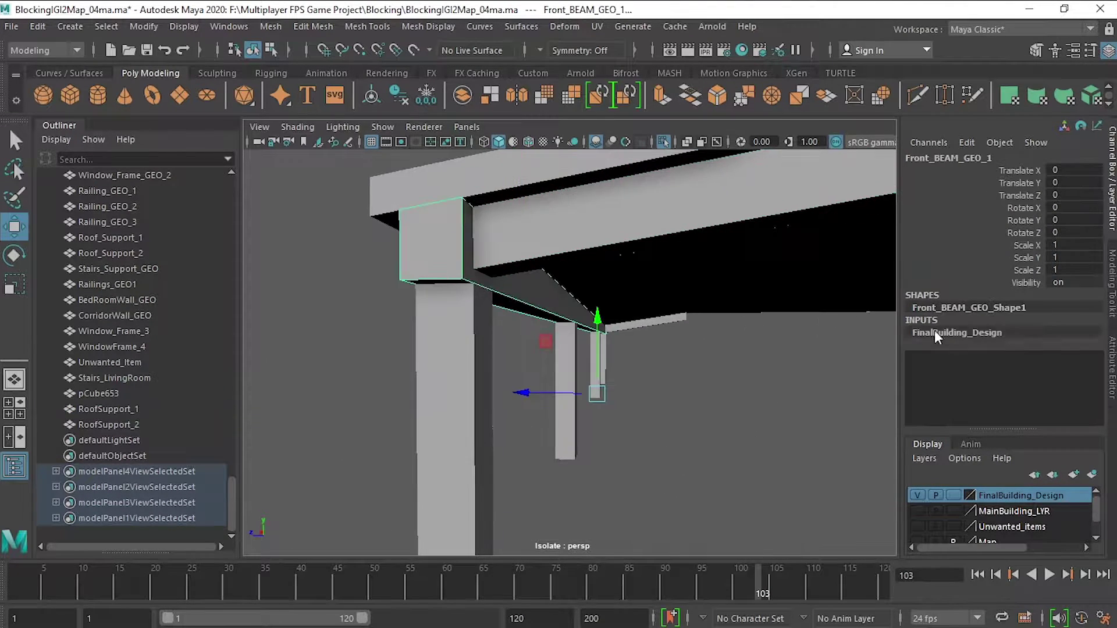
pyautogui.scroll(-3, 671, 426)
pyautogui.click(672, 426)
pyautogui.click(523, 393)
pyautogui.moveTo(522, 394)
pyautogui.keyDown('alt'); pyautogui.mouseDown()
pyautogui.moveTo(526, 408)
pyautogui.moveTo(358, 113)
pyautogui.mouseUp(); pyautogui.keyUp('alt')
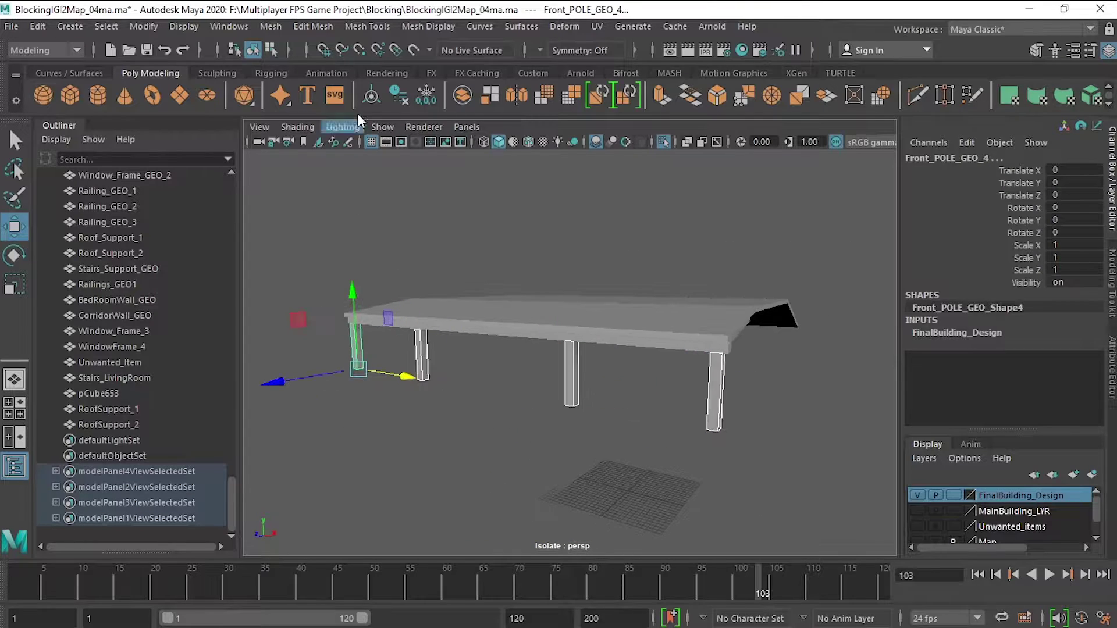
# Select RoofSupport_1, RoofSupport_2 and the front poles together
pyautogui.click(143, 26)
pyautogui.click(38, 26)
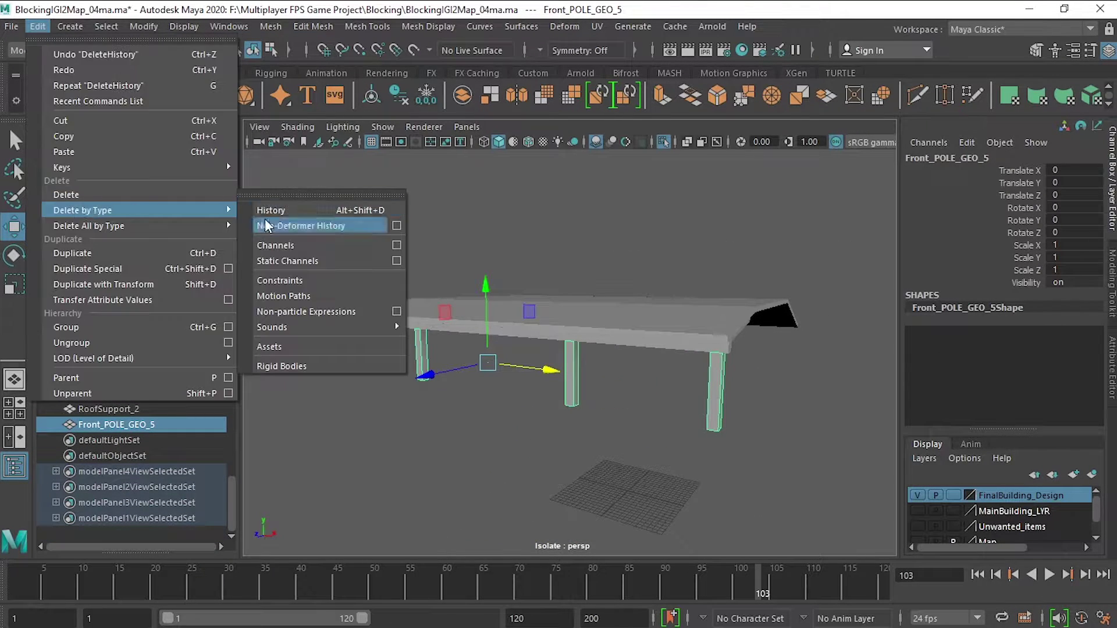
pyautogui.click(273, 210)
pyautogui.click(55, 471)
pyautogui.click(56, 393)
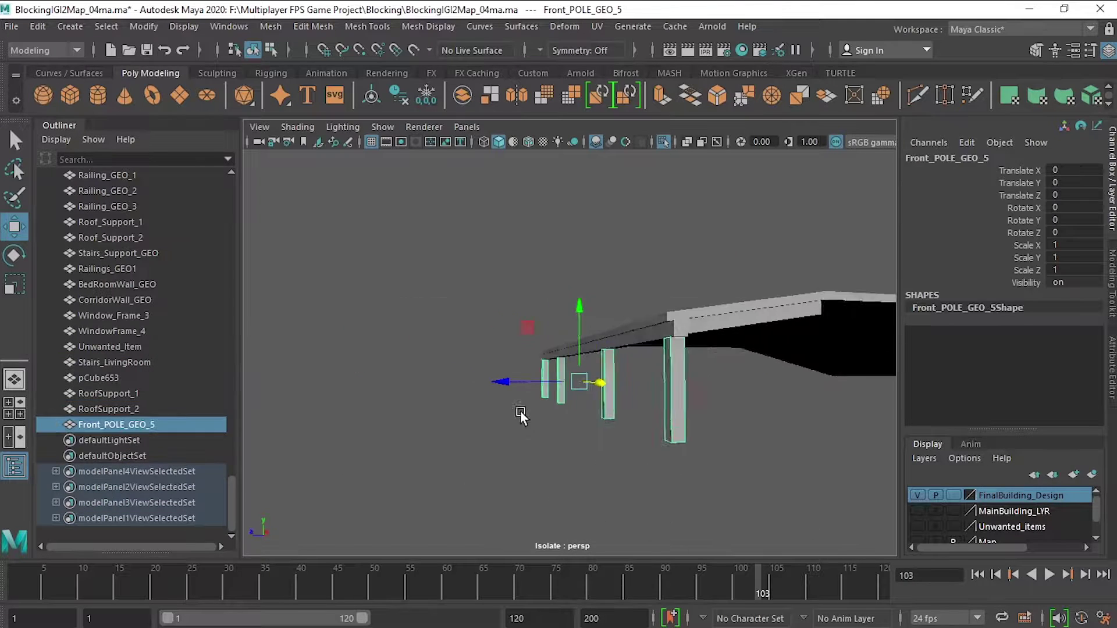
pyautogui.keyDown('shift'); pyautogui.click(520, 411); pyautogui.keyUp('shift')
pyautogui.keyDown('shift'); pyautogui.click(624, 450); pyautogui.keyUp('shift')
# Combine the supports and poles, delete non-deformer history, and name the mesh FrontPole_Support
pyautogui.moveTo(347, 485)
pyautogui.keyDown('alt'); pyautogui.mouseDown()
pyautogui.moveTo(756, 452)
pyautogui.moveTo(126, 379)
pyautogui.mouseUp(); pyautogui.keyUp('alt')
pyautogui.click(491, 95)
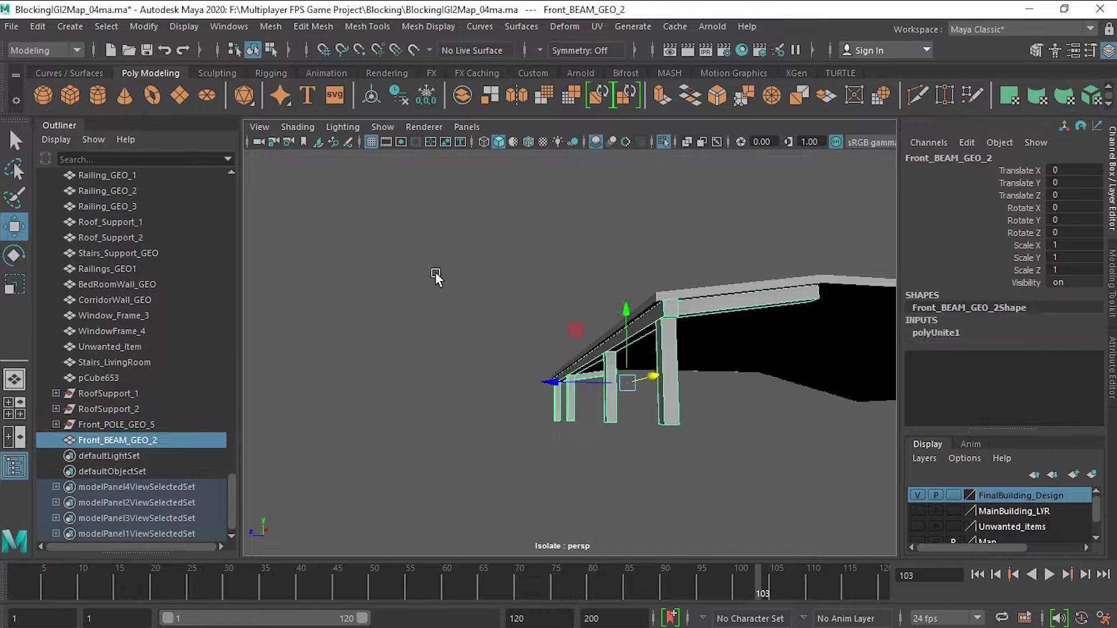
pyautogui.click(143, 26)
pyautogui.click(164, 97)
pyautogui.click(37, 26)
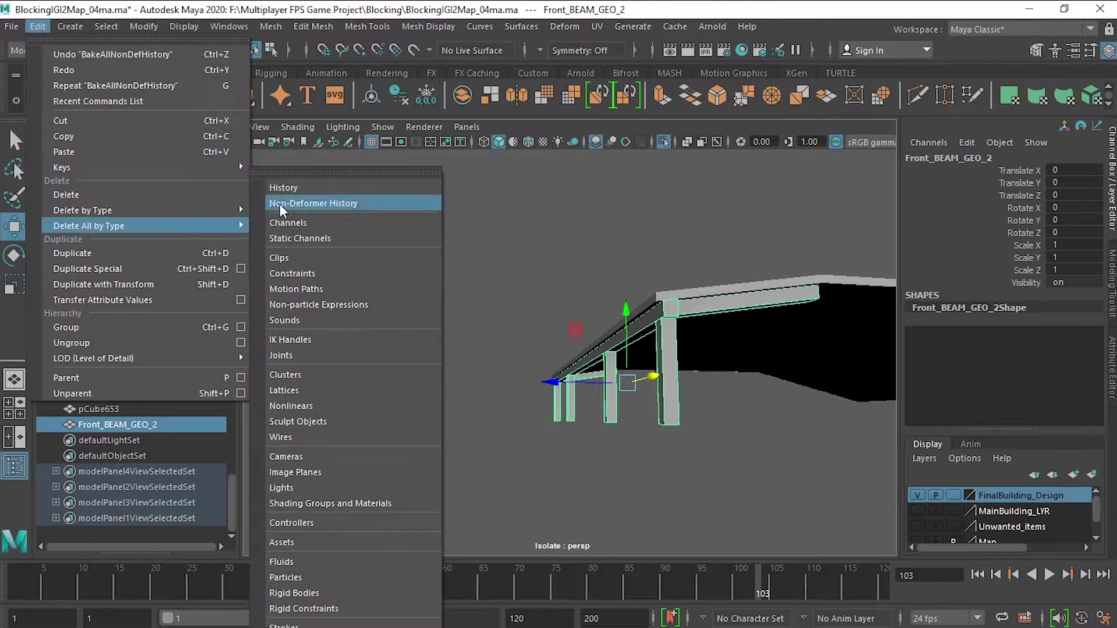
pyautogui.click(280, 203)
pyautogui.doubleClick(111, 424)
pyautogui.write('FrontPole&Support')
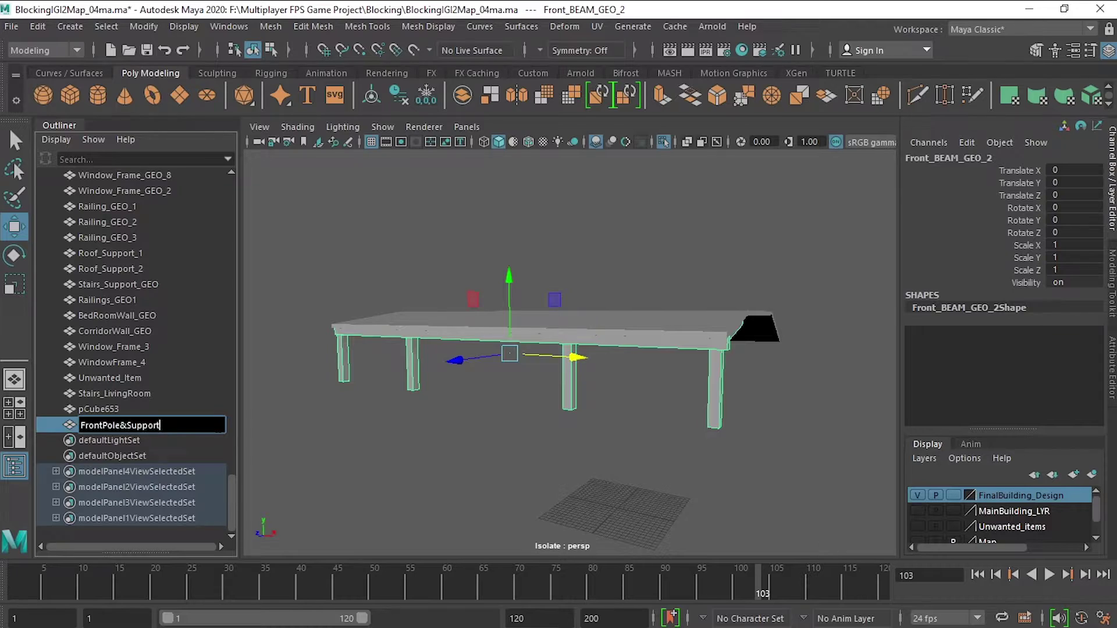
pyautogui.press('Return')
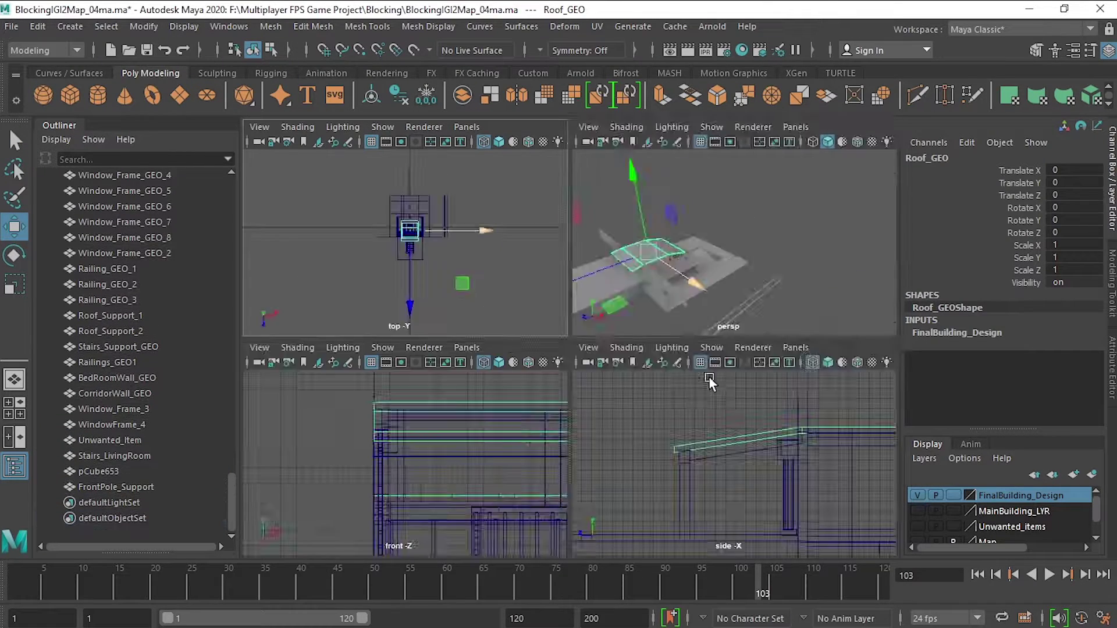
# Orbit around the building and select the Stairs_LivingRoom object
pyautogui.press('space')
pyautogui.scroll(-3, 733, 436)
pyautogui.scroll(5, 581, 463)
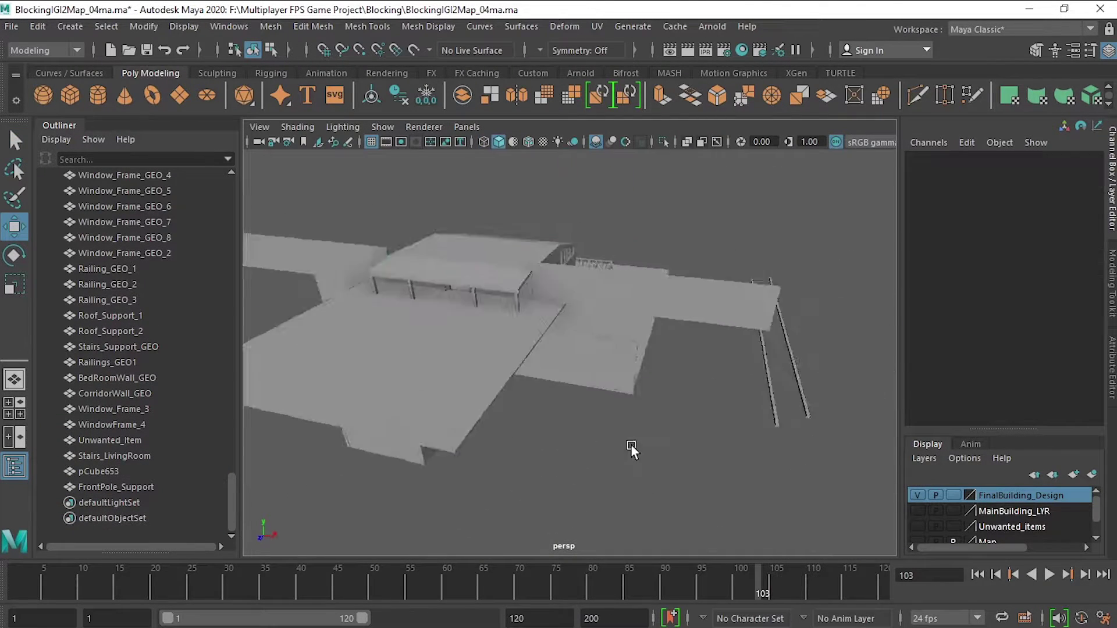
pyautogui.keyDown('alt'); pyautogui.moveTo(631, 449); pyautogui.dragTo(648, 406); pyautogui.keyUp('alt')
pyautogui.click(574, 511)
pyautogui.click(473, 439)
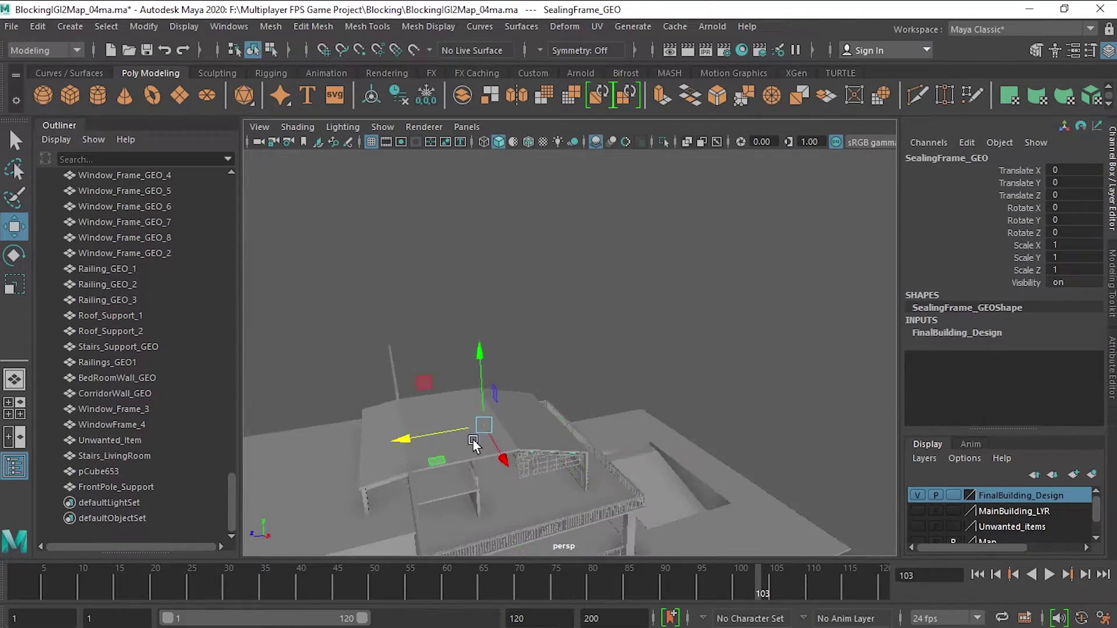
pyautogui.keyDown('alt'); pyautogui.moveTo(473, 439); pyautogui.dragTo(484, 476); pyautogui.keyUp('alt')
pyautogui.click(483, 475)
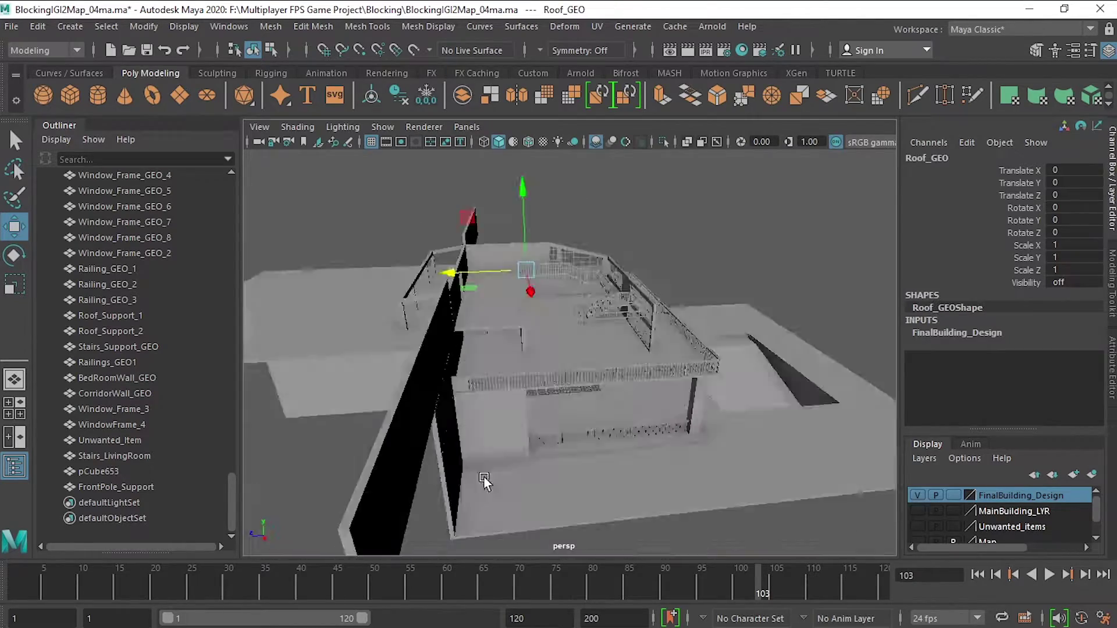
pyautogui.scroll(3, 434, 379)
pyautogui.scroll(-3, 286, 420)
pyautogui.keyDown('alt'); pyautogui.moveTo(286, 421); pyautogui.dragTo(685, 423); pyautogui.keyUp('alt')
pyautogui.click(685, 422)
# Isolate the stairs in the side view and place cube pCube654 near the top landing
pyautogui.hotkey('ctrl', '1')
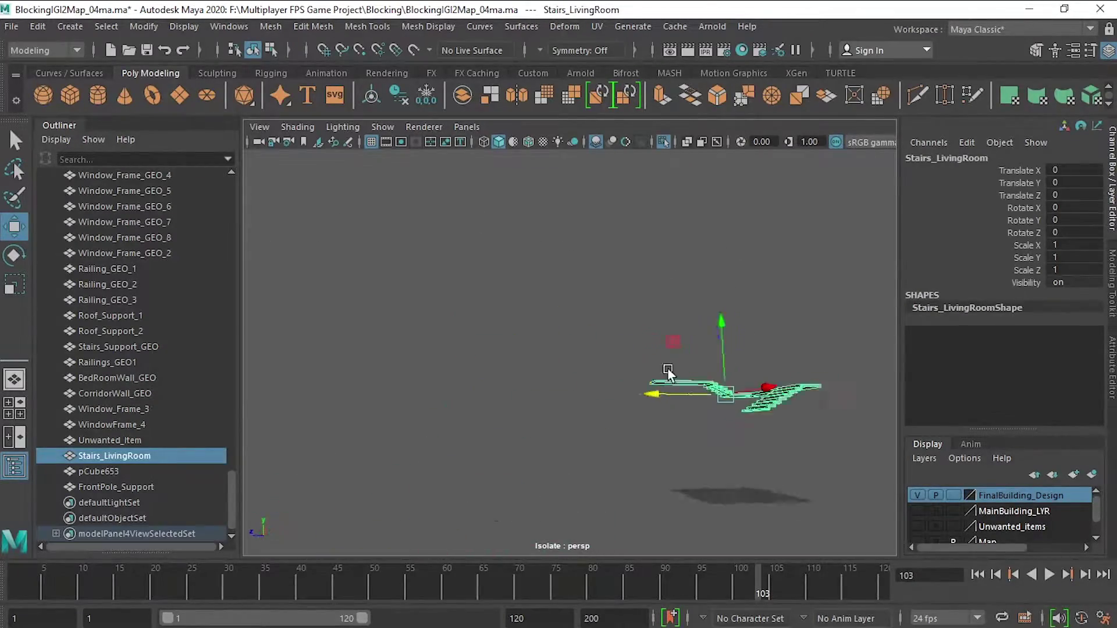
pyautogui.press('space')
pyautogui.hotkey('ctrl', '1')
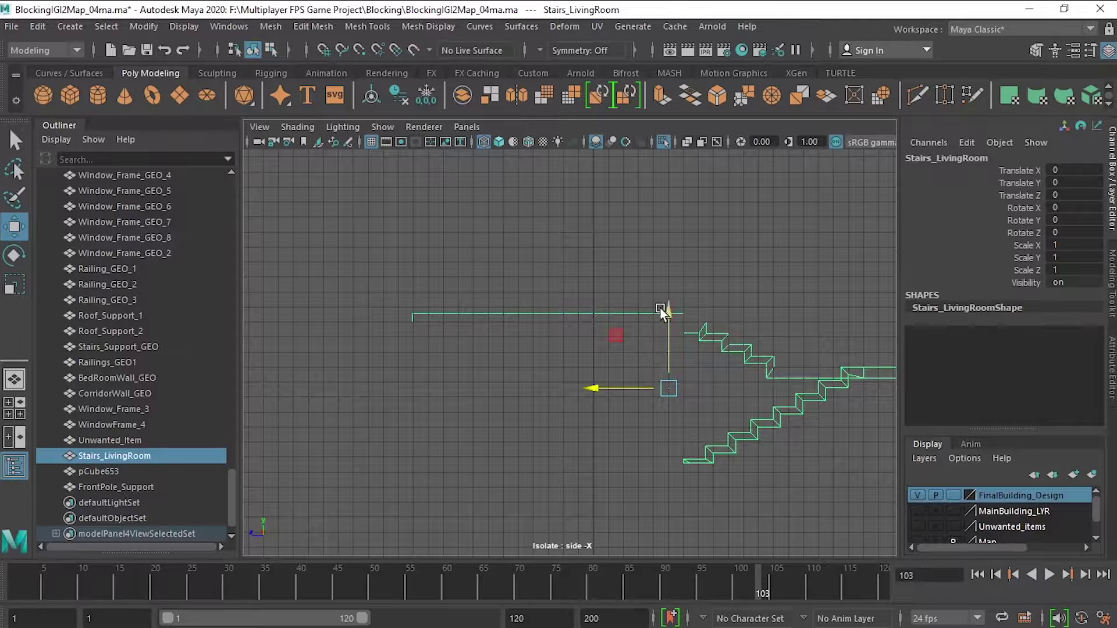
pyautogui.scroll(2, 633, 314)
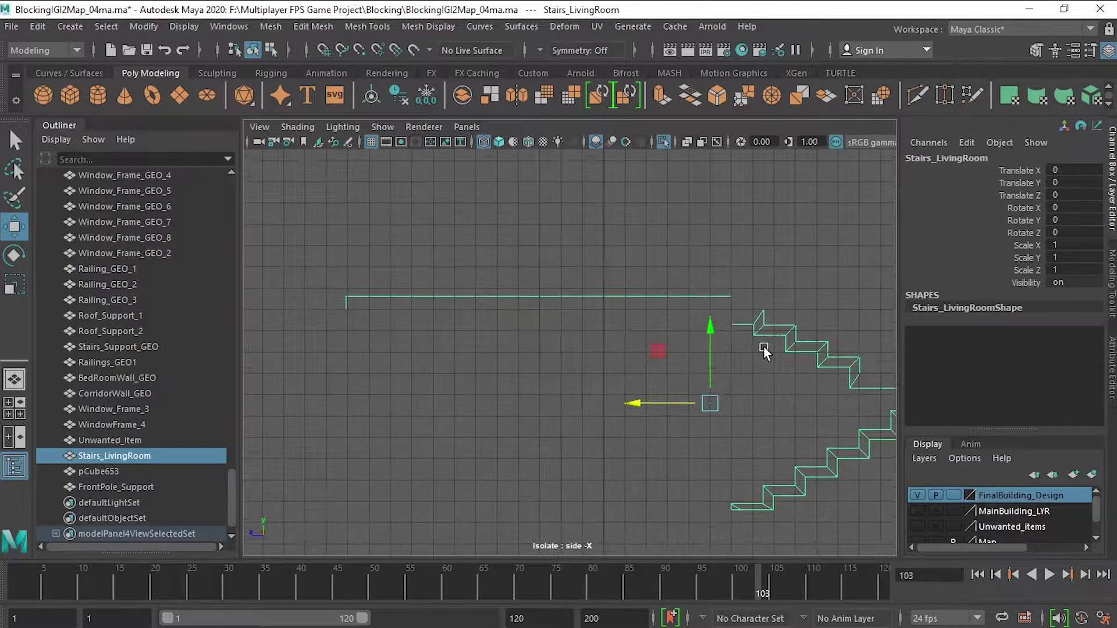
pyautogui.moveTo(633, 400); pyautogui.dragTo(472, 391, button='middle')
# Line the block up with the stairs along X and Z in the front view
pyautogui.moveTo(407, 372); pyautogui.dragTo(609, 369, button='middle')
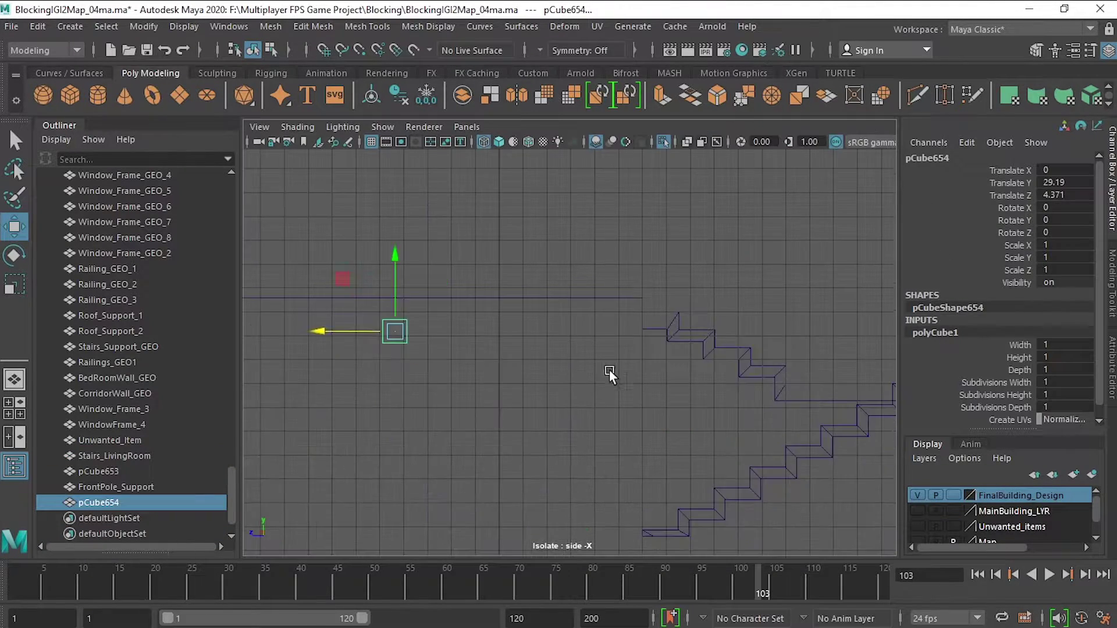
pyautogui.press('f')
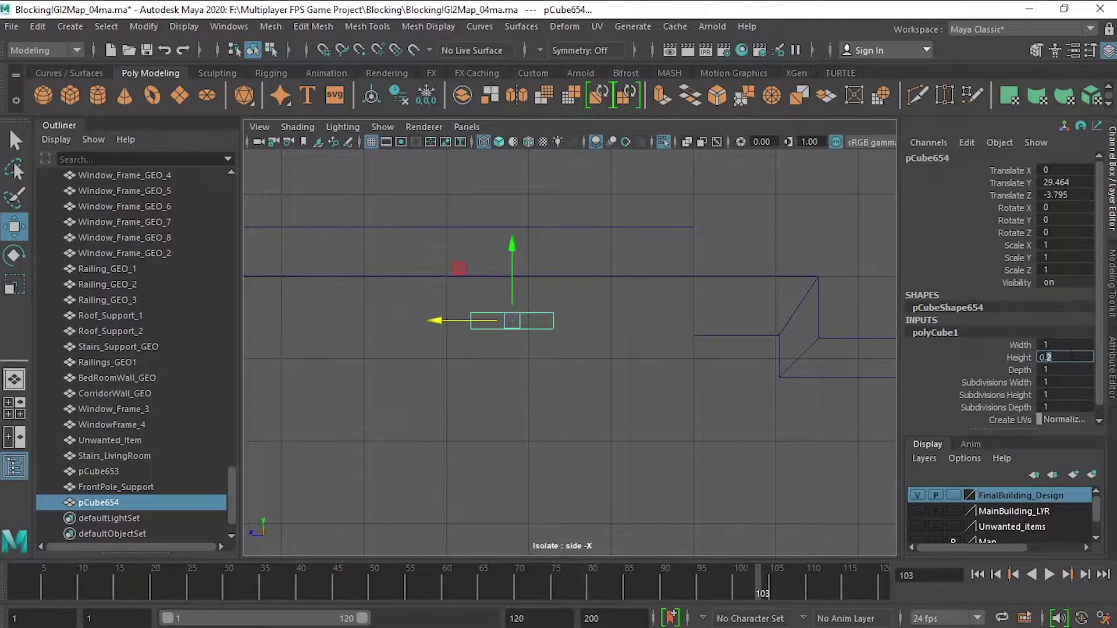
pyautogui.hotkey('ctrl', '1')
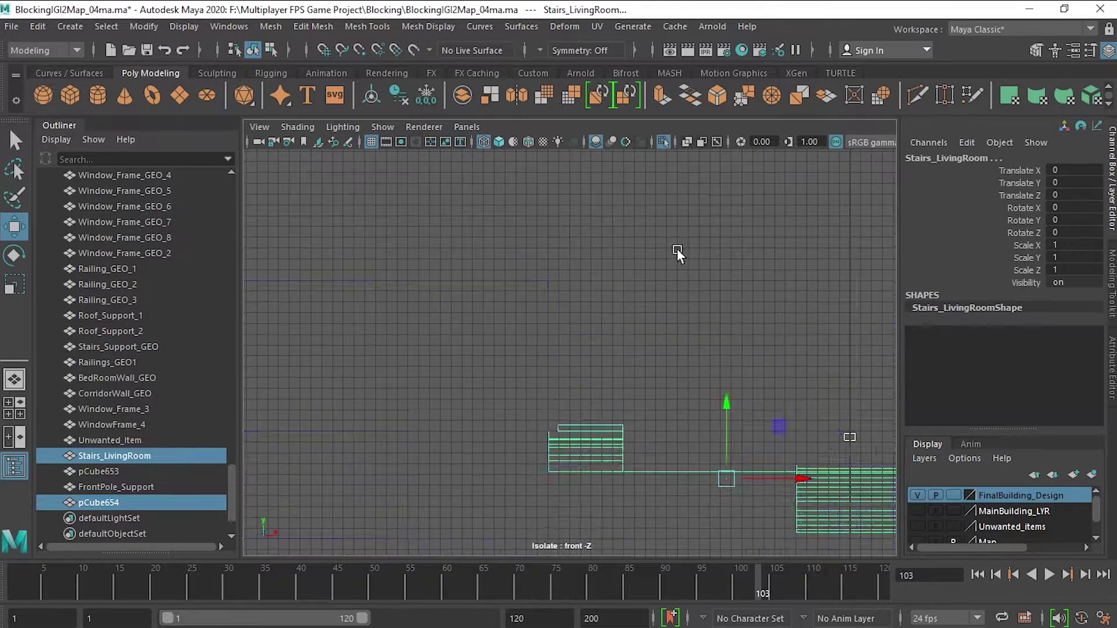
pyautogui.hotkey('ctrl', '1')
pyautogui.moveTo(753, 411); pyautogui.dragTo(669, 363)
pyautogui.scroll(2, 669, 363)
pyautogui.click(954, 332)
pyautogui.click(1023, 369)
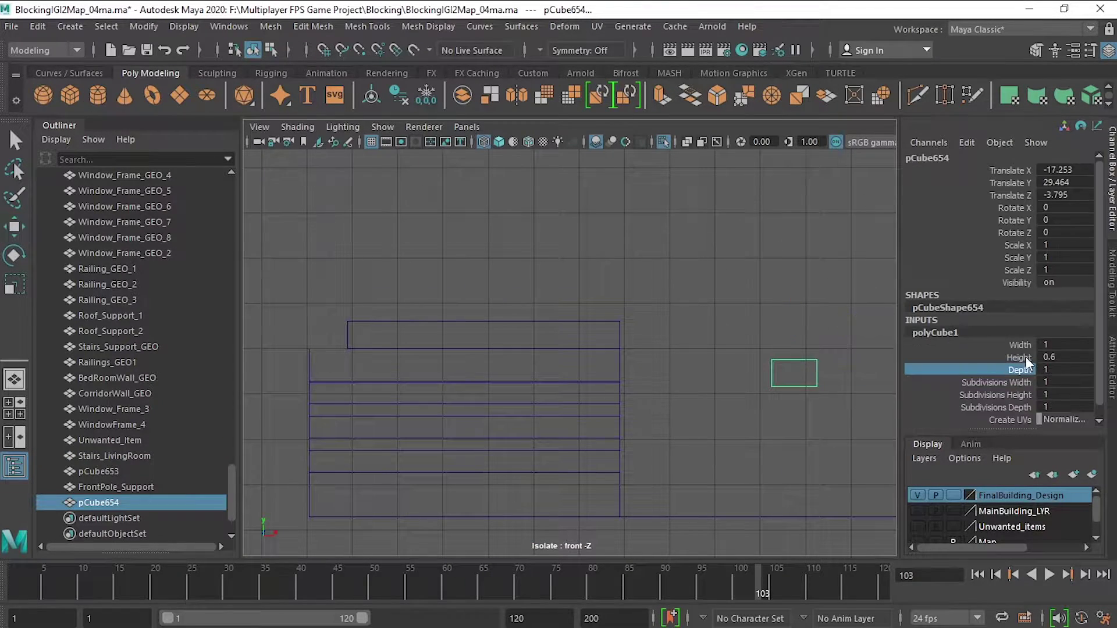
pyautogui.press('w')
pyautogui.moveTo(728, 365); pyautogui.dragTo(428, 405)
# Duplicate the block and position the copy down beside the stairs
pyautogui.hotkey('ctrl', 'd')
pyautogui.scroll(-3, 511, 396)
pyautogui.moveTo(511, 396)
pyautogui.mouseDown()
pyautogui.moveTo(522, 330)
pyautogui.moveTo(771, 375)
pyautogui.mouseUp()
pyautogui.hotkey('ctrl', 'd')
pyautogui.hotkey('ctrl', 'z')
pyautogui.hotkey('ctrl', 'z')
pyautogui.scroll(3, 548, 347)
pyautogui.press('space')
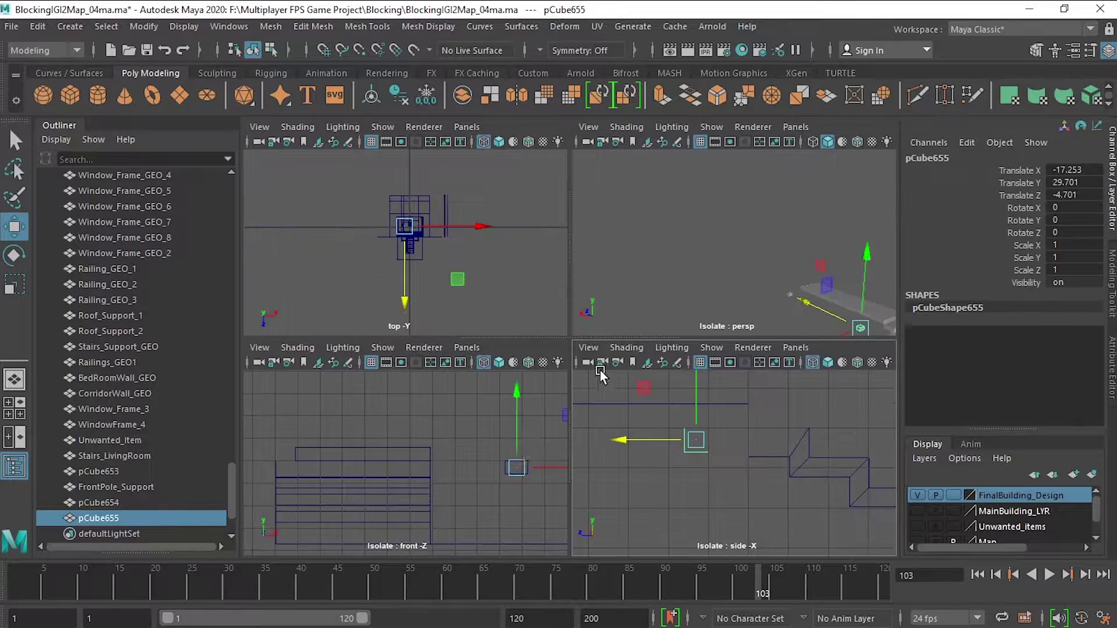
pyautogui.press('space')
pyautogui.scroll(2, 651, 376)
pyautogui.moveTo(651, 375); pyautogui.dragTo(651, 421, button='middle')
pyautogui.scroll(-3, 492, 400)
# Extrude the copy's end face twice down the stair slope to form a stringer beam
pyautogui.press('F9')
pyautogui.click(654, 432)
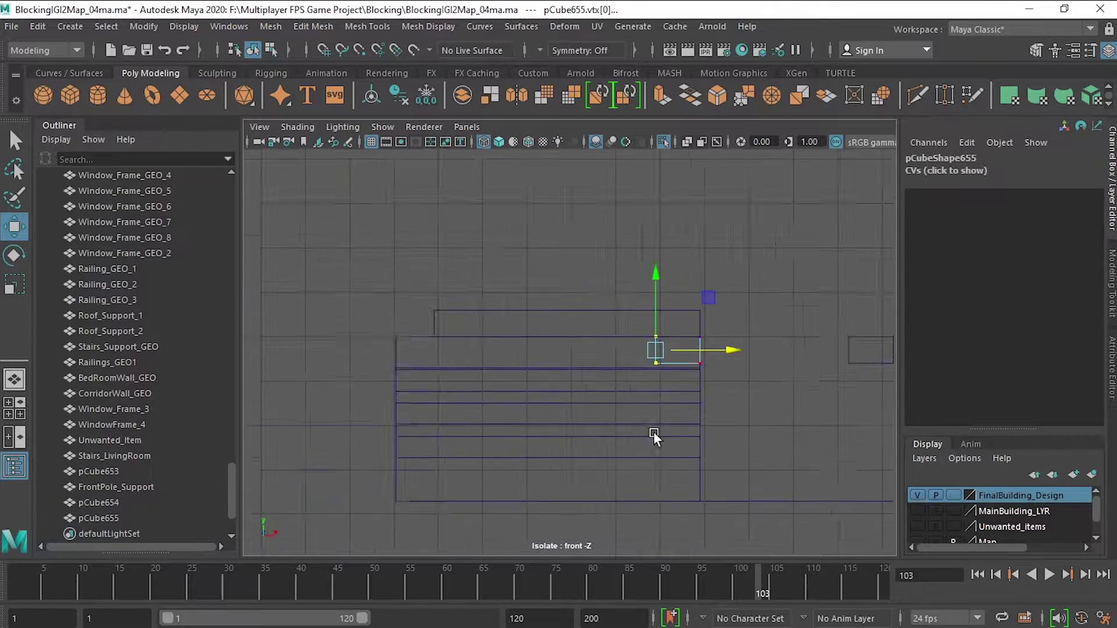
pyautogui.scroll(3, 584, 326)
pyautogui.press('space')
pyautogui.press('space')
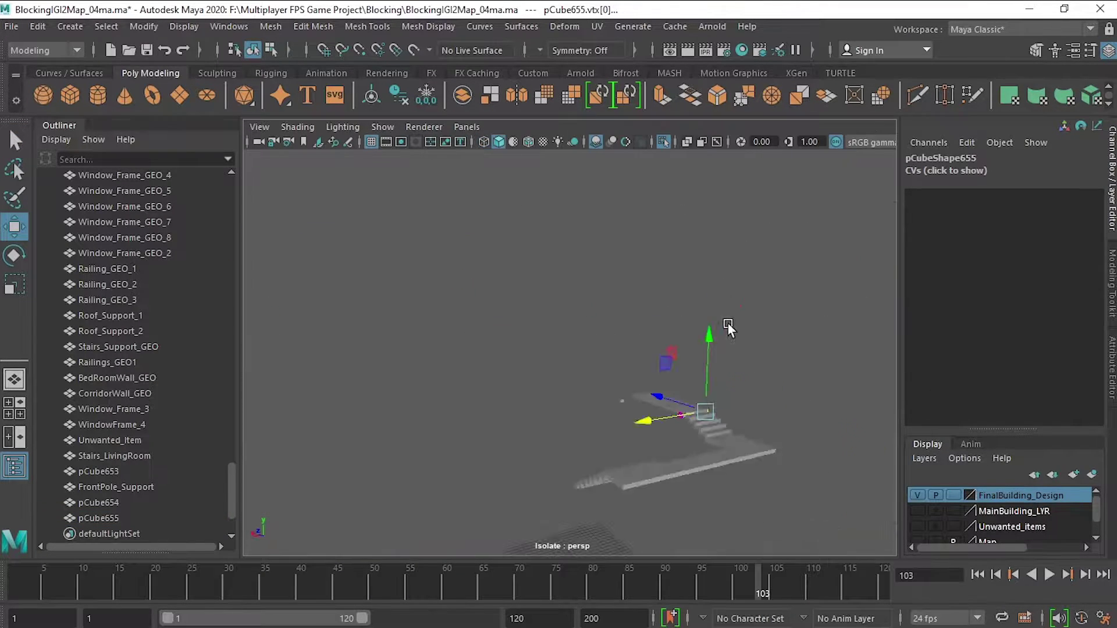
pyautogui.scroll(3, 727, 323)
pyautogui.press('F11')
pyautogui.click(516, 378)
pyautogui.press('space')
pyautogui.press('space')
pyautogui.hotkey('ctrl', 'e')
pyautogui.scroll(3, 623, 320)
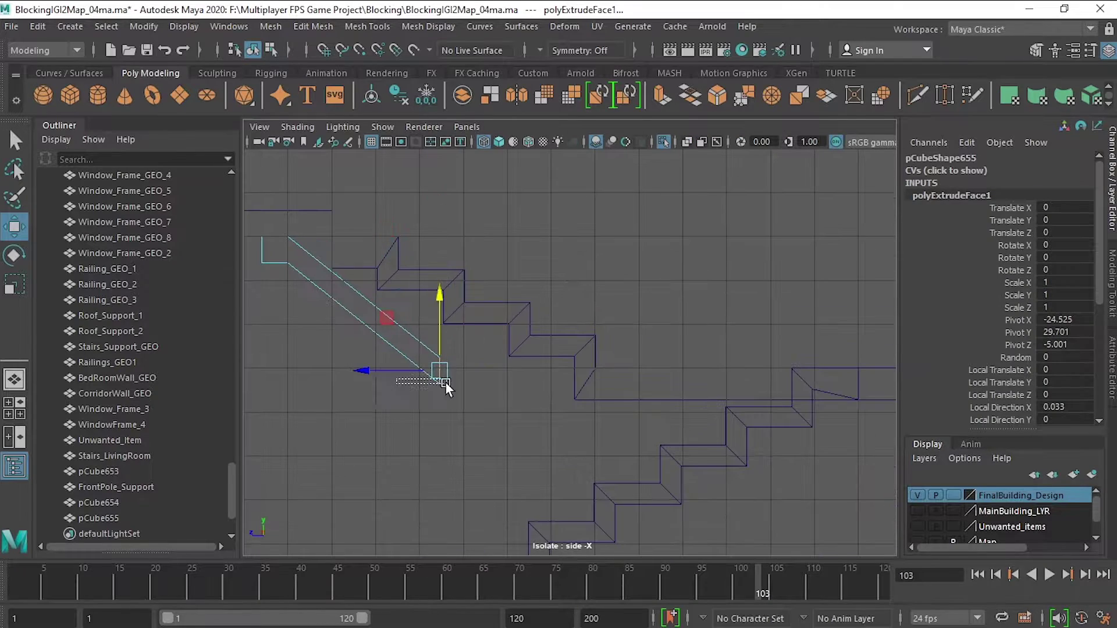
pyautogui.scroll(2, 445, 382)
pyautogui.scroll(3, 553, 319)
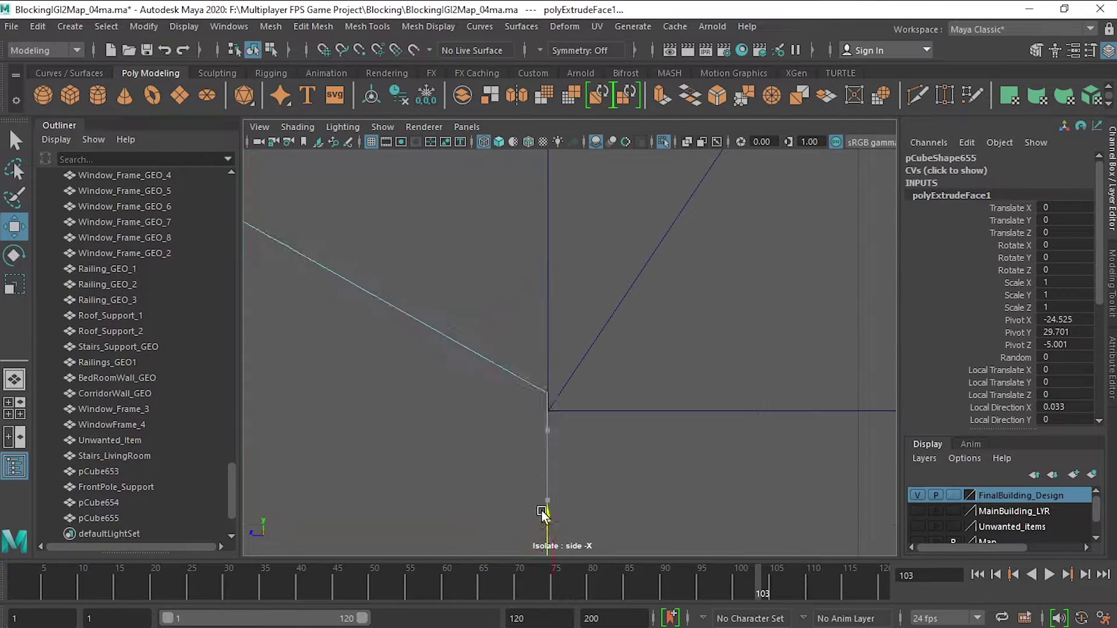
pyautogui.scroll(-5, 650, 309)
pyautogui.hotkey('ctrl', 'e')
pyautogui.scroll(3, 561, 349)
pyautogui.scroll(-2, 658, 359)
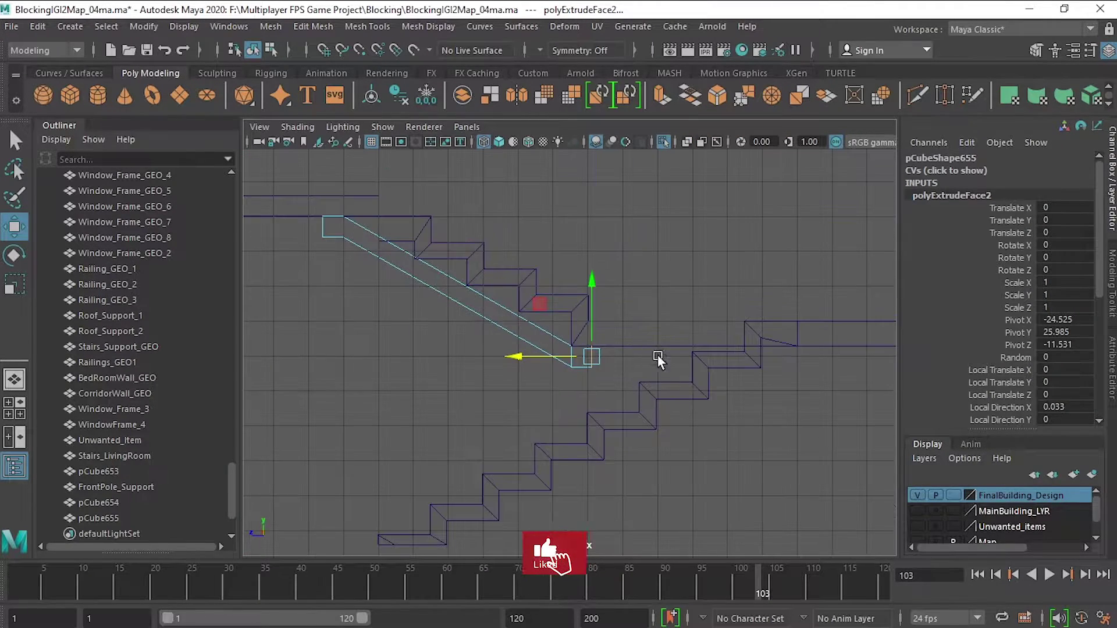
# Isolate the living-room stairs and duplicate the finished beam as pCube656
pyautogui.click(672, 379)
pyautogui.scroll(-3, 665, 292)
pyautogui.scroll(2, 622, 268)
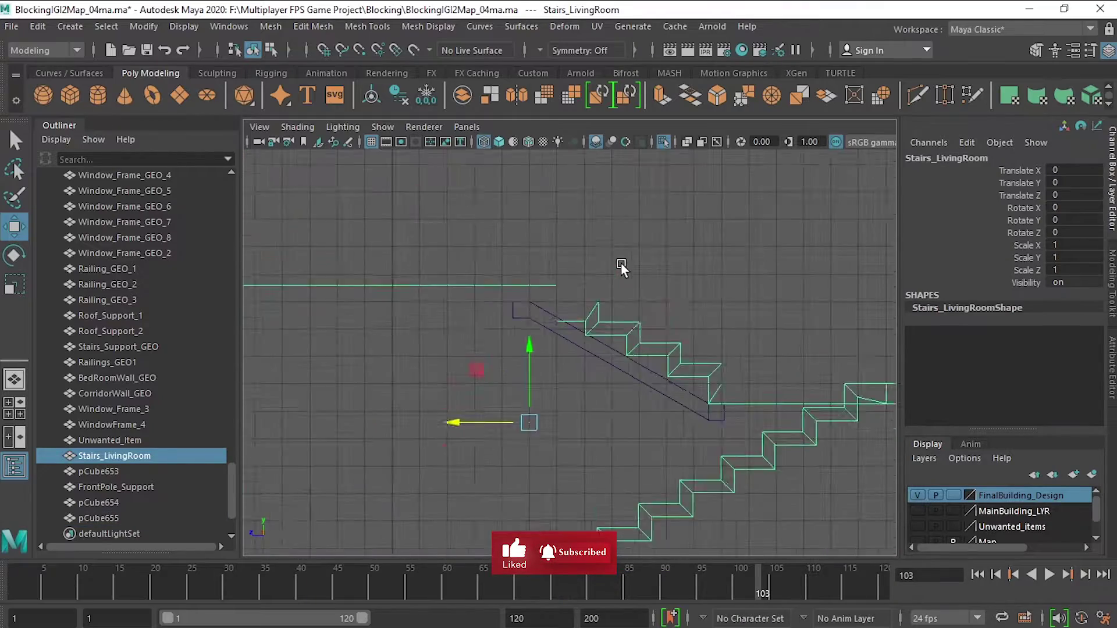
pyautogui.scroll(-5, 660, 174)
pyautogui.hotkey('ctrl', '1')
pyautogui.scroll(10, 735, 322)
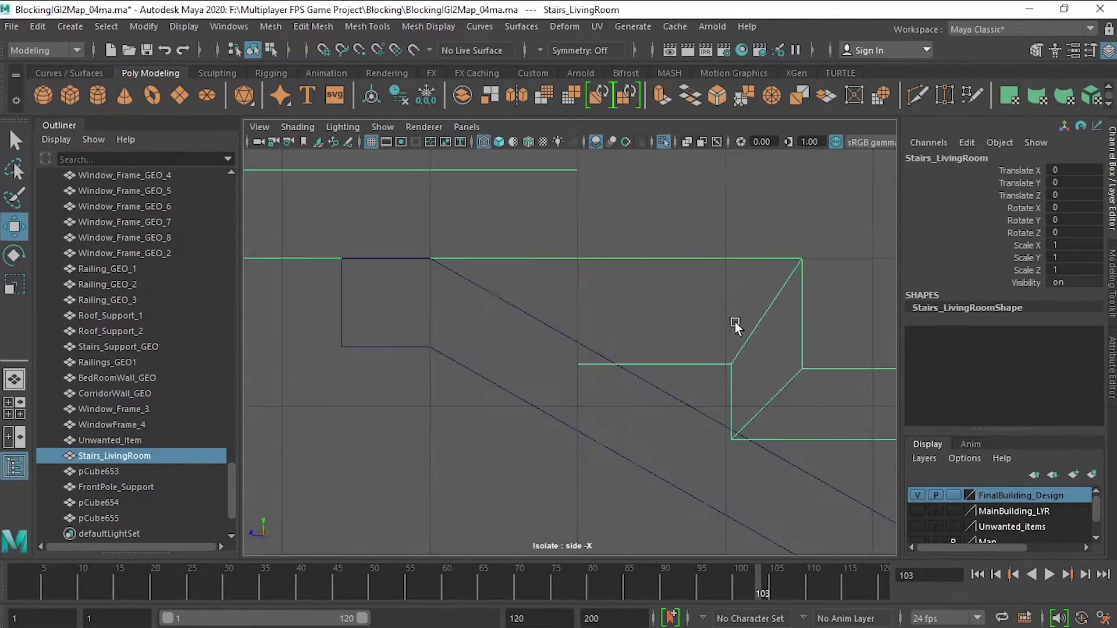
pyautogui.scroll(-5, 669, 297)
pyautogui.hotkey('ctrl', 'z')
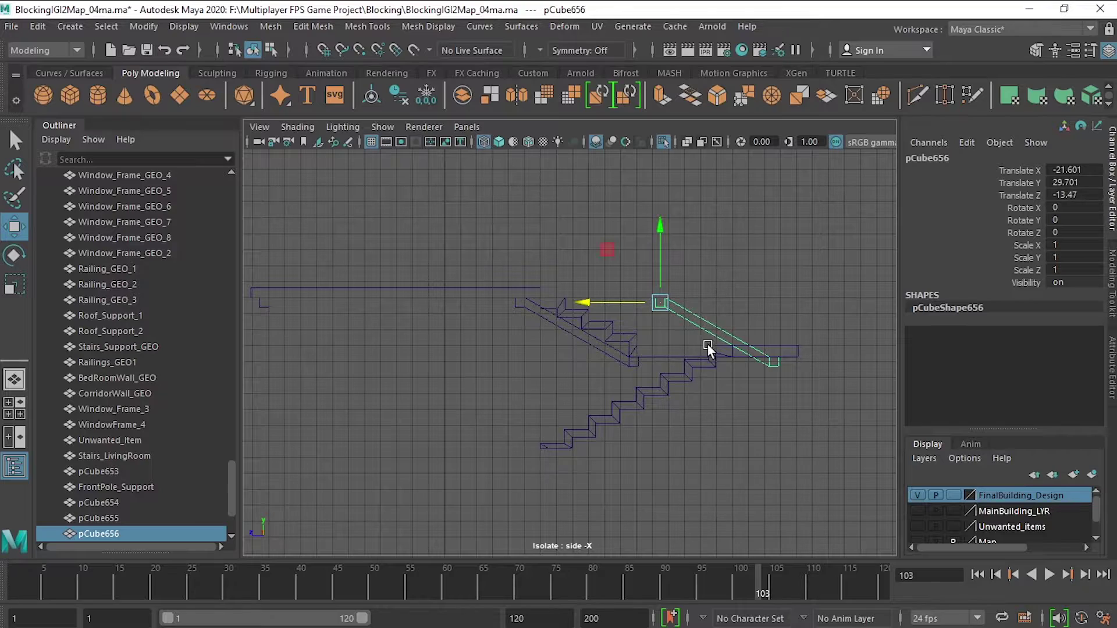
# Move the copied beam's end vertices down to the base of the lower stair flight
pyautogui.moveTo(707, 344); pyautogui.dragTo(506, 347)
pyautogui.keyDown('alt'); pyautogui.moveTo(749, 284); pyautogui.dragTo(480, 203); pyautogui.keyUp('alt')
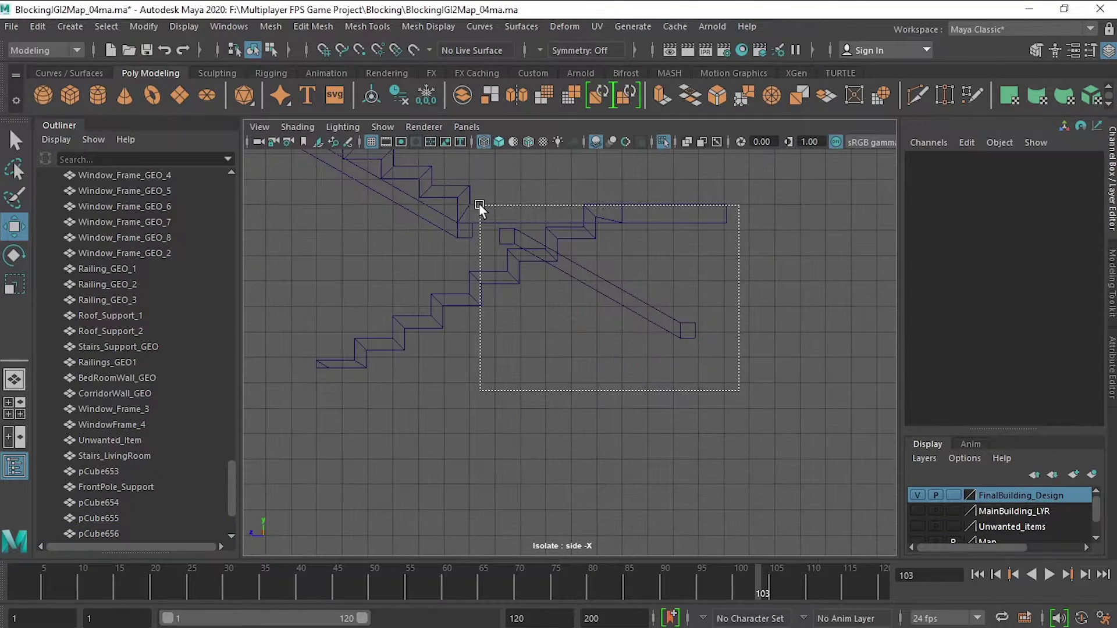
pyautogui.press('F9')
pyautogui.moveTo(337, 381)
pyautogui.keyDown('alt'); pyautogui.mouseDown(button='right')
pyautogui.moveTo(428, 358)
pyautogui.moveTo(563, 367)
pyautogui.moveTo(620, 331)
pyautogui.moveTo(612, 301)
pyautogui.mouseUp(button='right'); pyautogui.keyUp('alt')
pyautogui.keyDown('alt'); pyautogui.moveTo(612, 301); pyautogui.dragTo(574, 355); pyautogui.keyUp('alt')
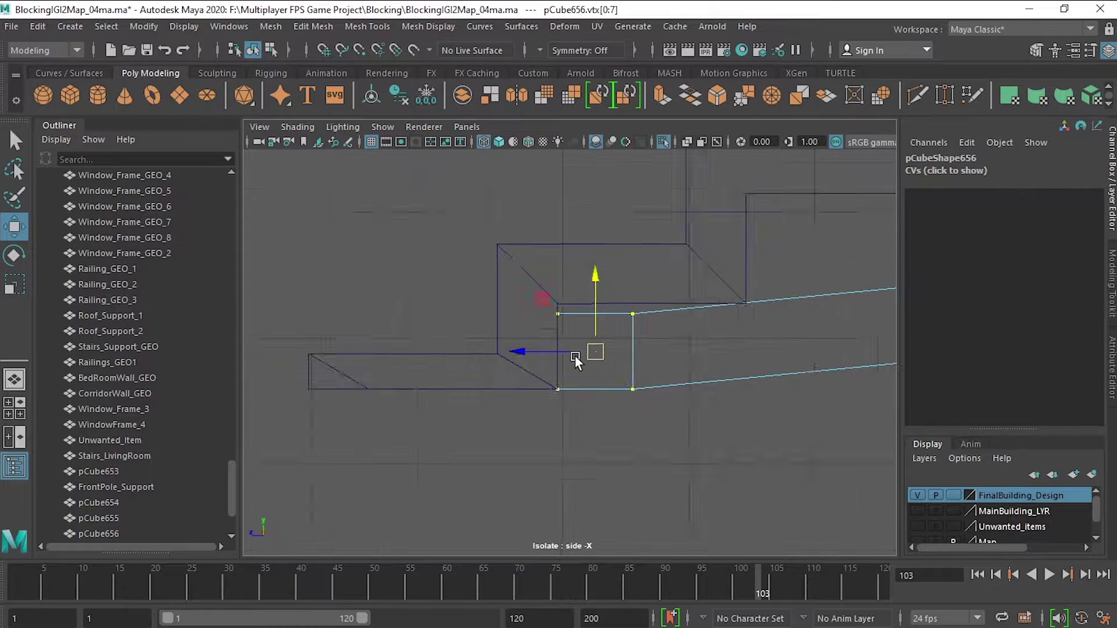
pyautogui.moveTo(497, 351); pyautogui.dragTo(548, 342)
pyautogui.scroll(-3, 572, 396)
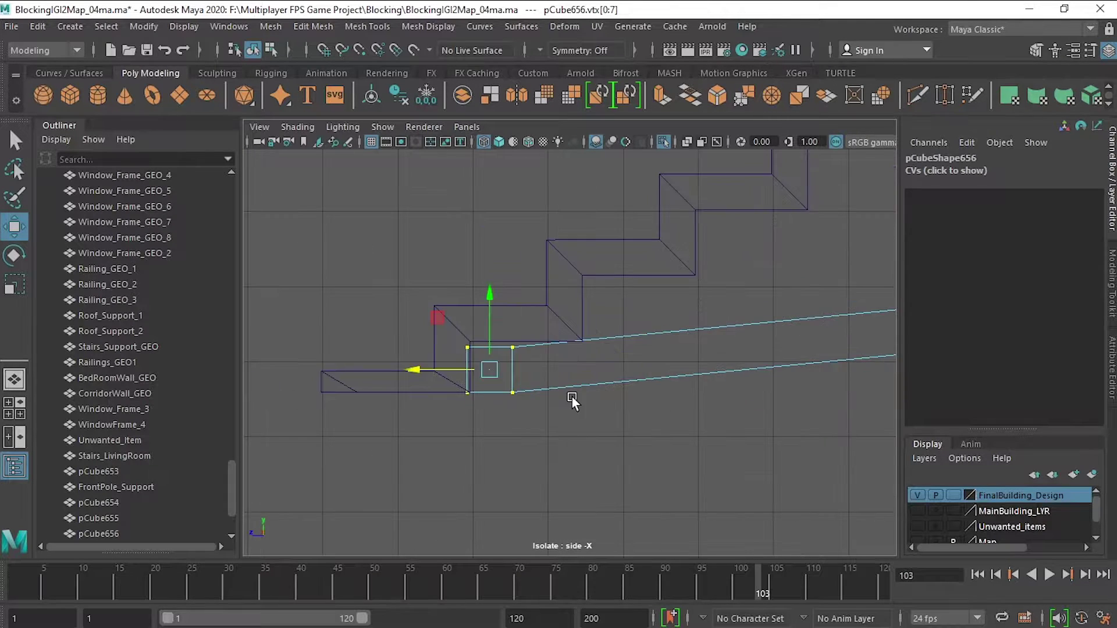
# Select the beam's opposite-end and right-side vertices, checking them from front and side views
pyautogui.moveTo(571, 396); pyautogui.dragTo(609, 294)
pyautogui.scroll(4, 669, 356)
pyautogui.scroll(-4, 547, 407)
pyautogui.scroll(4, 612, 365)
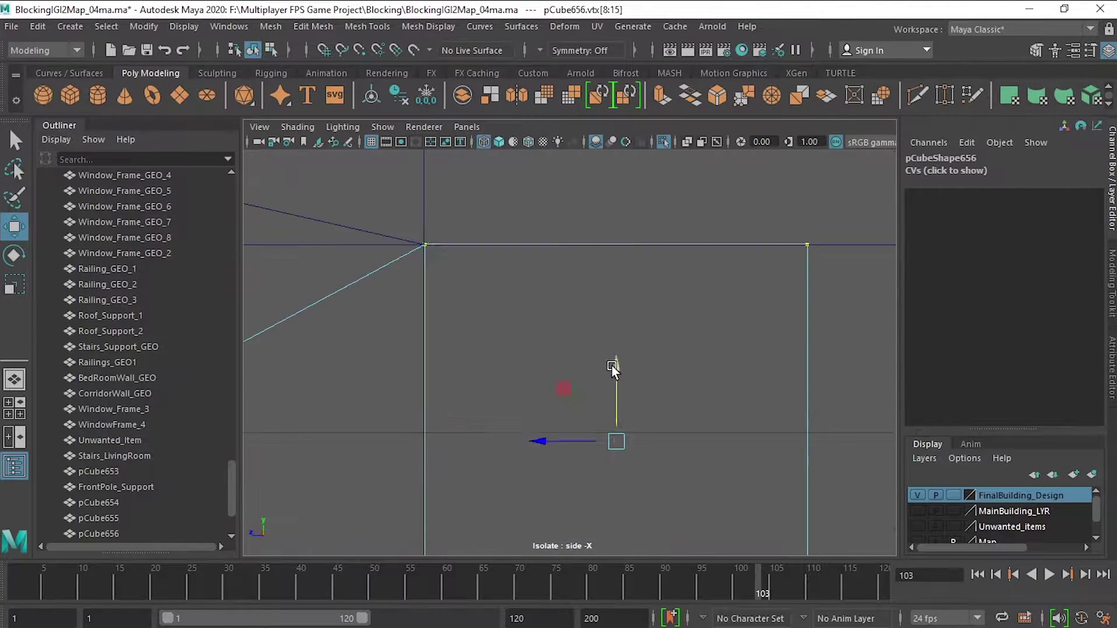
pyautogui.scroll(-5, 599, 393)
pyautogui.scroll(1, 599, 375)
pyautogui.hotkey('ctrl', 'z')
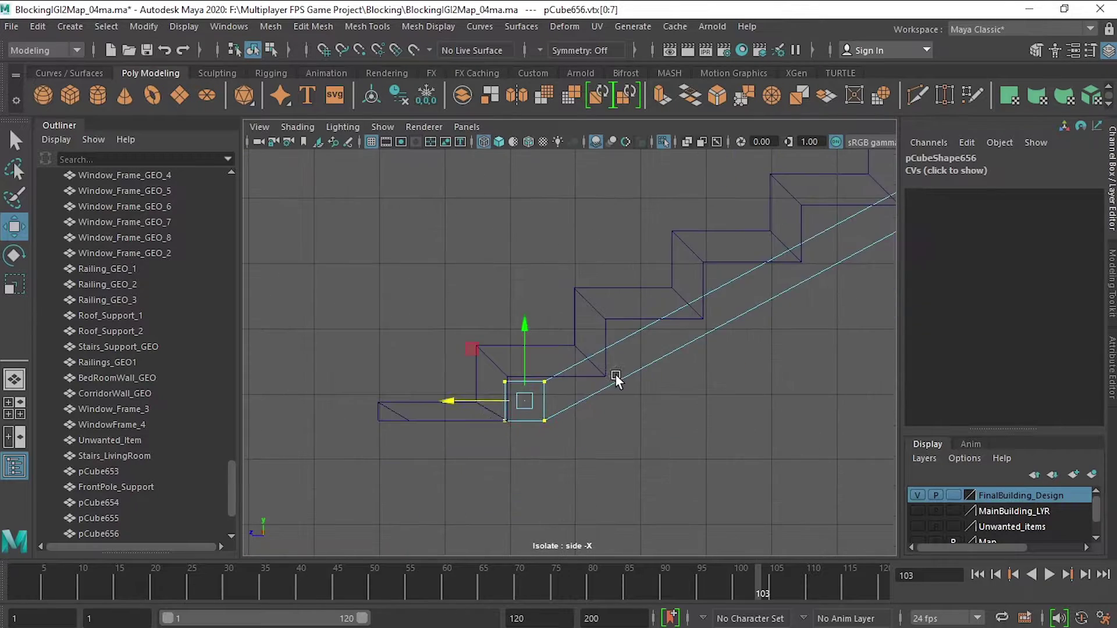
pyautogui.moveTo(538, 462)
pyautogui.keyDown('alt'); pyautogui.mouseDown()
pyautogui.moveTo(508, 405)
pyautogui.moveTo(721, 403)
pyautogui.moveTo(686, 347)
pyautogui.moveTo(482, 478)
pyautogui.mouseUp(); pyautogui.keyUp('alt')
pyautogui.moveTo(698, 256); pyautogui.dragTo(742, 531)
pyautogui.scroll(3, 571, 325)
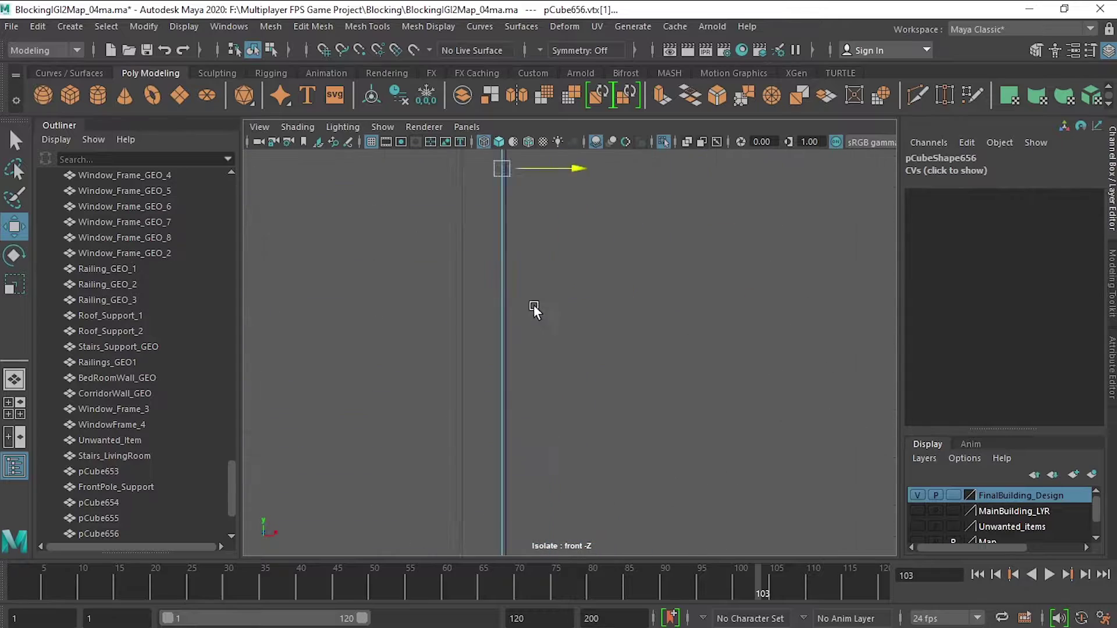
pyautogui.scroll(-3, 533, 305)
pyautogui.moveTo(687, 346)
pyautogui.keyDown('alt'); pyautogui.mouseDown()
pyautogui.moveTo(591, 421)
pyautogui.moveTo(626, 371)
pyautogui.moveTo(578, 343)
pyautogui.mouseUp(); pyautogui.keyUp('alt')
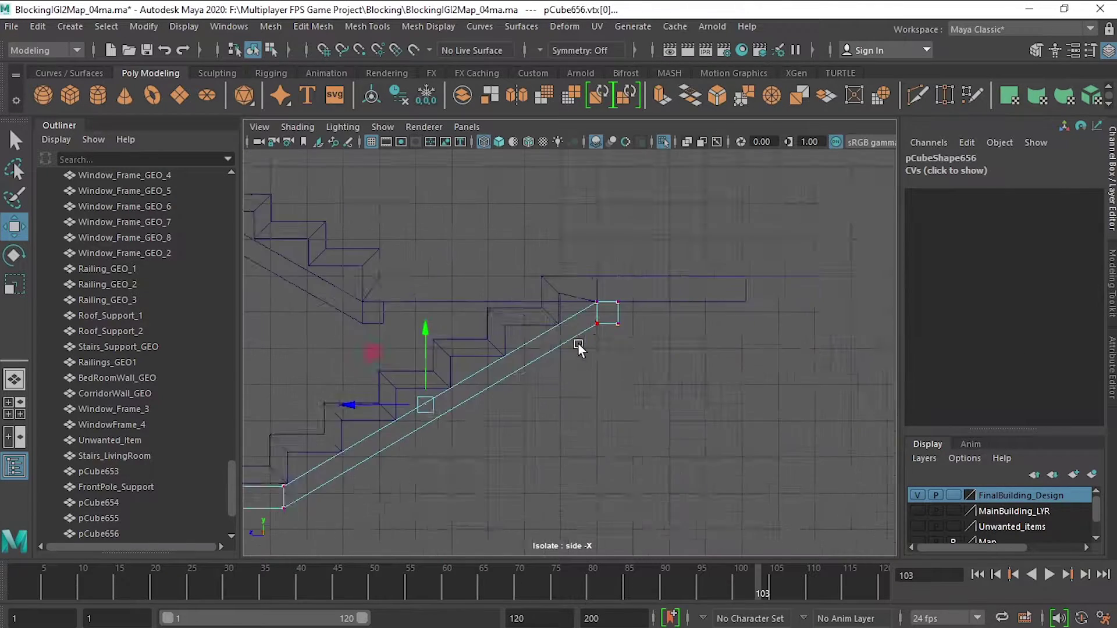
# Pull the living-room stairs' inner corner vertices onto the beam
pyautogui.click(535, 348)
pyautogui.hotkey('ctrl', 'z')
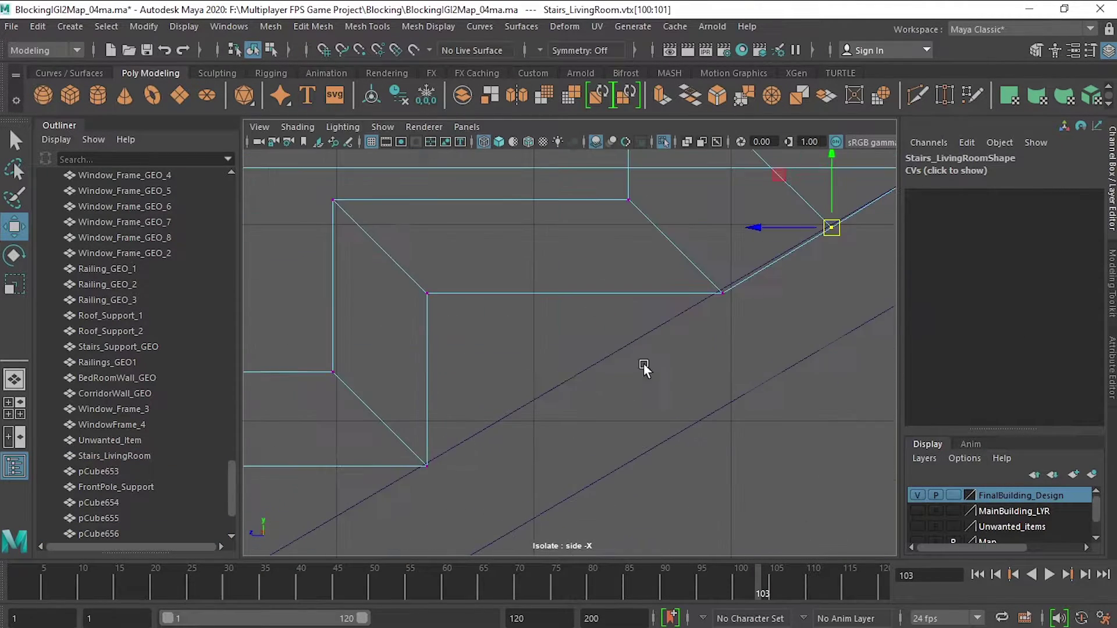
pyautogui.keyDown('alt'); pyautogui.moveTo(644, 368); pyautogui.dragTo(669, 368, button='middle'); pyautogui.keyUp('alt')
pyautogui.moveTo(422, 276); pyautogui.dragTo(473, 345)
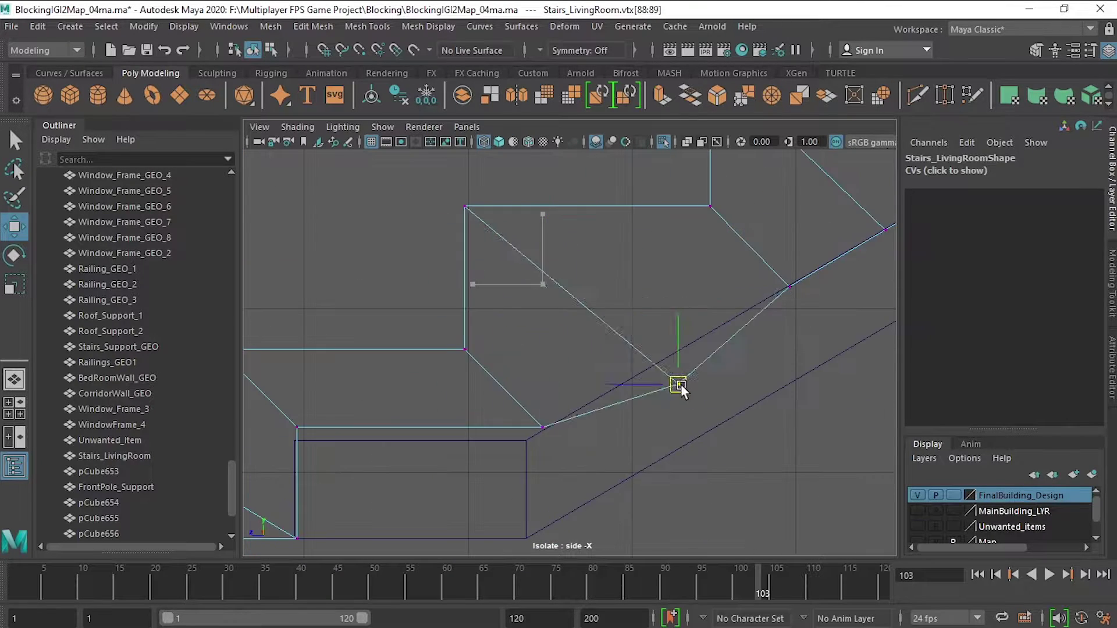
pyautogui.scroll(-5, 552, 329)
pyautogui.moveTo(459, 342); pyautogui.dragTo(727, 384)
pyautogui.scroll(3, 587, 381)
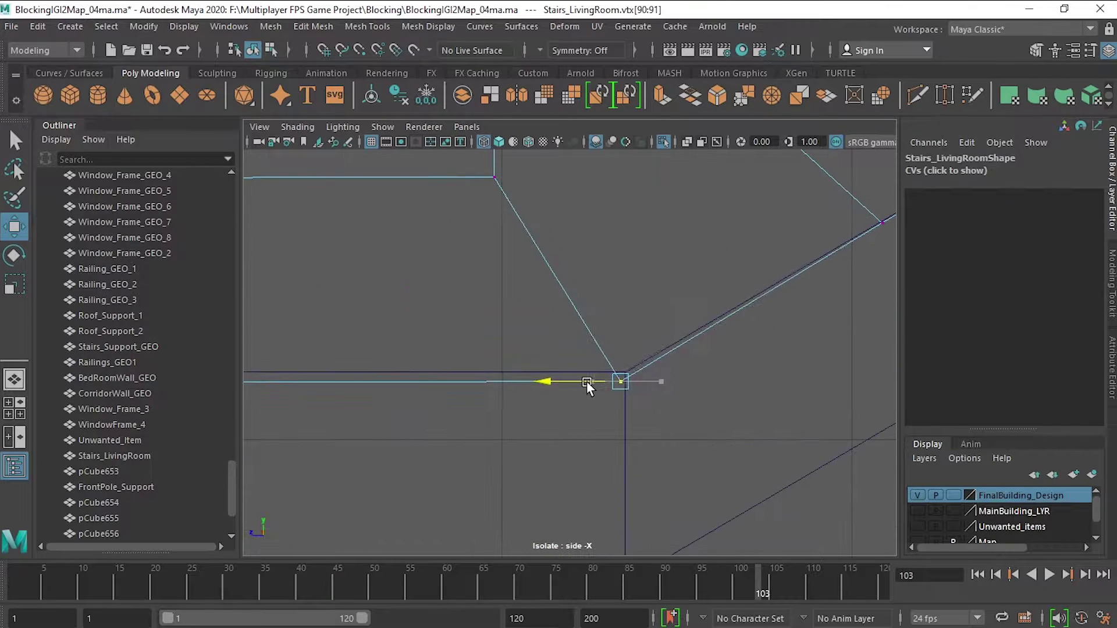
pyautogui.scroll(-3, 640, 361)
pyautogui.scroll(3, 668, 354)
pyautogui.scroll(-8, 667, 353)
pyautogui.click(651, 281)
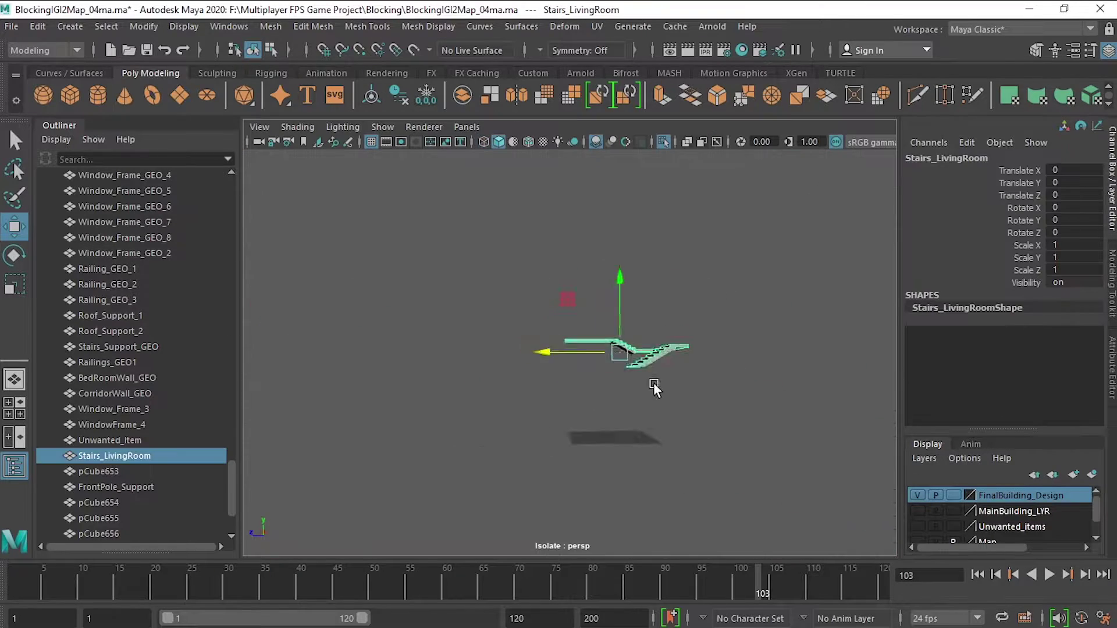
pyautogui.scroll(5, 654, 383)
# Select the lower beam's upper-end vertices, then select the upper beam as an object
pyautogui.click(612, 379)
pyautogui.press('F9')
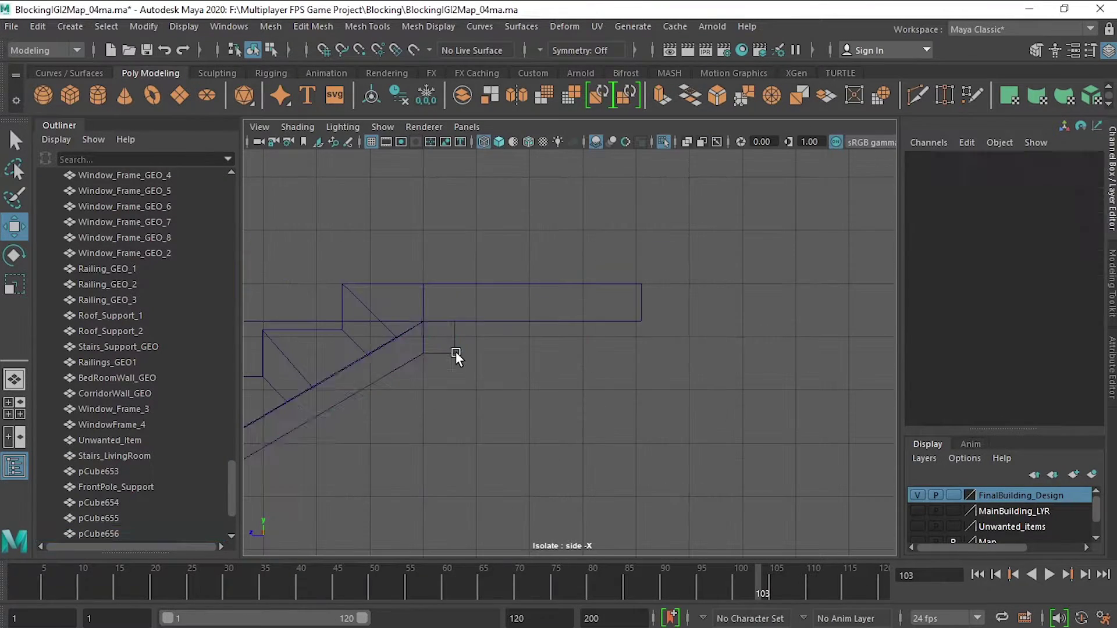
pyautogui.moveTo(456, 351); pyautogui.dragTo(494, 373)
pyautogui.scroll(3, 511, 362)
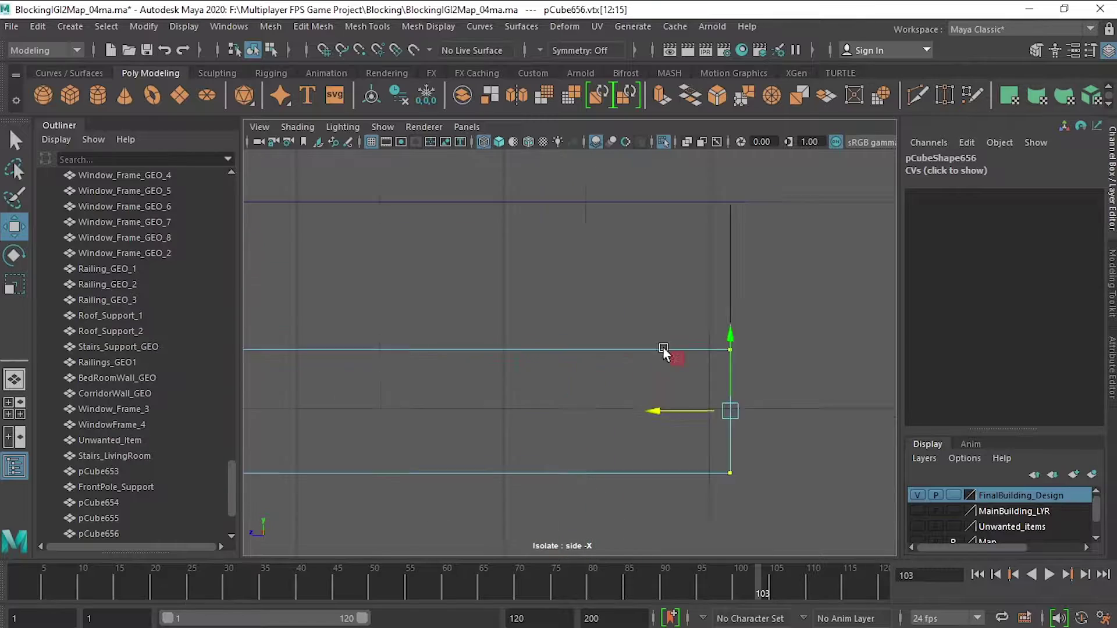
pyautogui.scroll(-3, 540, 368)
pyautogui.press('F8')
pyautogui.scroll(-3, 635, 423)
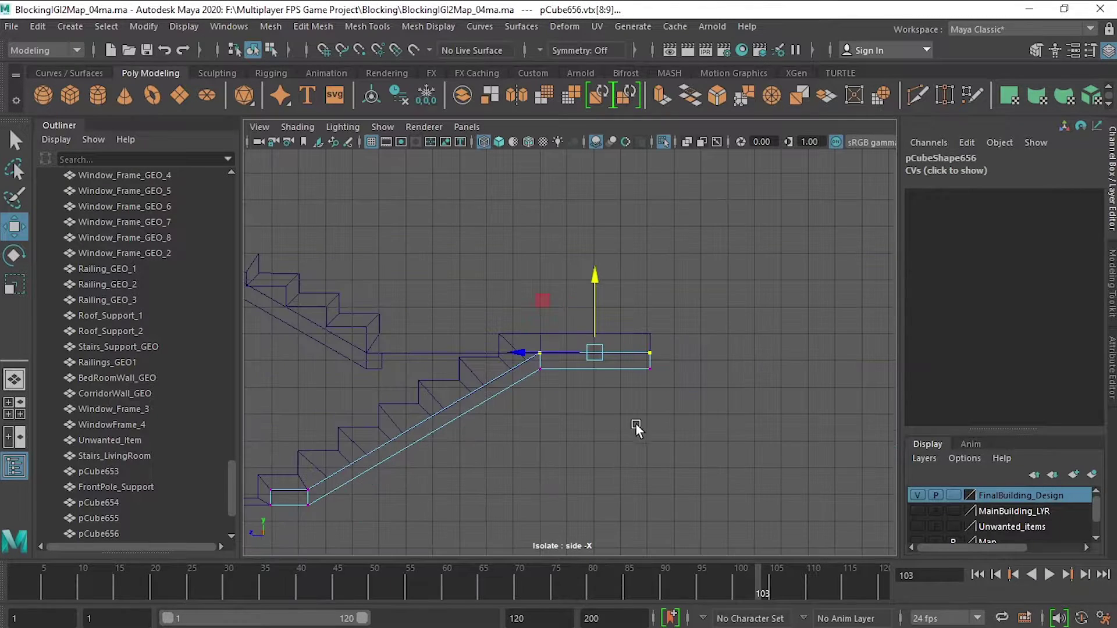
pyautogui.scroll(-2, 540, 334)
pyautogui.click(540, 334)
pyautogui.scroll(4, 619, 354)
pyautogui.press('space')
pyautogui.scroll(2, 742, 269)
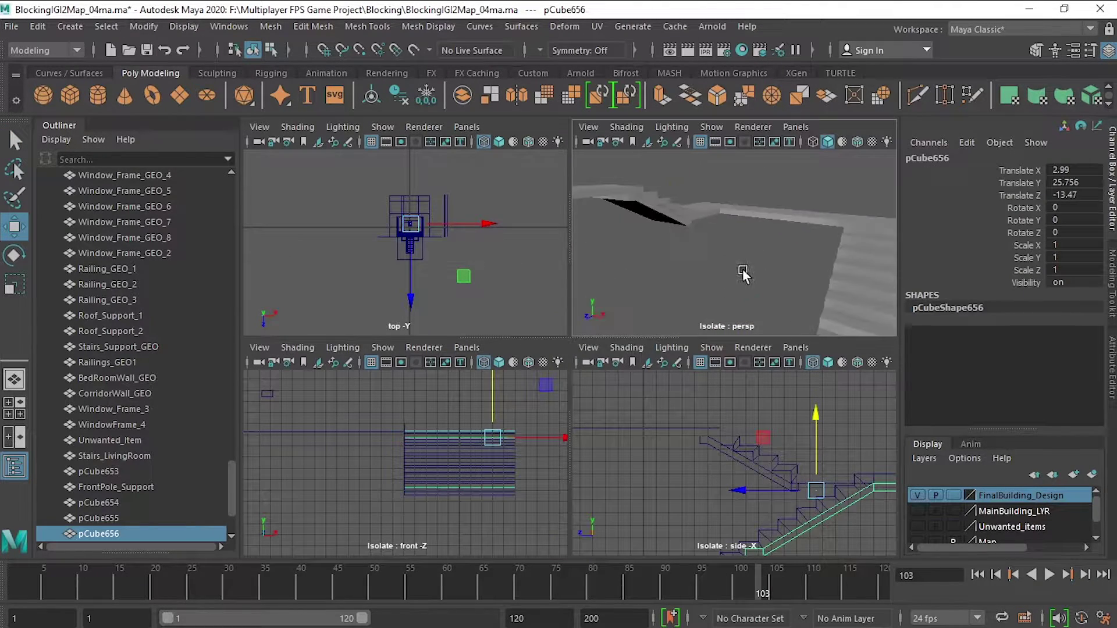
pyautogui.press('space')
pyautogui.scroll(2, 541, 327)
pyautogui.press('space')
pyautogui.press('space')
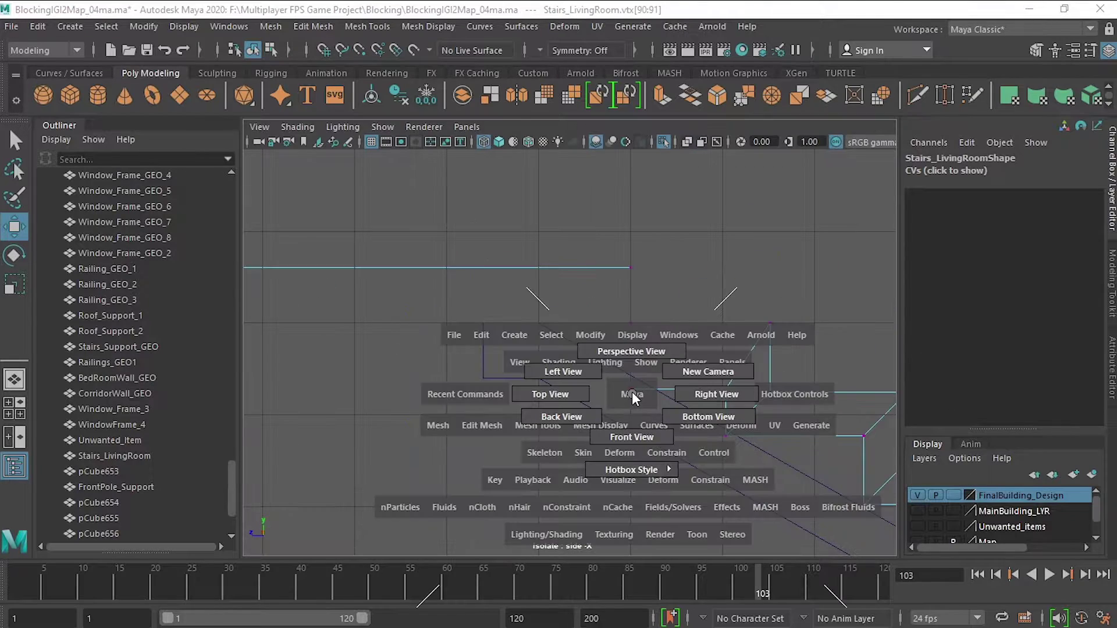
# Clear the vertex selection and frame the stairs in the perspective view
pyautogui.moveTo(583, 398); pyautogui.dragTo(563, 373)
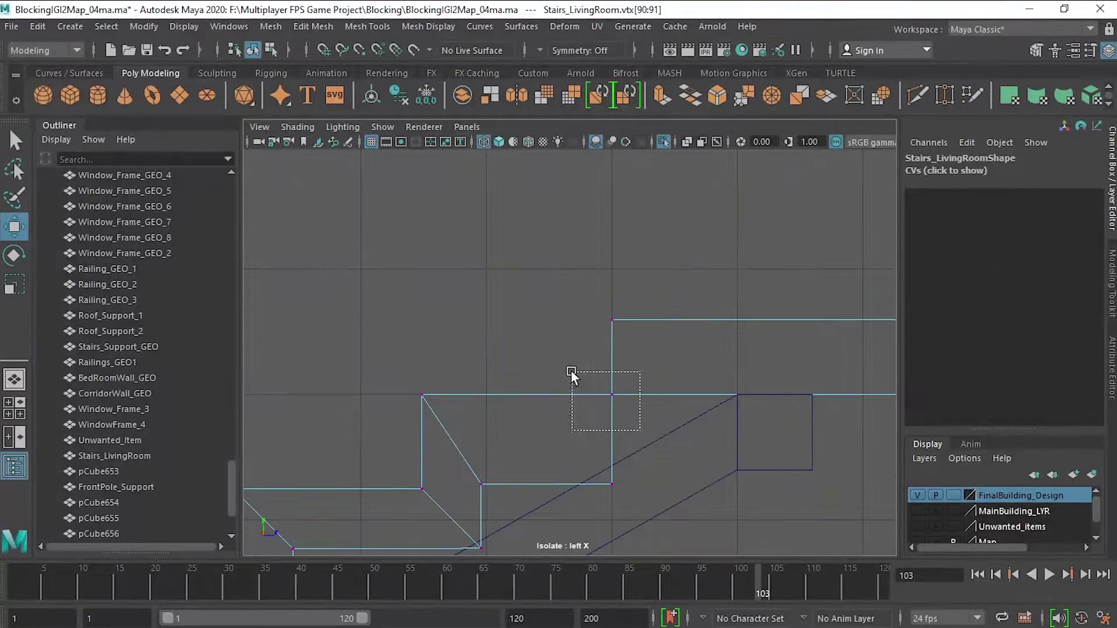
pyautogui.click(676, 453)
pyautogui.scroll(-2, 650, 403)
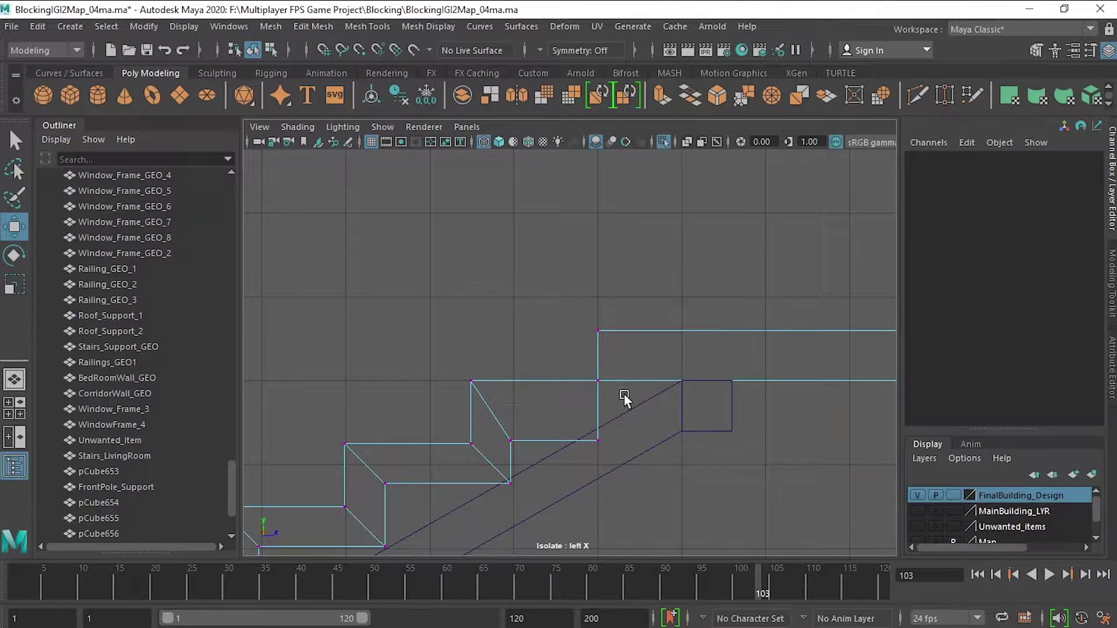
pyautogui.scroll(-4, 563, 379)
pyautogui.scroll(3, 455, 372)
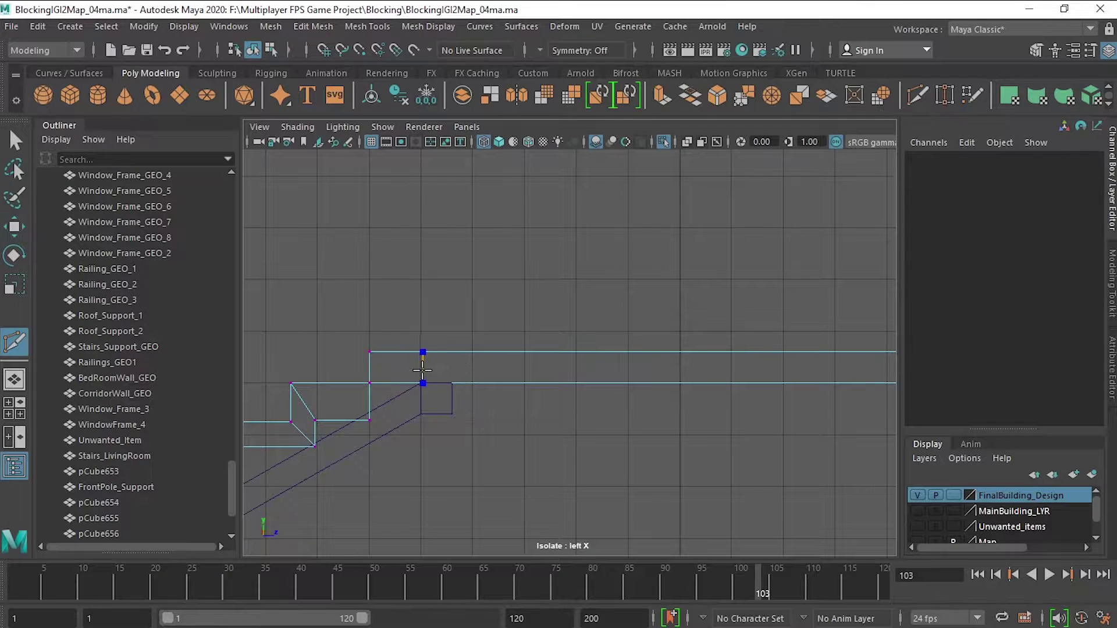
pyautogui.press('space')
pyautogui.press('space')
pyautogui.press('w')
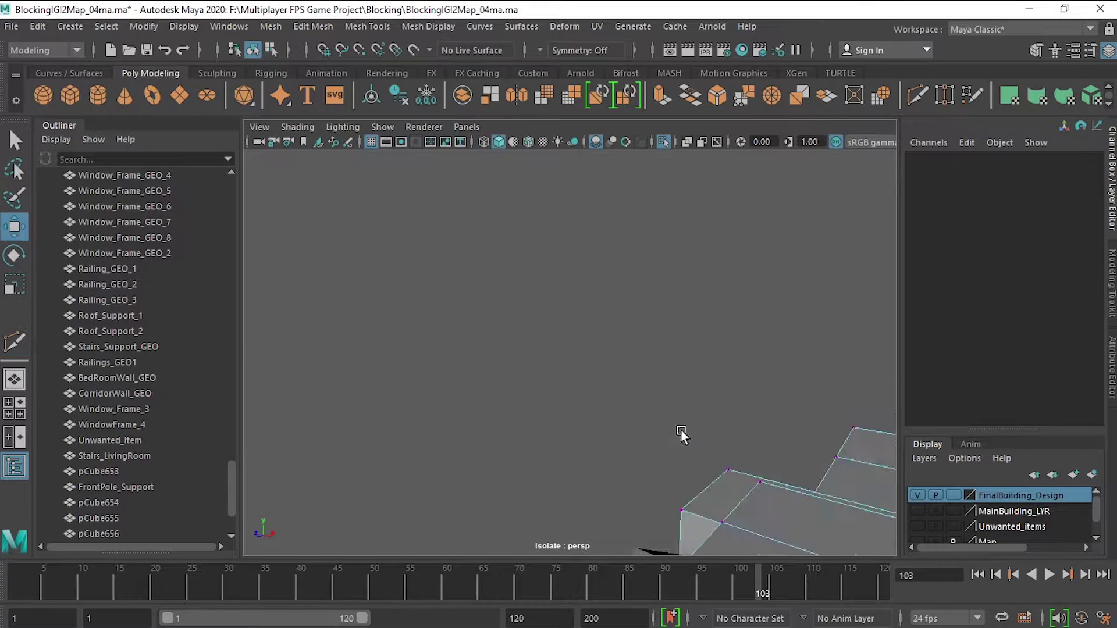
# Extrude the chosen Stairs_LivingRoom face and switch to vertex selection
pyautogui.click(500, 421)
pyautogui.hotkey('ctrl', 'e')
pyautogui.moveTo(655, 256); pyautogui.dragTo(582, 269, button='right')
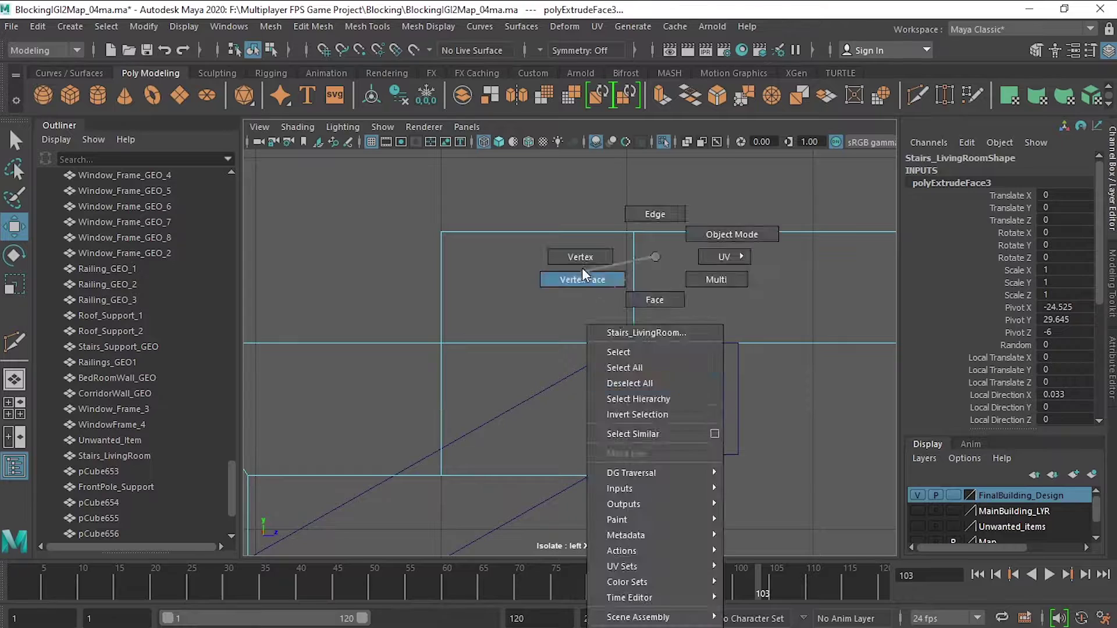
pyautogui.moveTo(657, 326); pyautogui.dragTo(669, 387)
pyautogui.scroll(3, 514, 390)
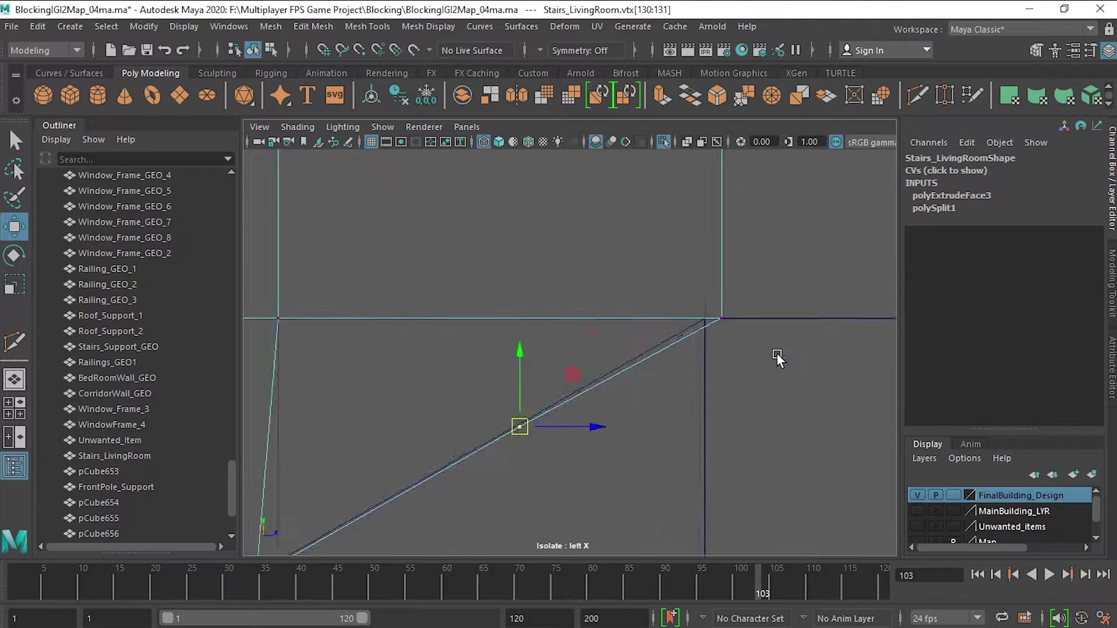
pyautogui.scroll(-3, 602, 386)
pyautogui.scroll(-2, 602, 413)
# Select the stair vertex pairs at the landing corner for alignment
pyautogui.click(602, 414)
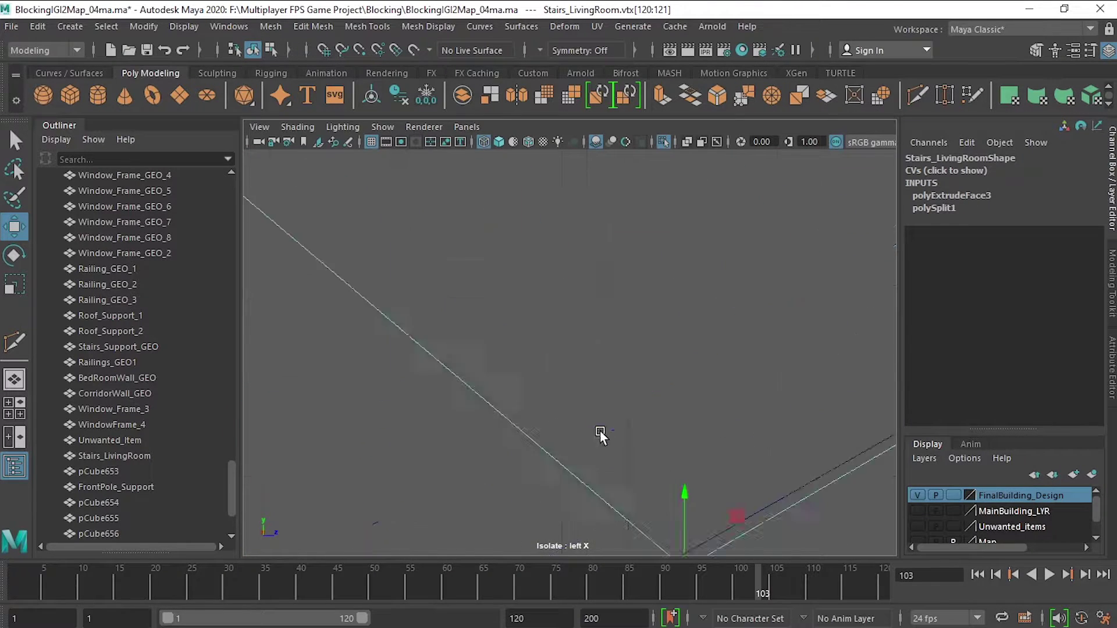
pyautogui.scroll(-3, 606, 391)
pyautogui.scroll(2, 604, 381)
pyautogui.scroll(-2, 514, 342)
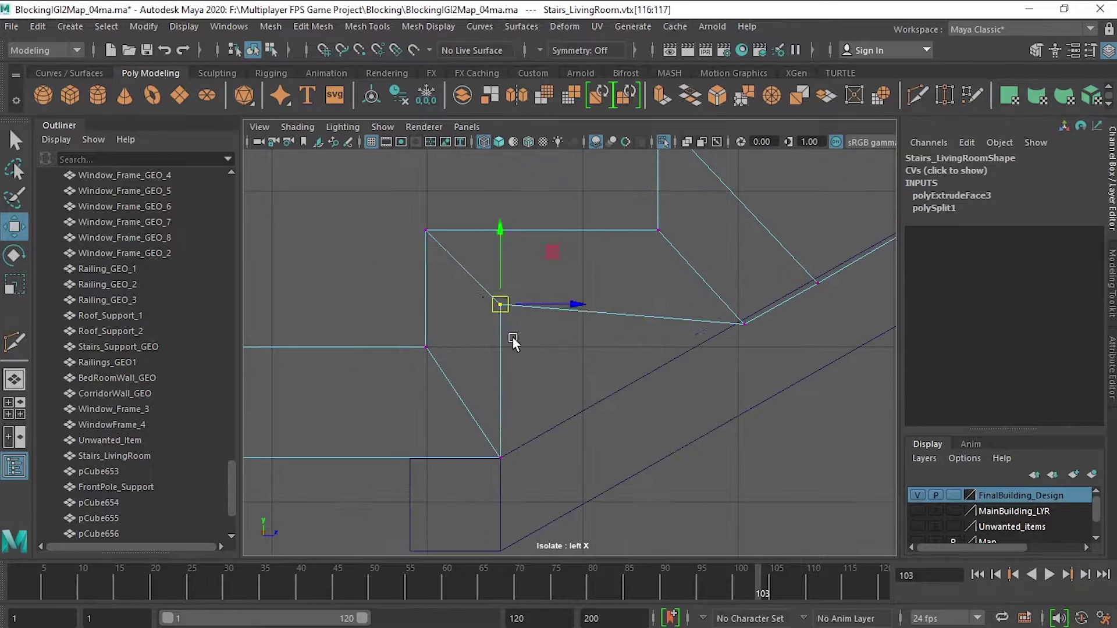
pyautogui.click(599, 444)
pyautogui.scroll(-3, 612, 405)
# Move beam pCube655's upper-end vertices so they meet the landing edge
pyautogui.moveTo(561, 259); pyautogui.dragTo(501, 290, button='right')
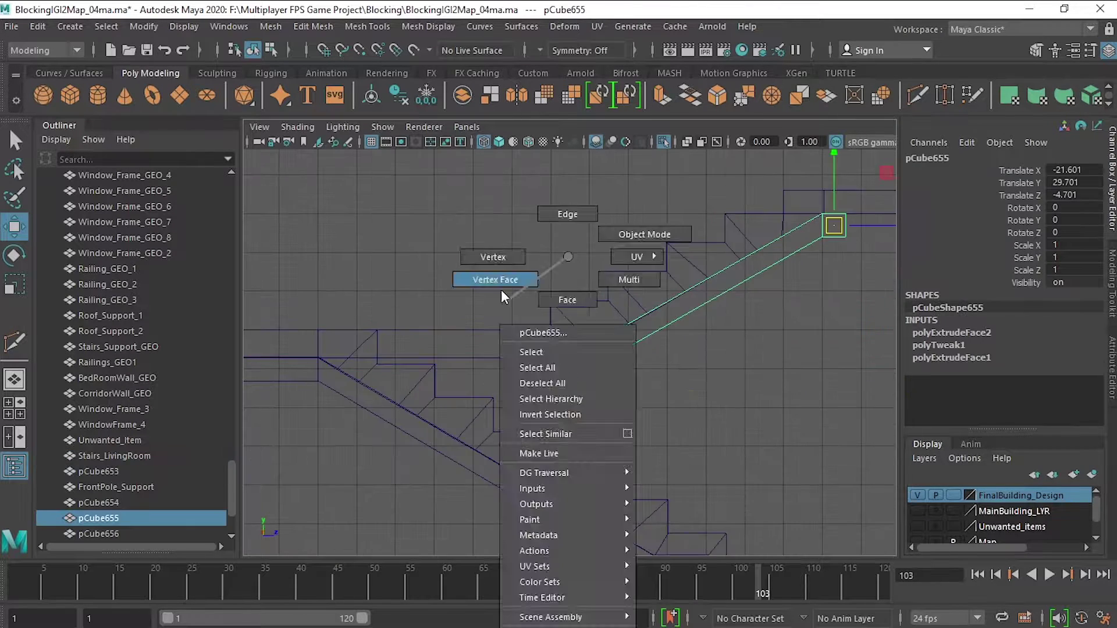
pyautogui.scroll(3, 533, 349)
pyautogui.moveTo(489, 352)
pyautogui.mouseDown()
pyautogui.moveTo(579, 378)
pyautogui.moveTo(730, 382)
pyautogui.mouseUp()
pyautogui.scroll(1, 584, 399)
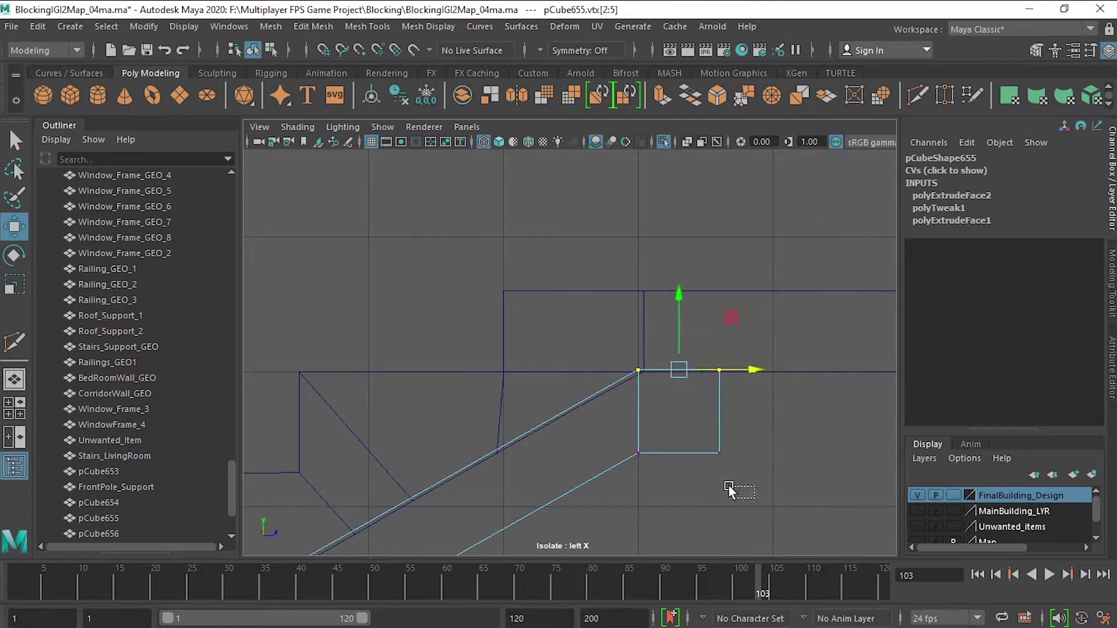
pyautogui.scroll(-2, 706, 399)
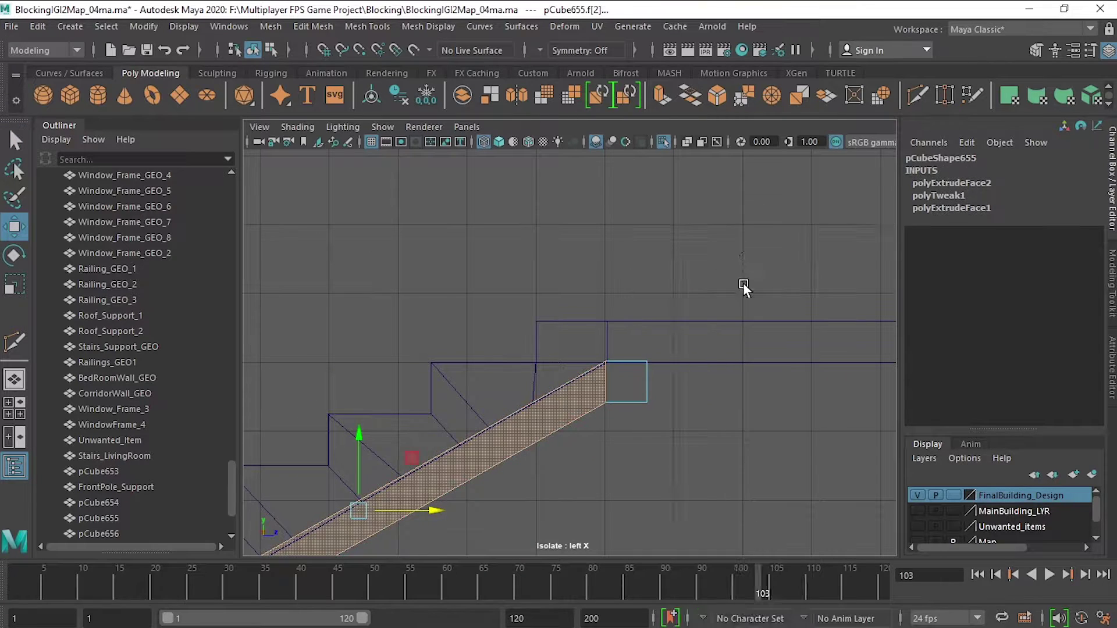
pyautogui.press('F8')
pyautogui.press('space')
# Select the small block pCube654 and its corner vertices
pyautogui.moveTo(634, 370); pyautogui.dragTo(618, 409)
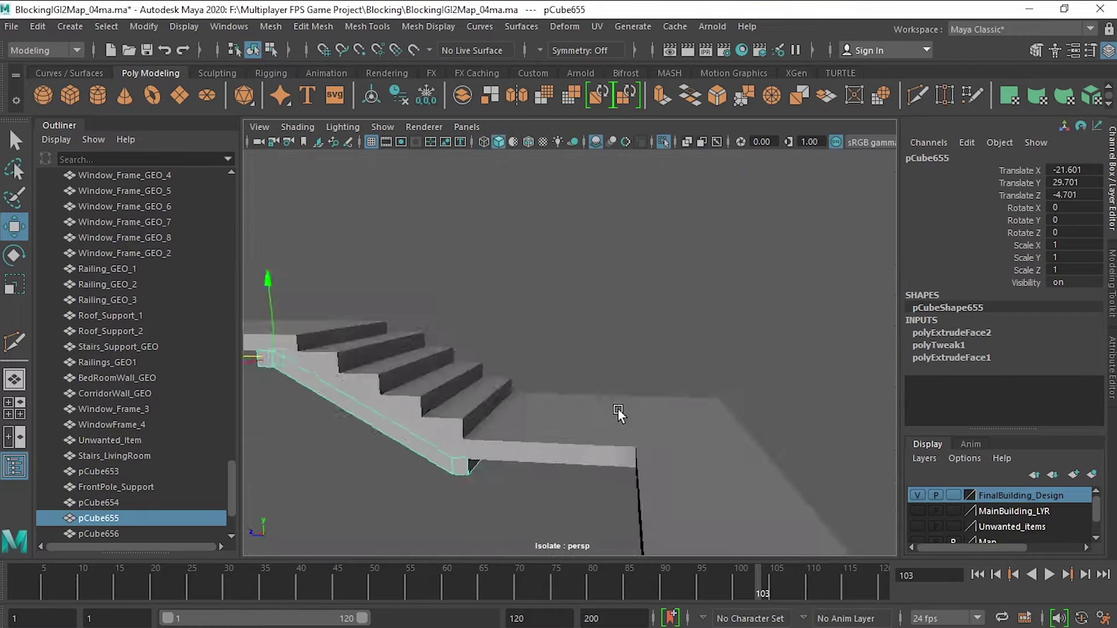
pyautogui.click(618, 410)
pyautogui.press('space')
pyautogui.press('space')
pyautogui.click(640, 401)
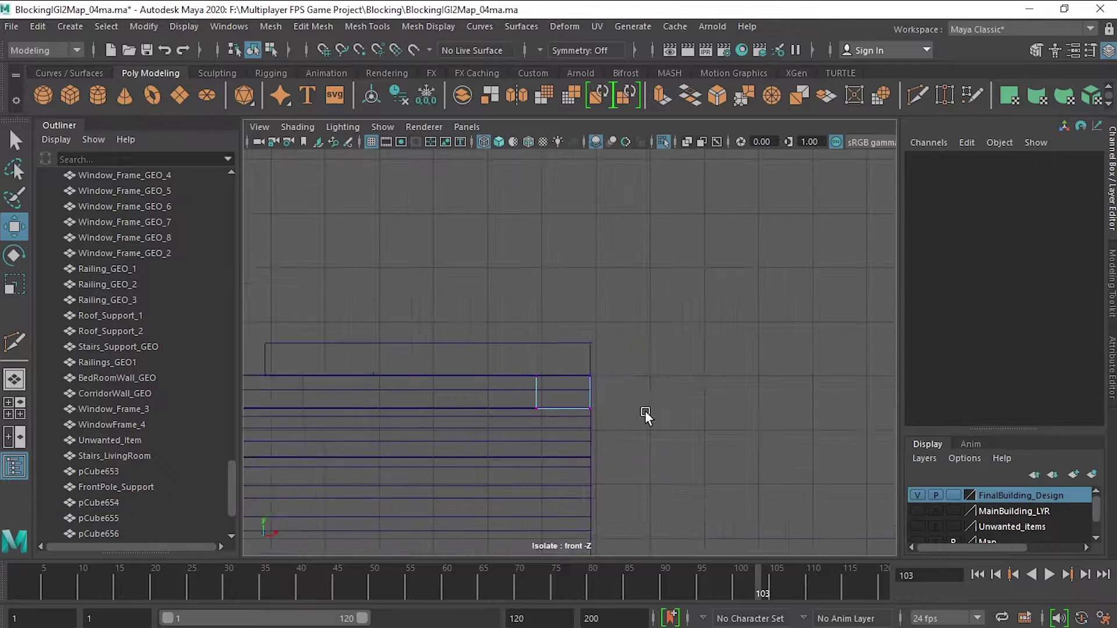
pyautogui.scroll(3, 645, 412)
pyautogui.moveTo(443, 326); pyautogui.dragTo(555, 393)
pyautogui.press('F8')
pyautogui.scroll(-3, 558, 362)
# Select block pCube654 and the row of post blocks along the landing edge
pyautogui.press('space')
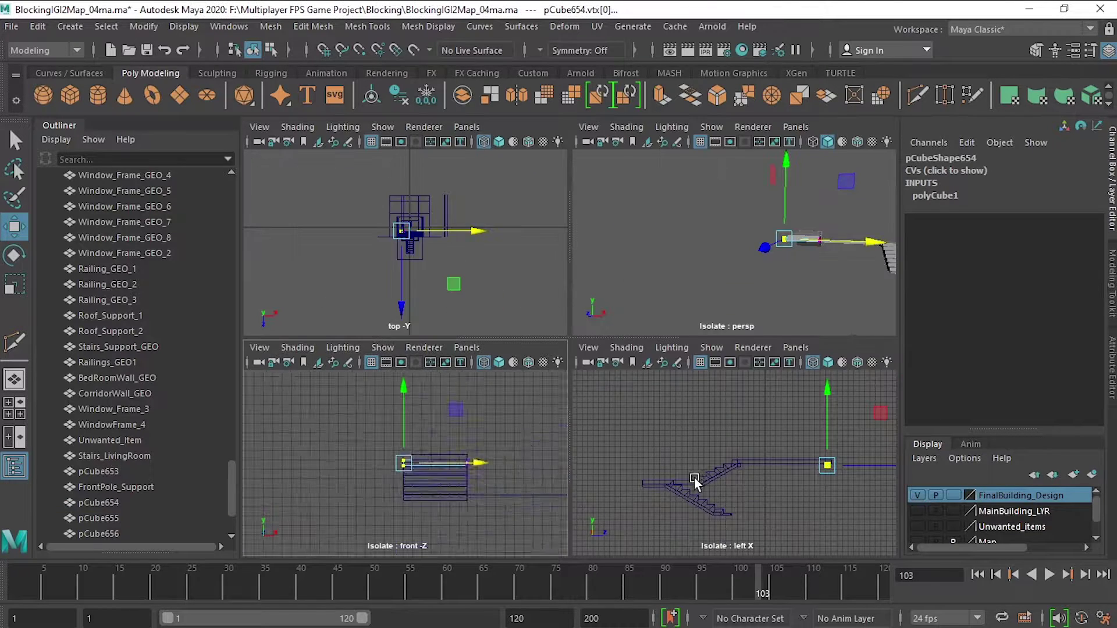
pyautogui.press('space')
pyautogui.keyDown('alt'); pyautogui.moveTo(717, 224); pyautogui.dragTo(745, 352, button='middle'); pyautogui.keyUp('alt')
pyautogui.click(698, 325)
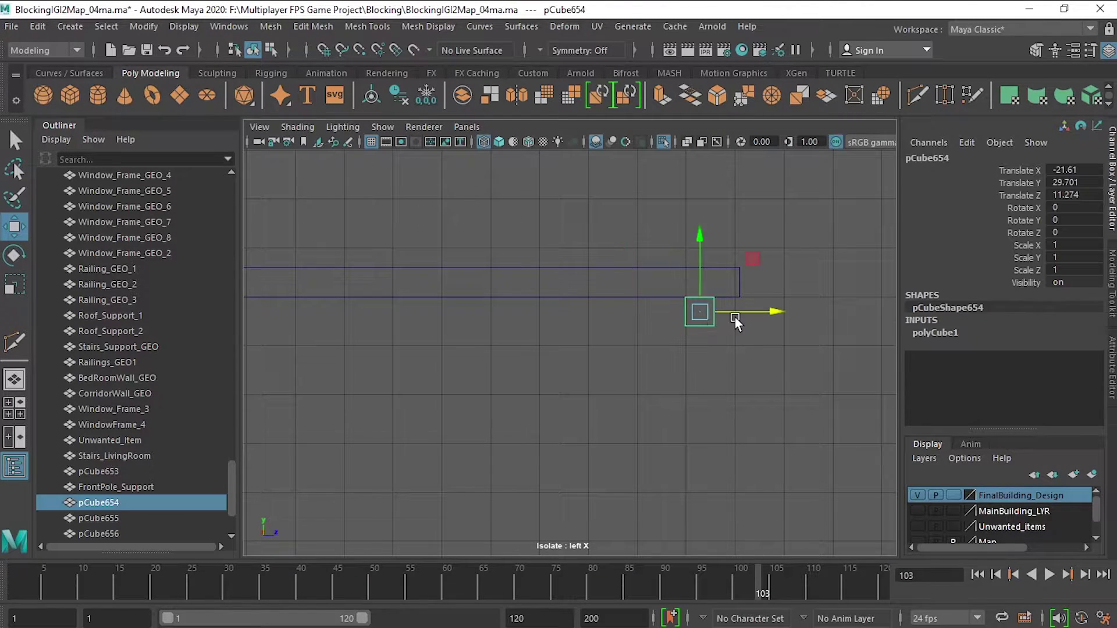
pyautogui.scroll(-3, 658, 372)
pyautogui.click(759, 394)
pyautogui.moveTo(759, 395); pyautogui.dragTo(686, 314)
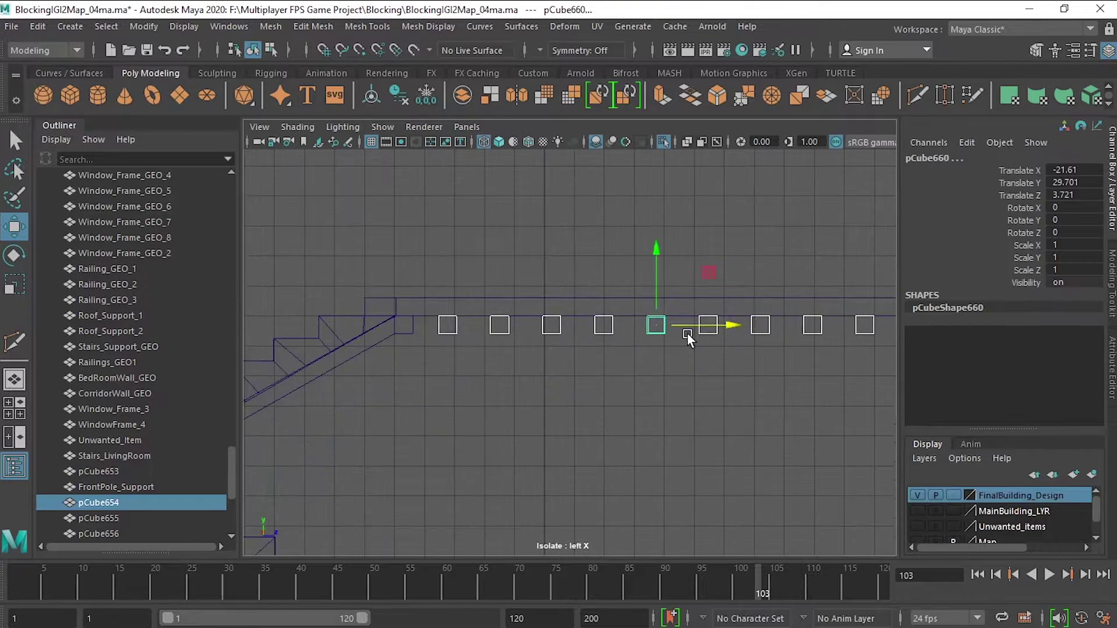
pyautogui.scroll(2, 686, 333)
# Rotate the last block, pCube665, 90 degrees in Rotate Y
pyautogui.press('space')
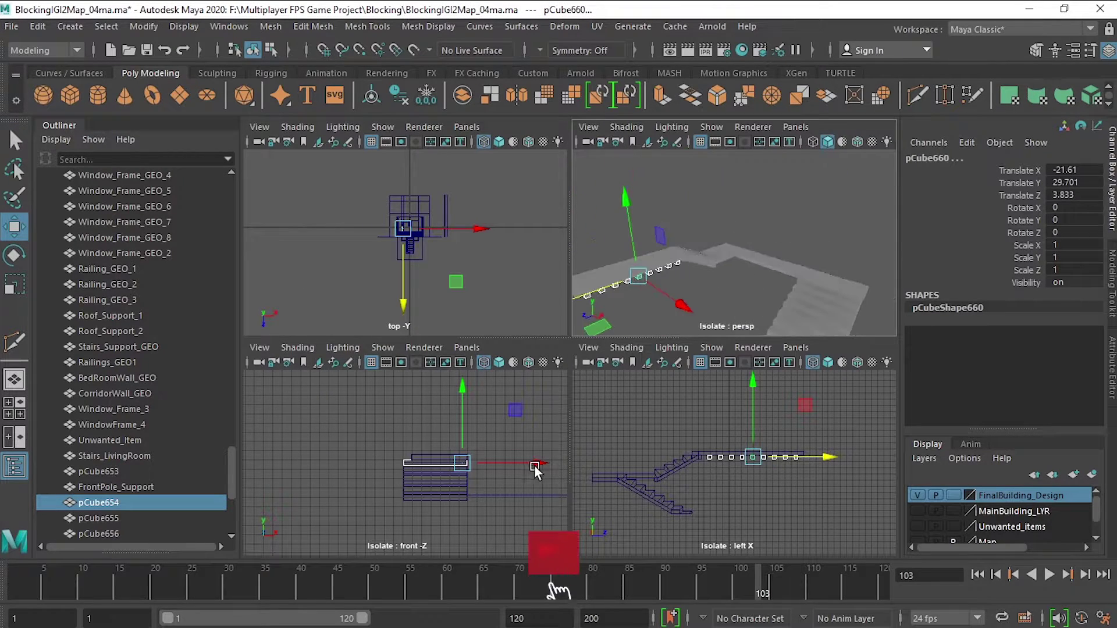
pyautogui.press('space')
pyautogui.scroll(3, 481, 266)
pyautogui.click(562, 254)
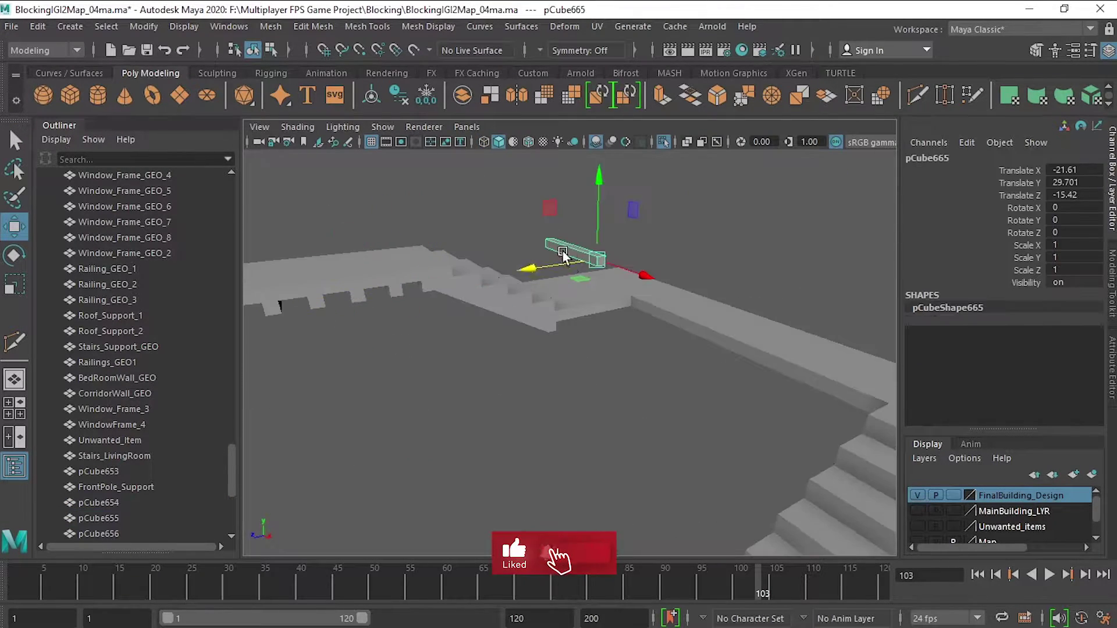
pyautogui.click(1075, 220)
pyautogui.write('90')
pyautogui.press('Return')
pyautogui.press('space')
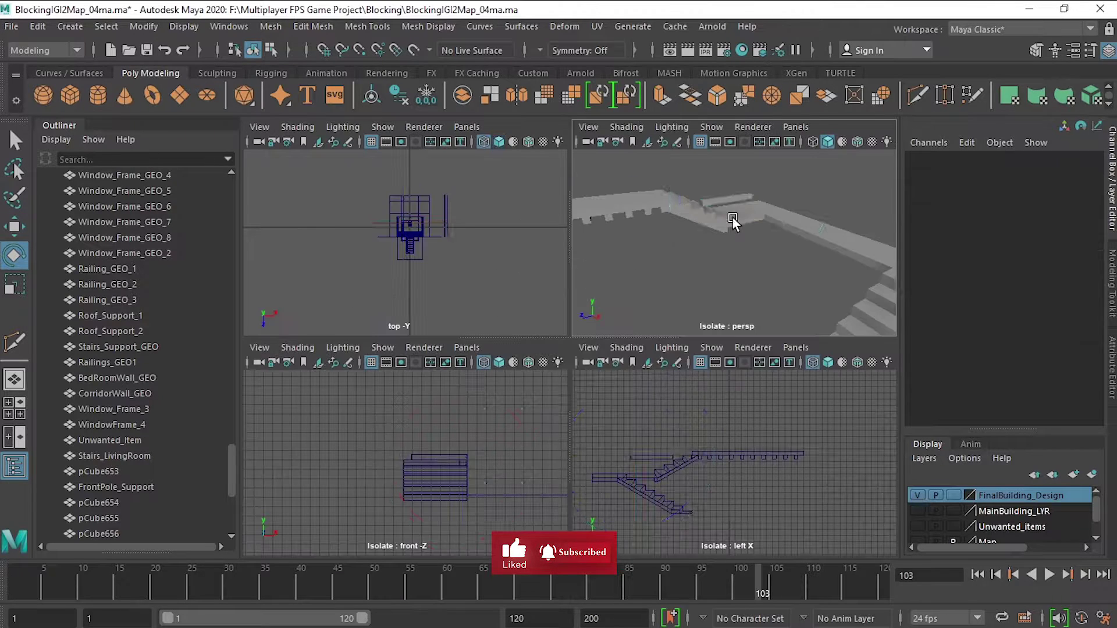
pyautogui.press('space')
# Move block pCube665 up onto the landing edge
pyautogui.press('w')
pyautogui.scroll(3, 633, 438)
pyautogui.moveTo(633, 439); pyautogui.dragTo(585, 372)
pyautogui.scroll(2, 584, 372)
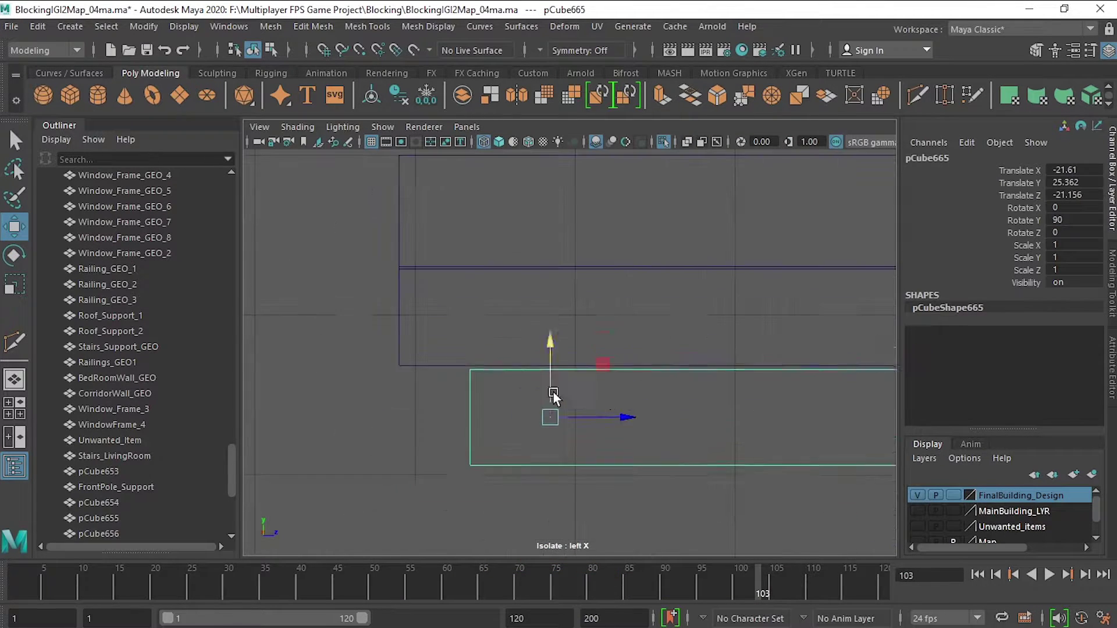
pyautogui.scroll(2, 553, 391)
pyautogui.moveTo(536, 419); pyautogui.dragTo(546, 245)
pyautogui.scroll(3, 545, 246)
pyautogui.scroll(-5, 497, 338)
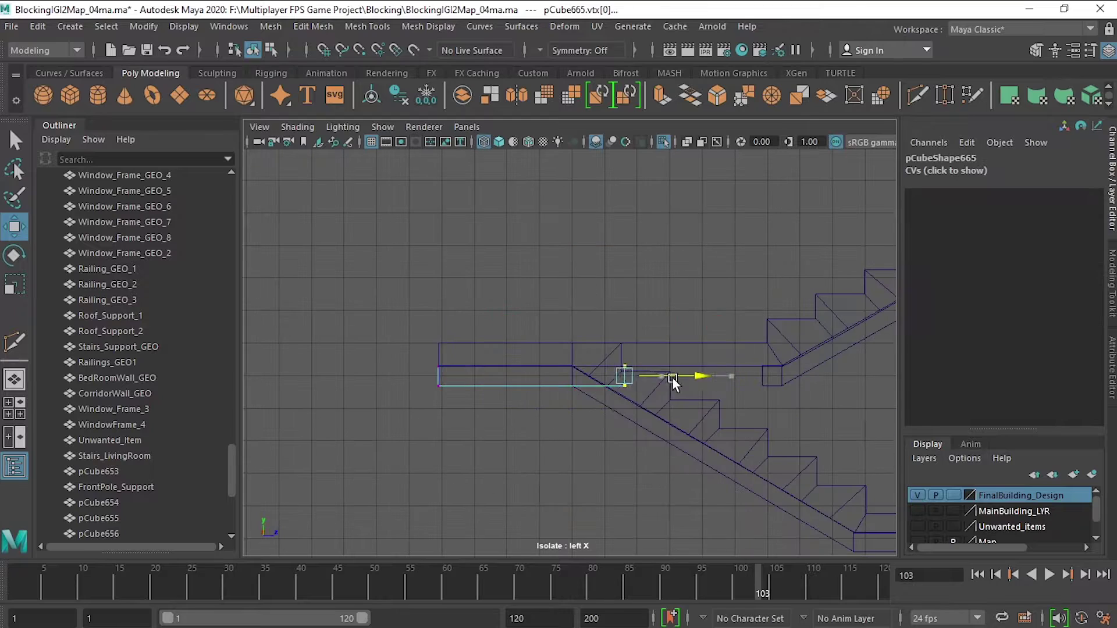
pyautogui.scroll(3, 371, 452)
pyautogui.scroll(2, 713, 330)
pyautogui.press('space')
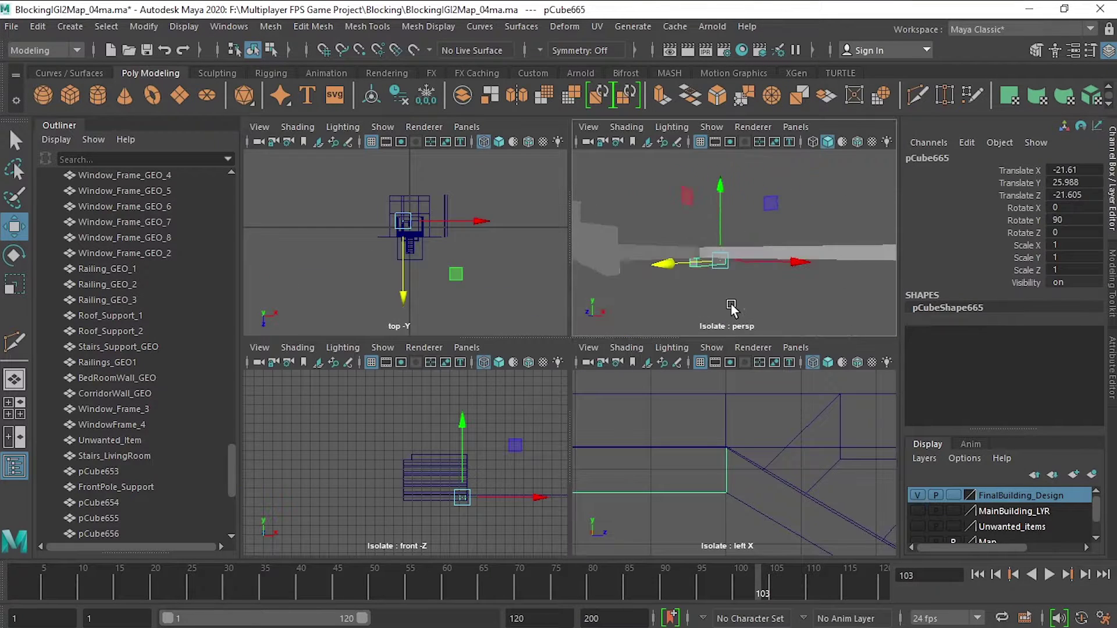
pyautogui.scroll(2, 459, 475)
pyautogui.press('space')
pyautogui.scroll(2, 478, 397)
# Clone the block one spacing along the edge, undoing a misplaced copy
pyautogui.keyDown('shift'); pyautogui.moveTo(459, 378); pyautogui.dragTo(532, 380); pyautogui.keyUp('shift')
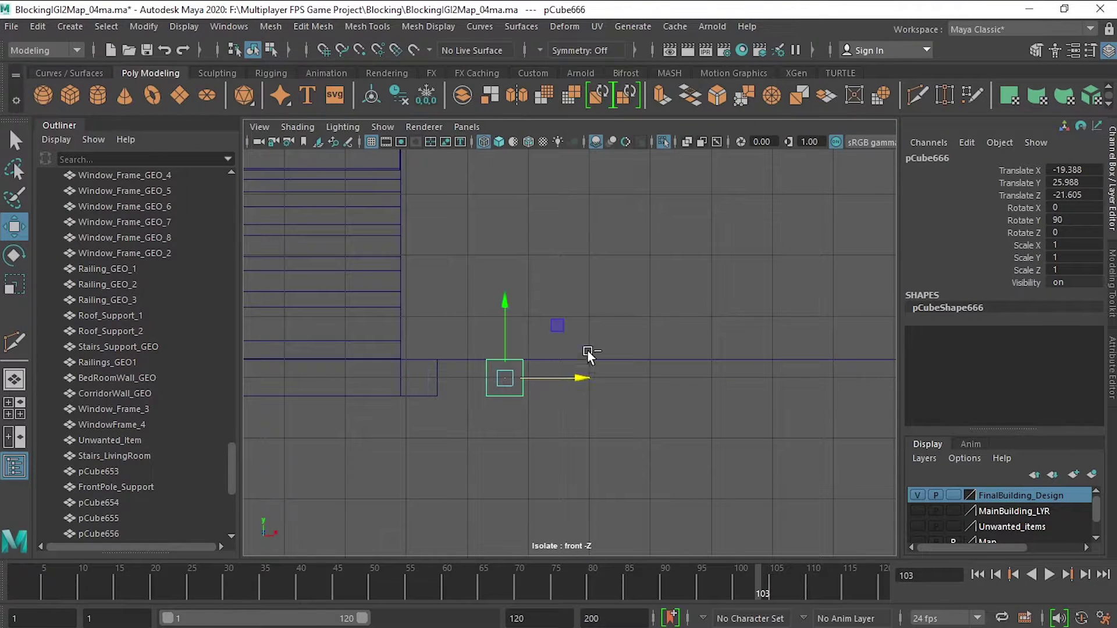
pyautogui.scroll(-3, 524, 407)
pyautogui.press('space')
pyautogui.press('space')
pyautogui.hotkey('ctrl', 'z')
pyautogui.hotkey('ctrl', 'z')
pyautogui.scroll(3, 407, 401)
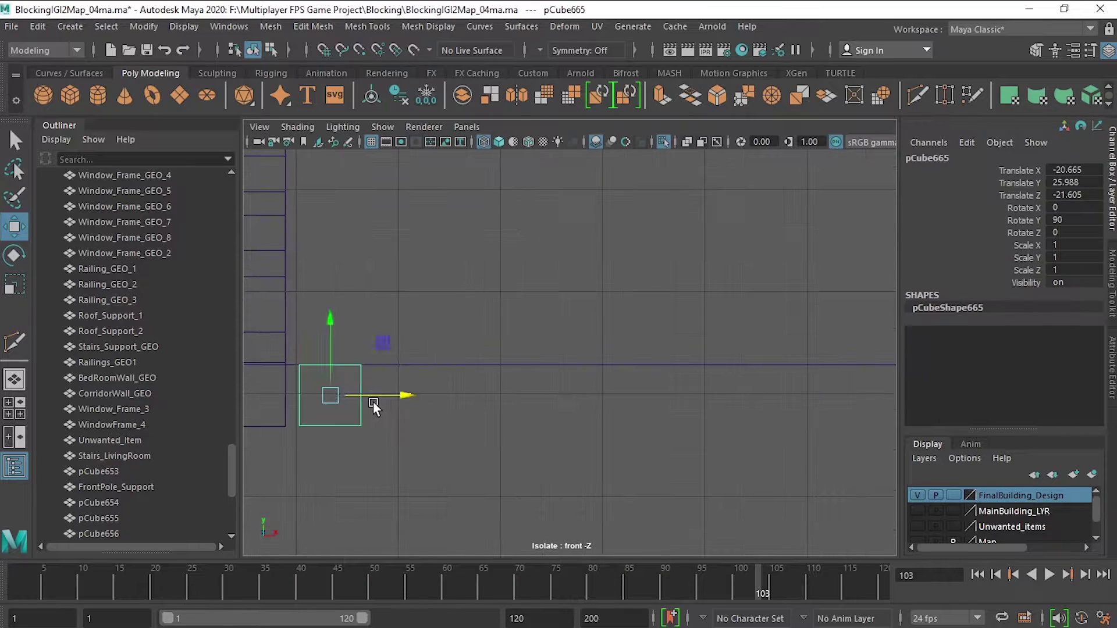
pyautogui.keyDown('shift'); pyautogui.moveTo(491, 401); pyautogui.dragTo(561, 401); pyautogui.keyUp('shift')
pyautogui.scroll(-3, 605, 423)
pyautogui.press('space')
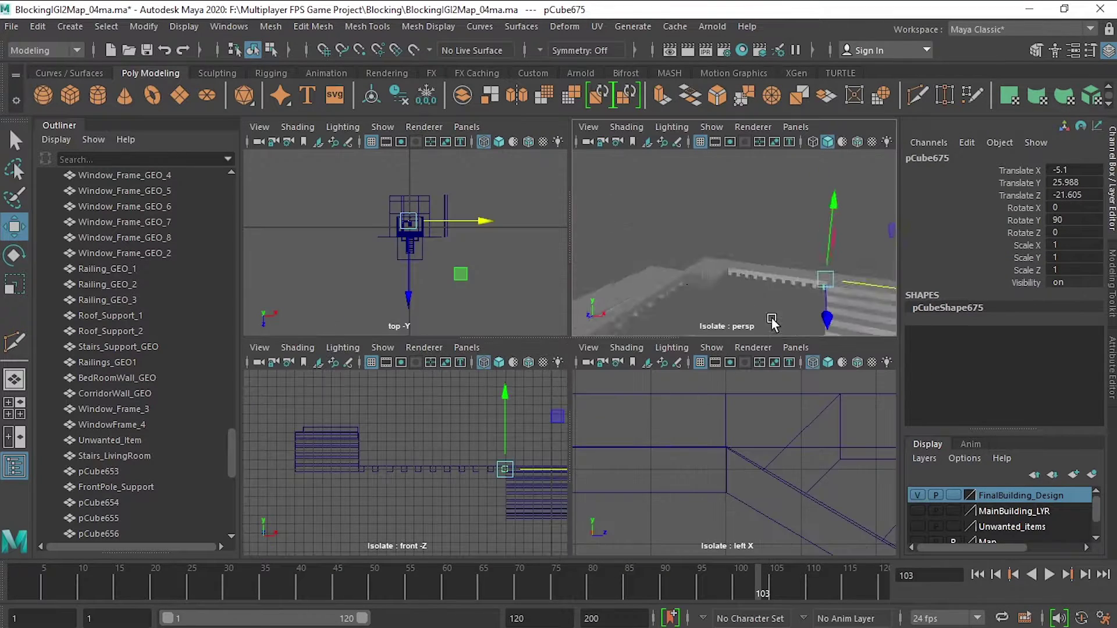
pyautogui.moveTo(748, 320)
pyautogui.keyDown('alt'); pyautogui.mouseDown()
pyautogui.moveTo(656, 291)
pyautogui.moveTo(708, 242)
pyautogui.mouseUp(); pyautogui.keyUp('alt')
# Add further evenly spaced block copies along the side with Shift+D
pyautogui.press('space')
pyautogui.click(663, 378)
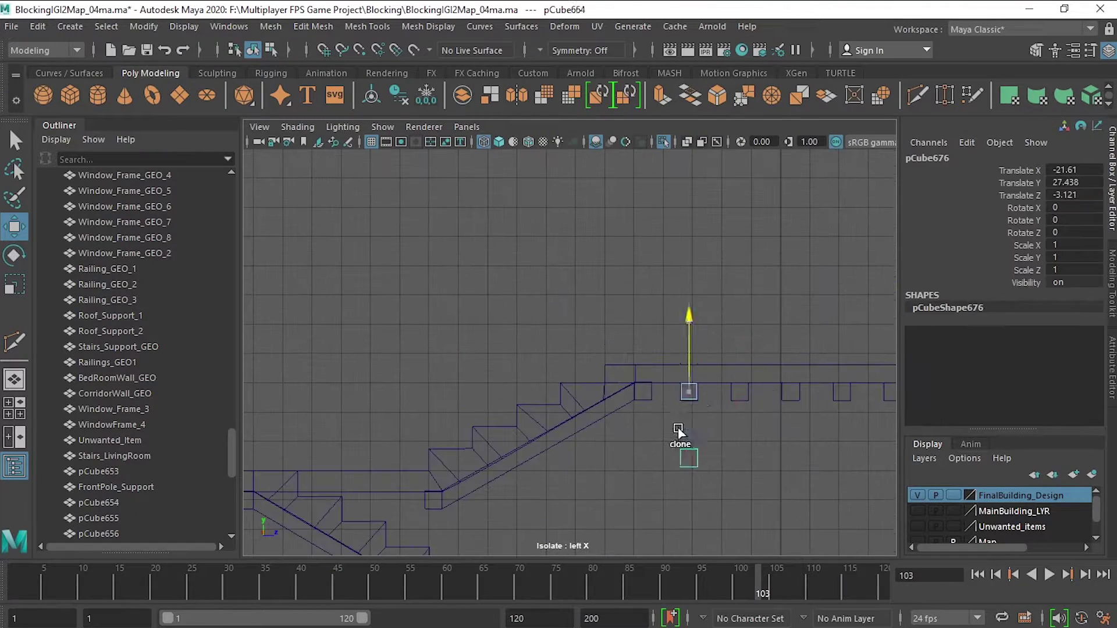
pyautogui.scroll(5, 640, 412)
pyautogui.press('space')
pyautogui.press('space')
pyautogui.keyDown('alt'); pyautogui.moveTo(707, 291); pyautogui.dragTo(508, 426); pyautogui.keyUp('alt')
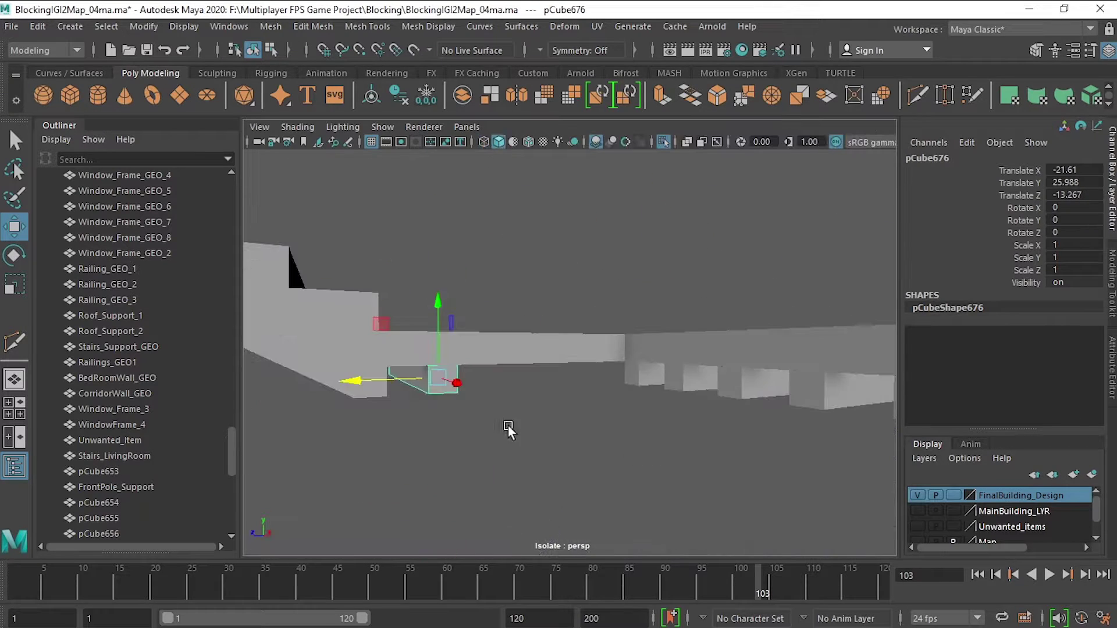
pyautogui.hotkey('shift', 'd')
pyautogui.hotkey('shift', 'd')
pyautogui.press('space')
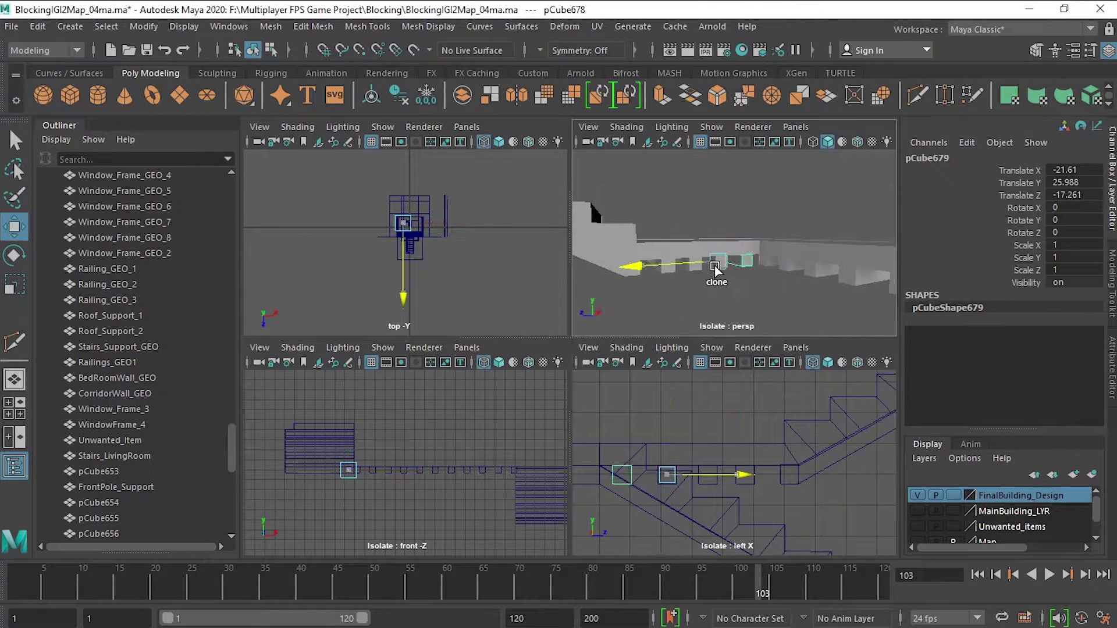
pyautogui.keyDown('alt'); pyautogui.moveTo(710, 267); pyautogui.dragTo(717, 273); pyautogui.keyUp('alt')
pyautogui.hotkey('shift', 'd')
pyautogui.press('space')
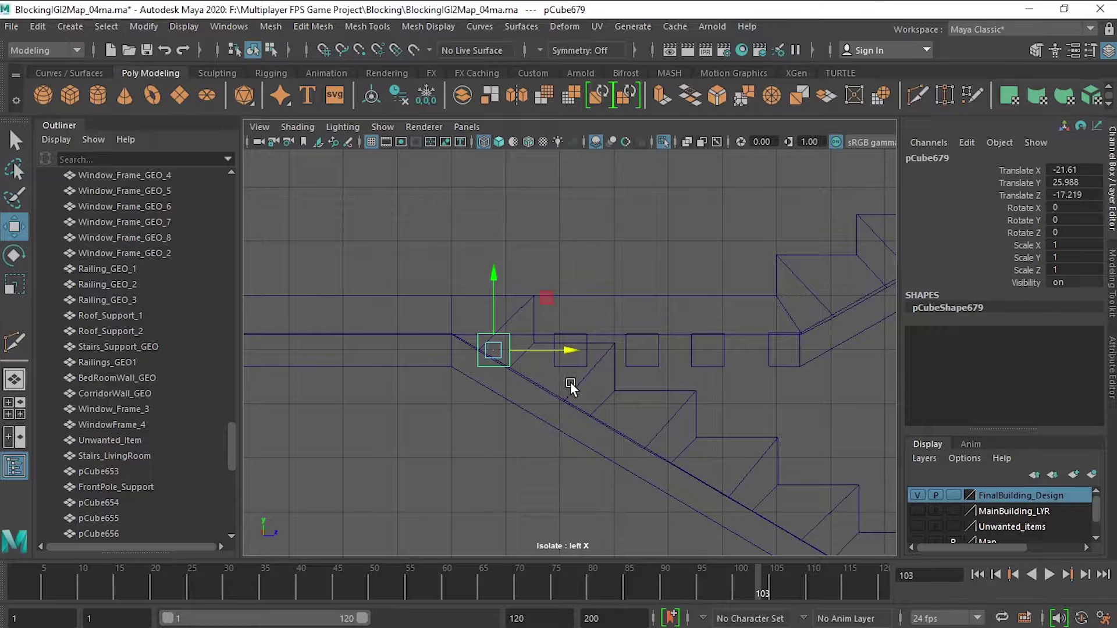
# Select the Stairs_LivingRoom mesh and orbit out to view the whole stair area
pyautogui.press('space')
pyautogui.click(715, 263)
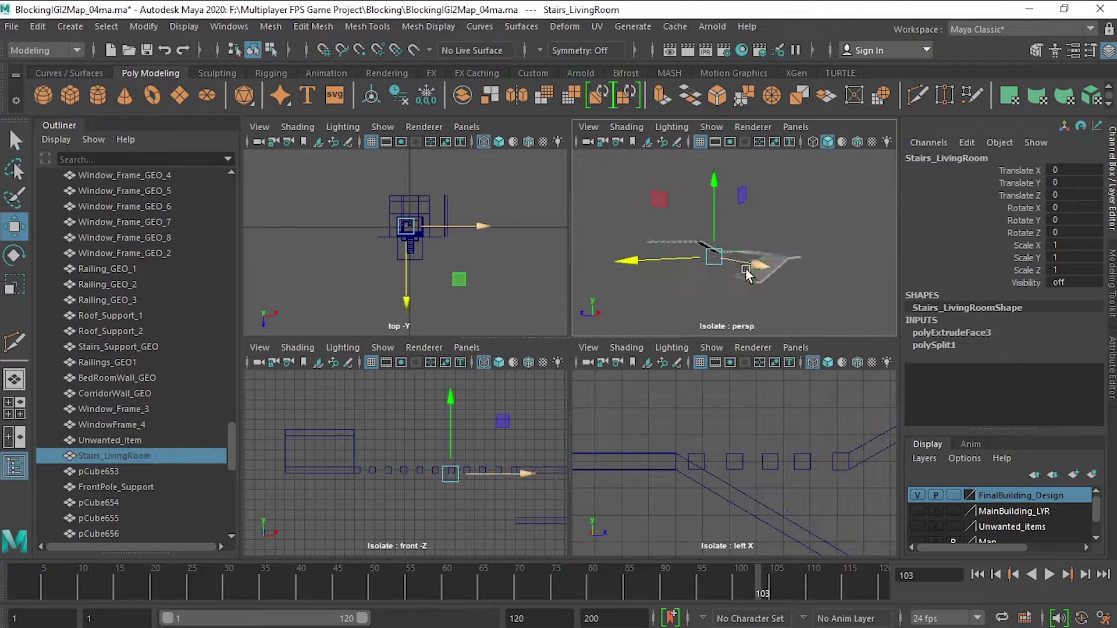
pyautogui.keyDown('alt'); pyautogui.moveTo(715, 263); pyautogui.dragTo(723, 250); pyautogui.keyUp('alt')
pyautogui.press('space')
pyautogui.scroll(5, 676, 367)
pyautogui.scroll(-5, 676, 368)
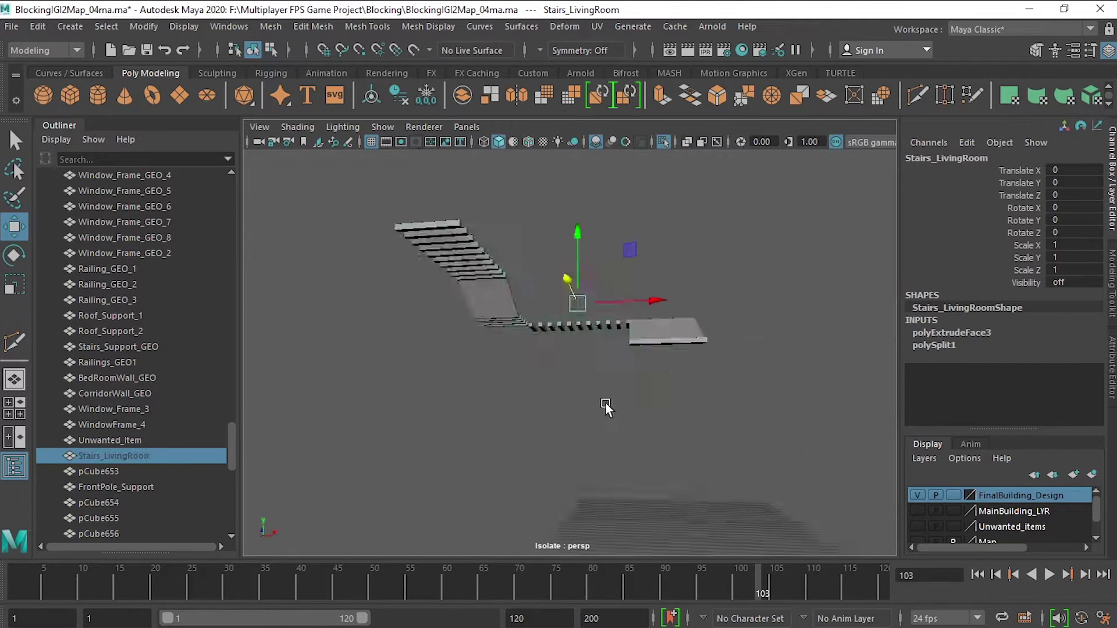
pyautogui.keyDown('alt'); pyautogui.moveTo(603, 404); pyautogui.dragTo(428, 449); pyautogui.keyUp('alt')
# Hide the Stairs_LivingRoom mesh and combine pCube654 through pCube656 into one mesh
pyautogui.hotkey('ctrl', 'h')
pyautogui.moveTo(419, 249); pyautogui.dragTo(713, 454)
pyautogui.click(490, 95)
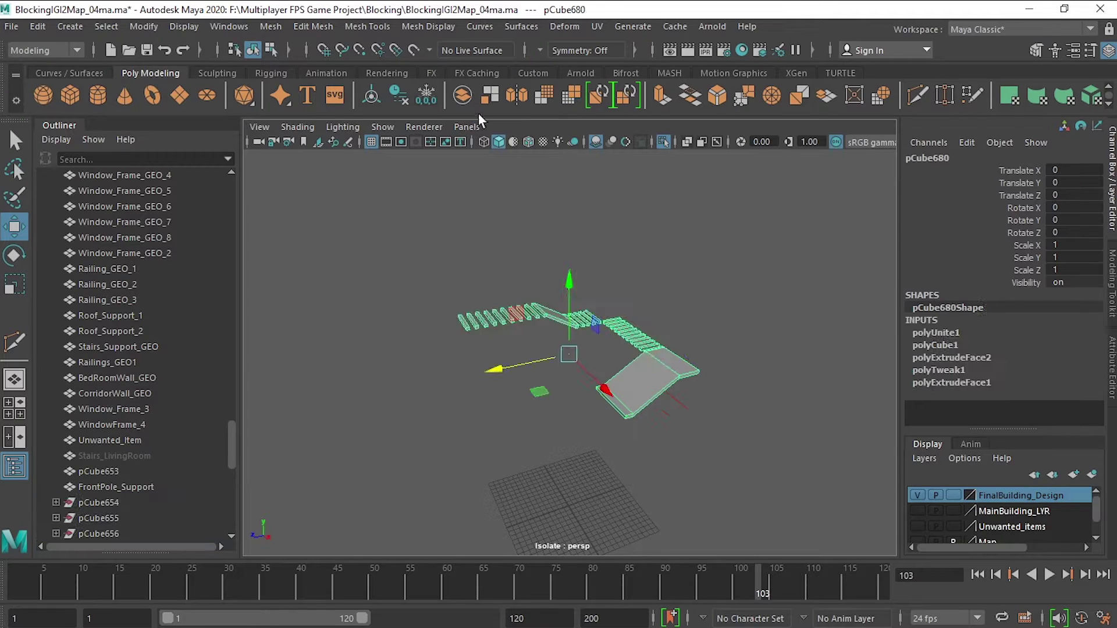
pyautogui.click(144, 27)
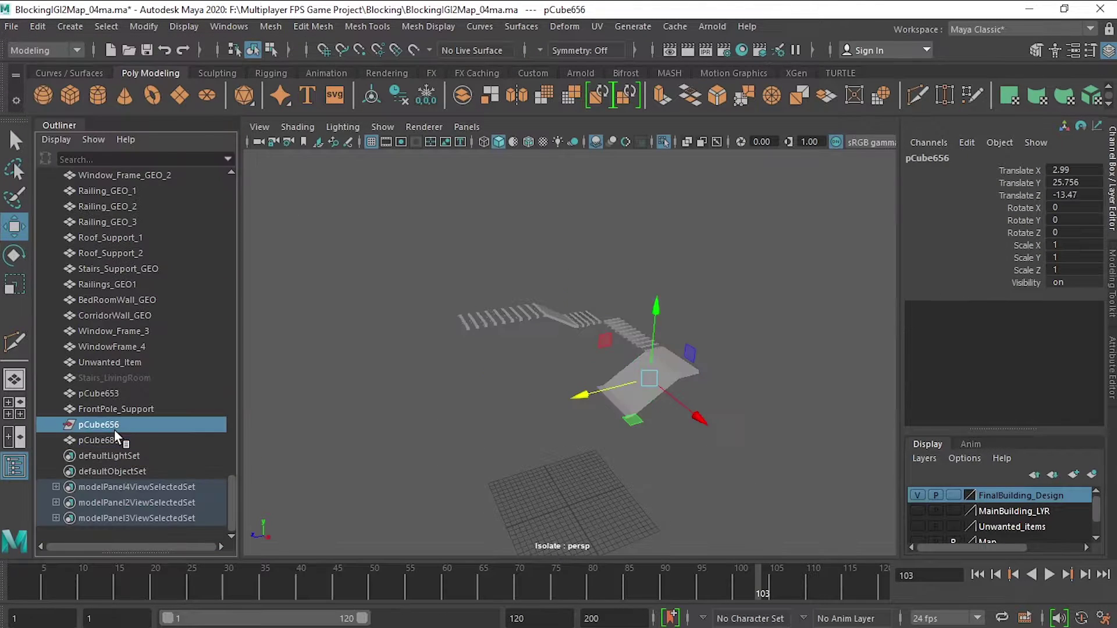
# Rename the combined stairs support cube to Stairs_Support_GEO1 in the Outliner
pyautogui.click(148, 442)
pyautogui.doubleClick(116, 441)
pyautogui.write('Stairs_Suppor')
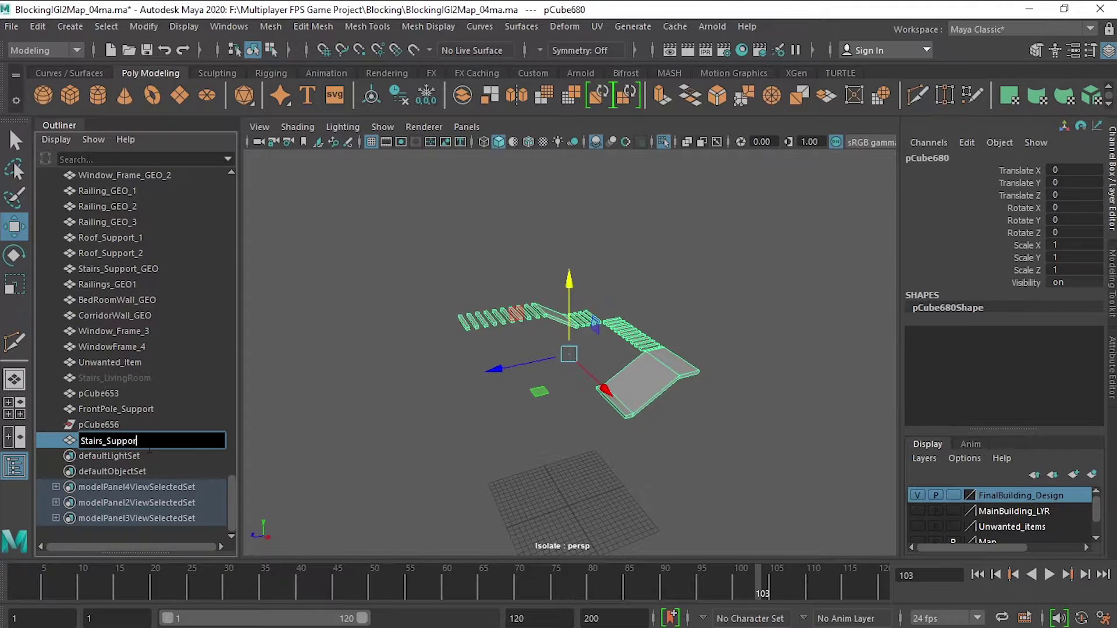
pyautogui.write('t_GEO1')
pyautogui.press('Return')
# Frame and orbit the stairs support, then turn off isolation to show the whole scene
pyautogui.press('space')
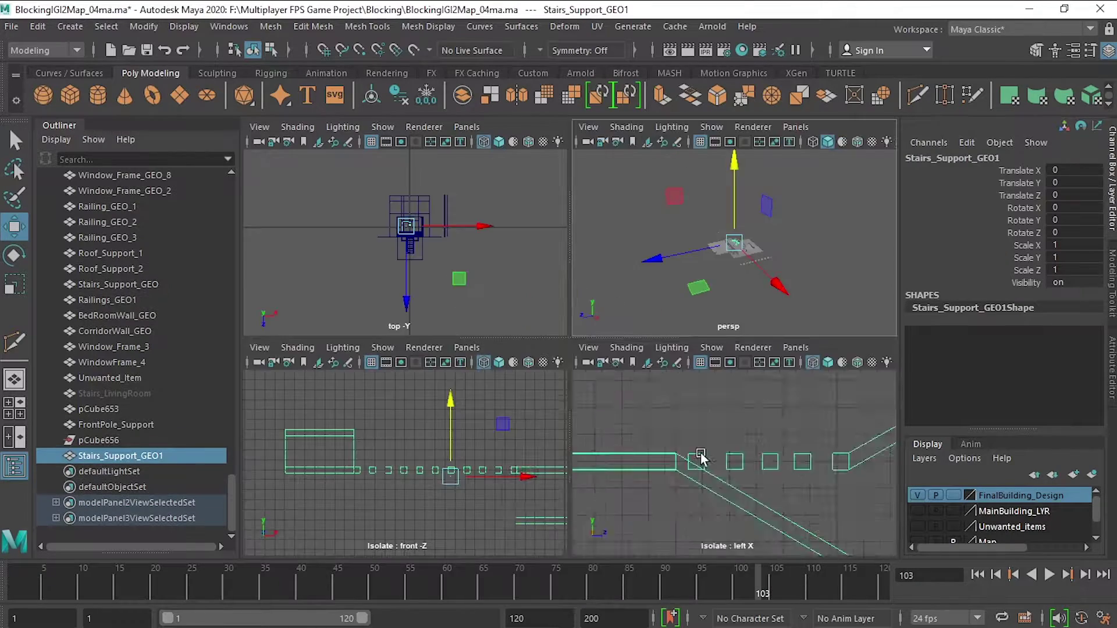
pyautogui.press('space')
pyautogui.press('space')
pyautogui.press('f')
pyautogui.moveTo(688, 274)
pyautogui.keyDown('alt'); pyautogui.mouseDown()
pyautogui.moveTo(756, 279)
pyautogui.moveTo(675, 271)
pyautogui.mouseUp(); pyautogui.keyUp('alt')
pyautogui.press('space')
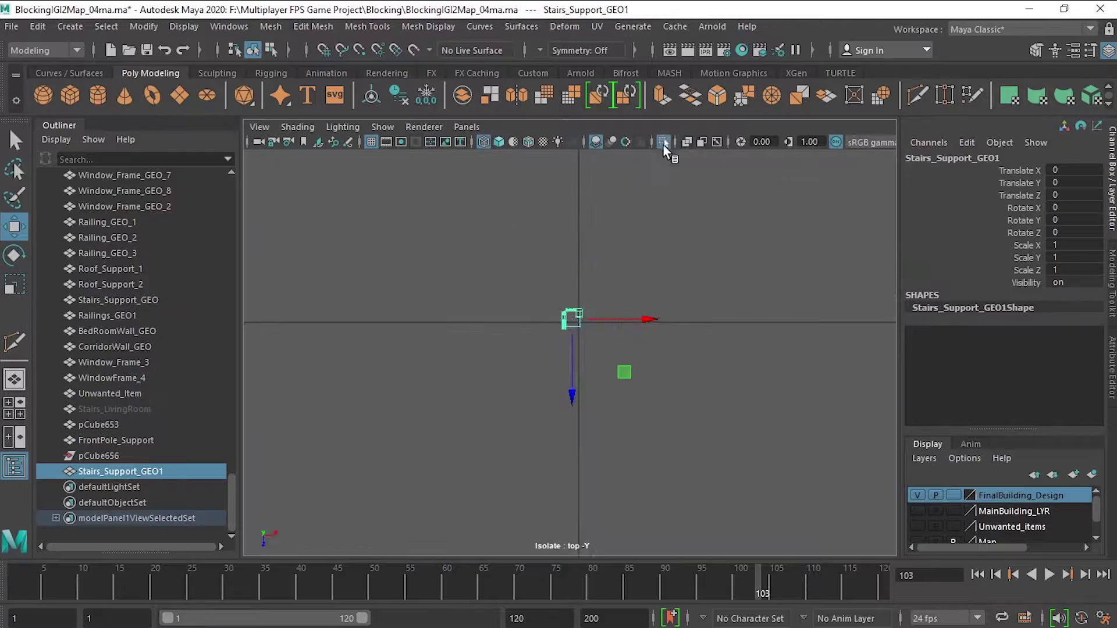
pyautogui.press('space')
pyautogui.press('space')
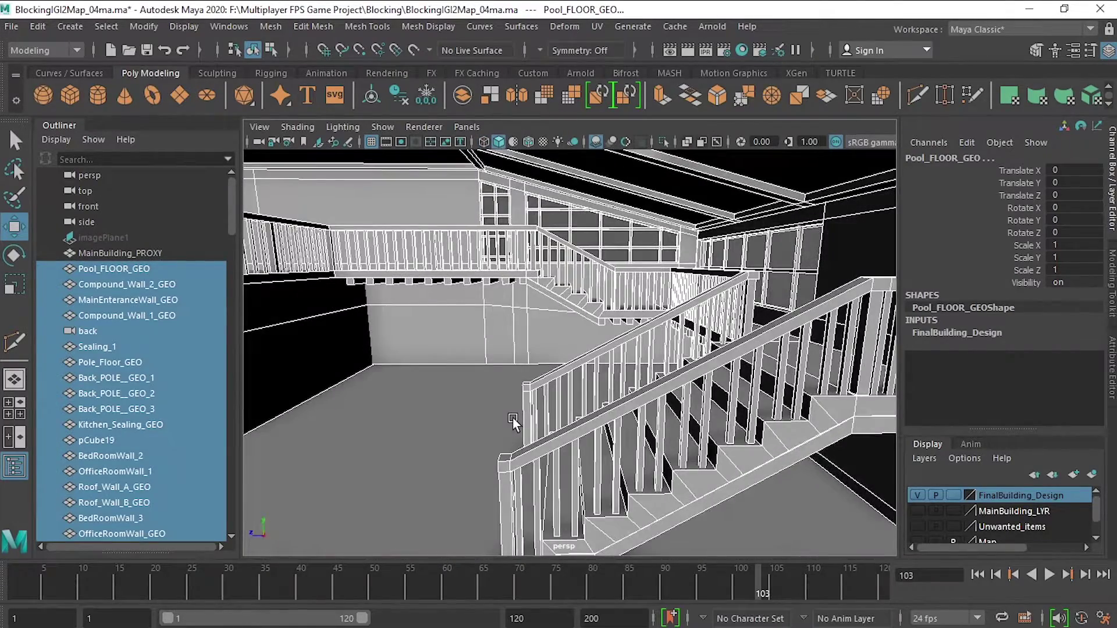
# Frame the building and select the beam pCube657, showing its cube size settings
pyautogui.press('f')
pyautogui.keyDown('alt'); pyautogui.moveTo(523, 454); pyautogui.dragTo(634, 376); pyautogui.keyUp('alt')
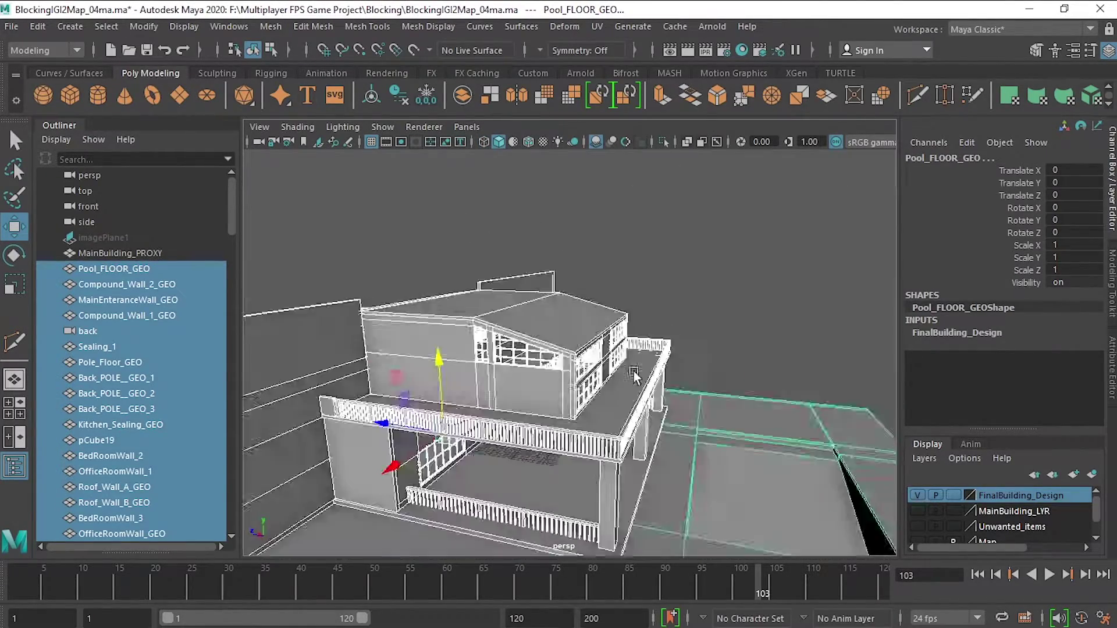
pyautogui.click(634, 376)
pyautogui.scroll(-5, 585, 424)
pyautogui.click(738, 462)
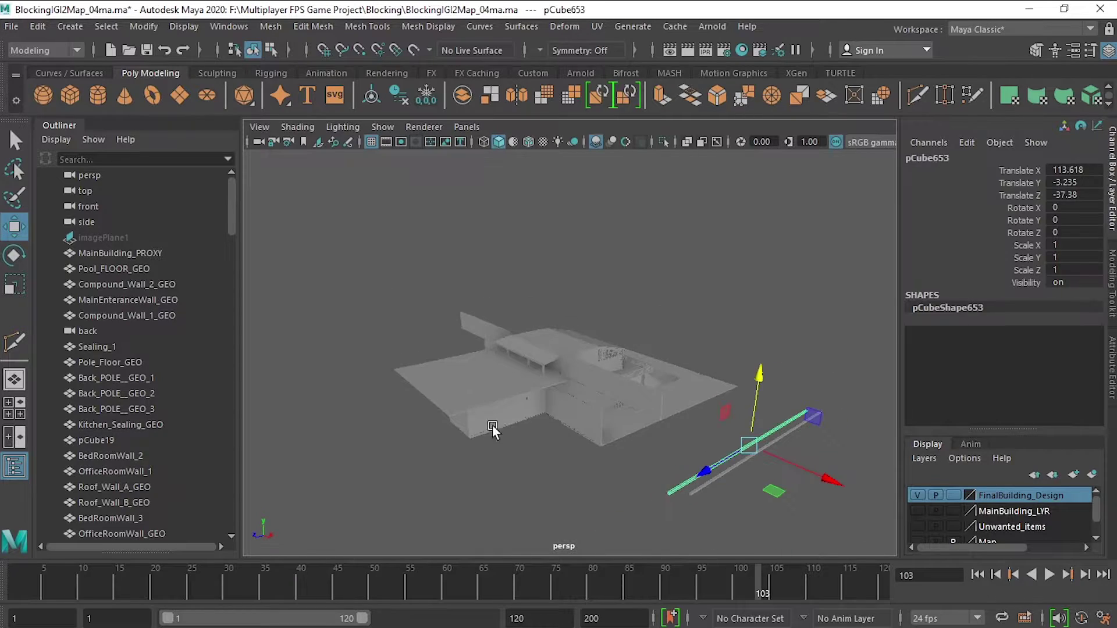
pyautogui.click(723, 455)
pyautogui.click(369, 381)
pyautogui.moveTo(369, 381)
pyautogui.keyDown('alt'); pyautogui.mouseDown()
pyautogui.moveTo(608, 466)
pyautogui.moveTo(434, 507)
pyautogui.mouseUp(); pyautogui.keyUp('alt')
pyautogui.scroll(5, 608, 466)
# Set the beam's polyCube1 Width to 130
pyautogui.click(935, 332)
pyautogui.click(1021, 345)
pyautogui.press('w')
pyautogui.press('4')
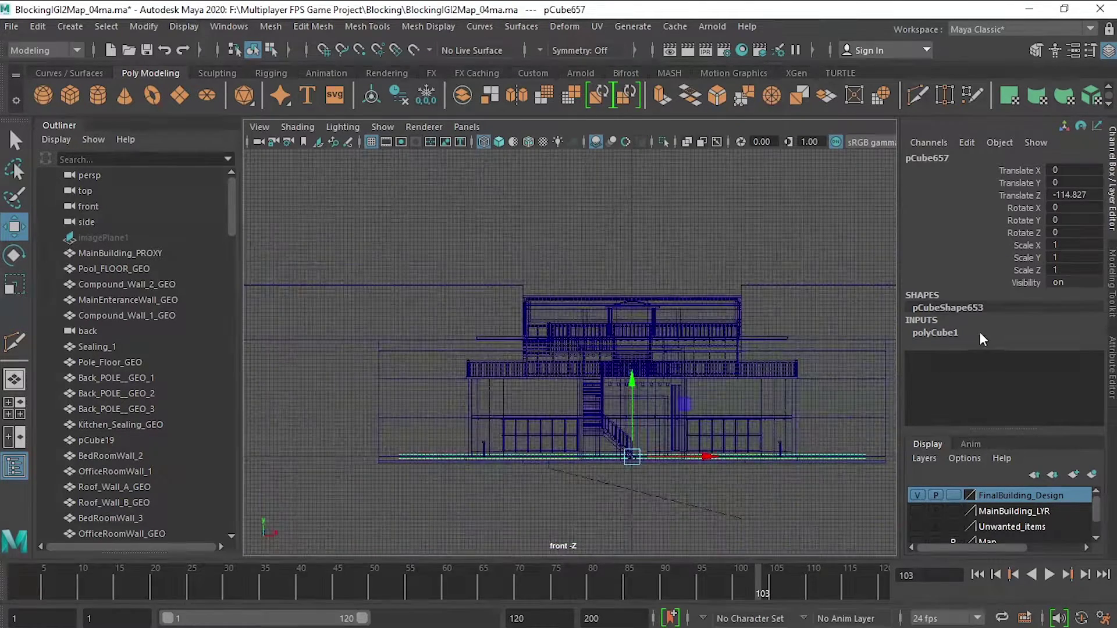
pyautogui.click(981, 335)
pyautogui.doubleClick(1059, 344)
pyautogui.write('30')
pyautogui.press('Return')
pyautogui.scroll(3, 434, 352)
pyautogui.scroll(2, 684, 386)
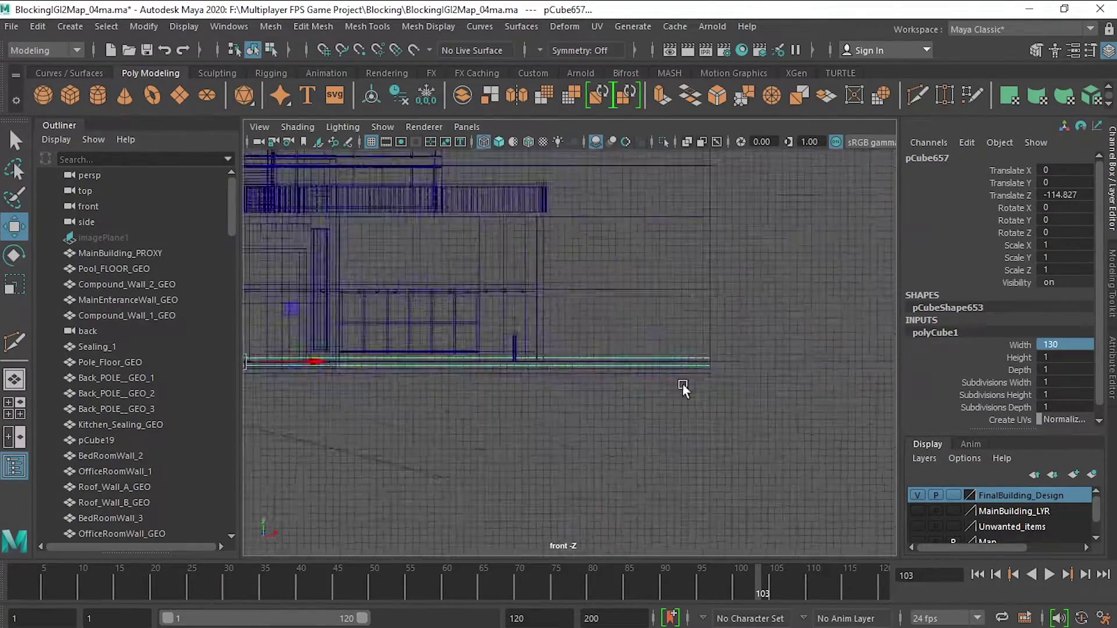
pyautogui.scroll(-6, 698, 391)
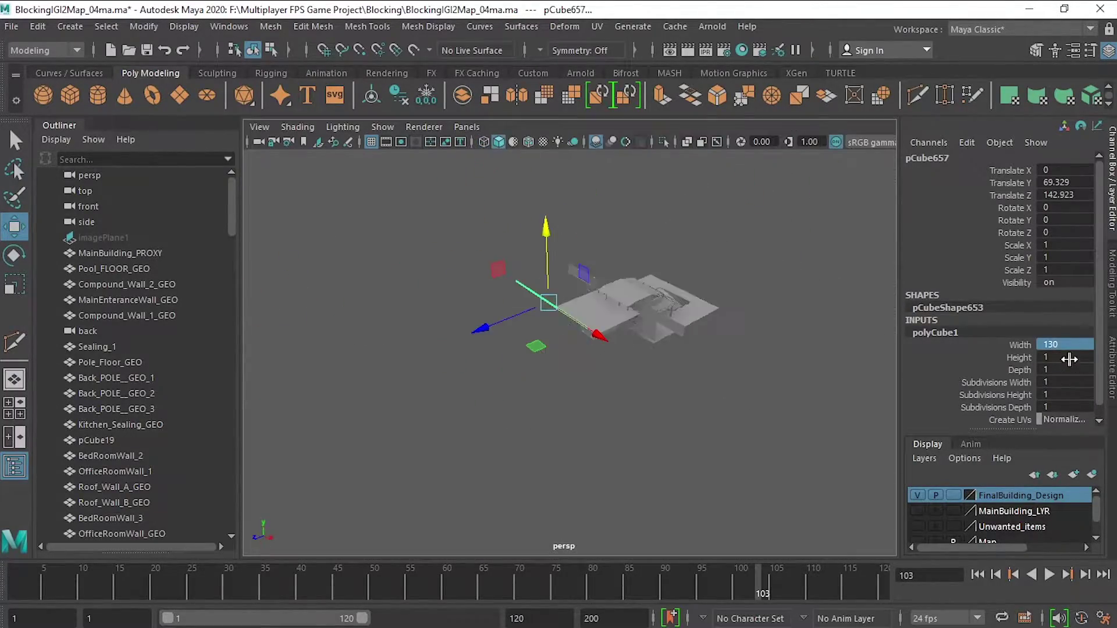
# Widen the slab to Width 180 and set its Depth to 230
pyautogui.moveTo(940, 358); pyautogui.dragTo(1064, 344)
pyautogui.write('20')
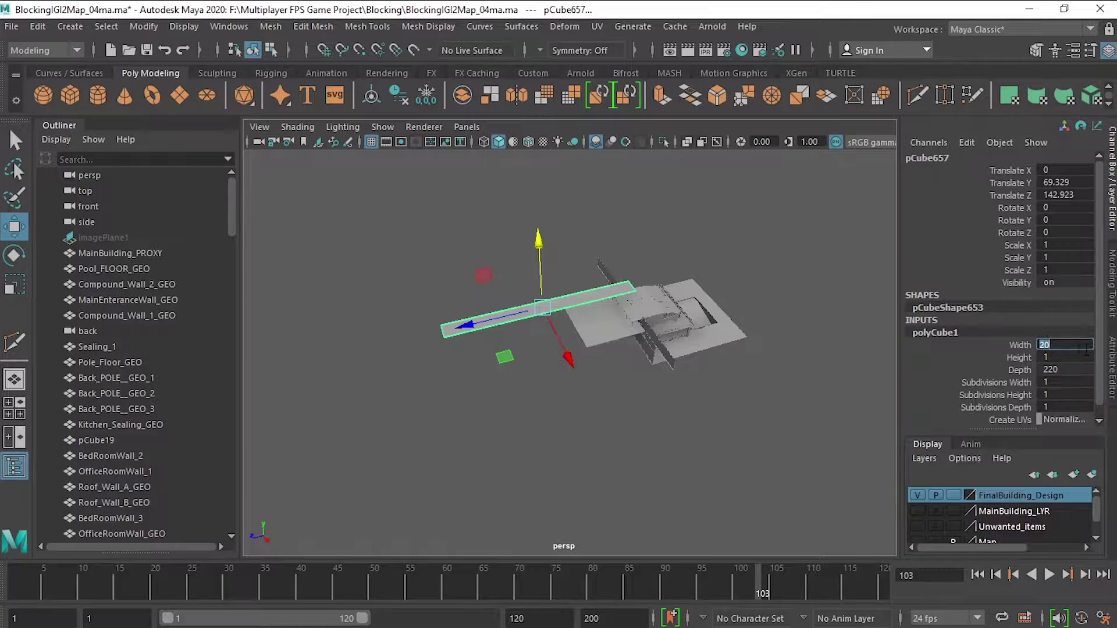
pyautogui.write('180')
pyautogui.press('Return')
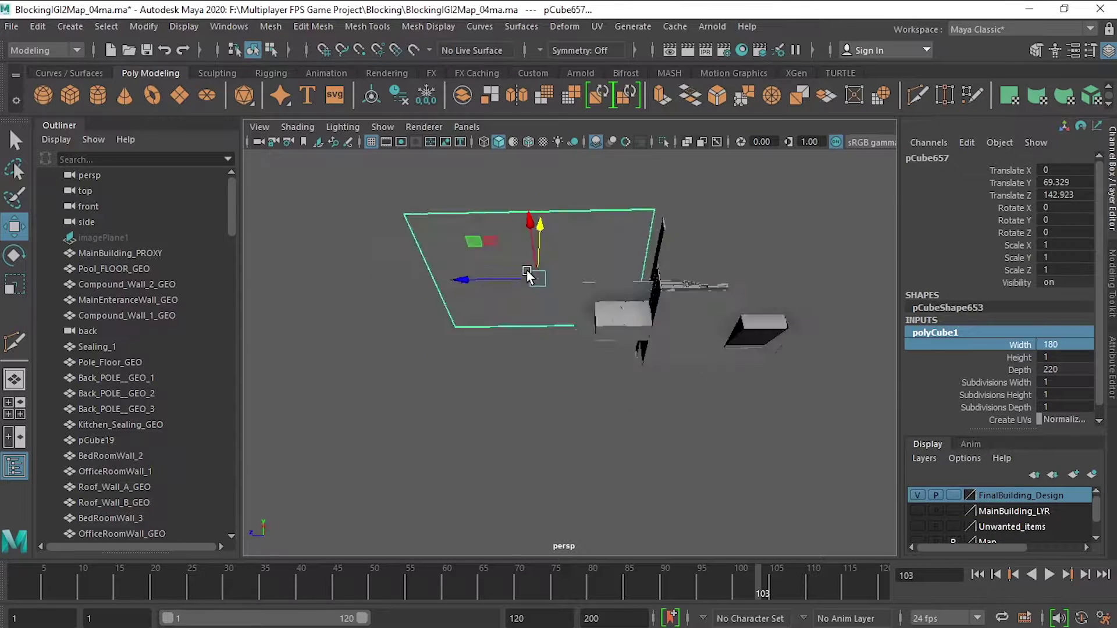
pyautogui.doubleClick(1062, 370)
pyautogui.keyDown('alt'); pyautogui.moveTo(581, 349); pyautogui.dragTo(552, 291); pyautogui.keyUp('alt')
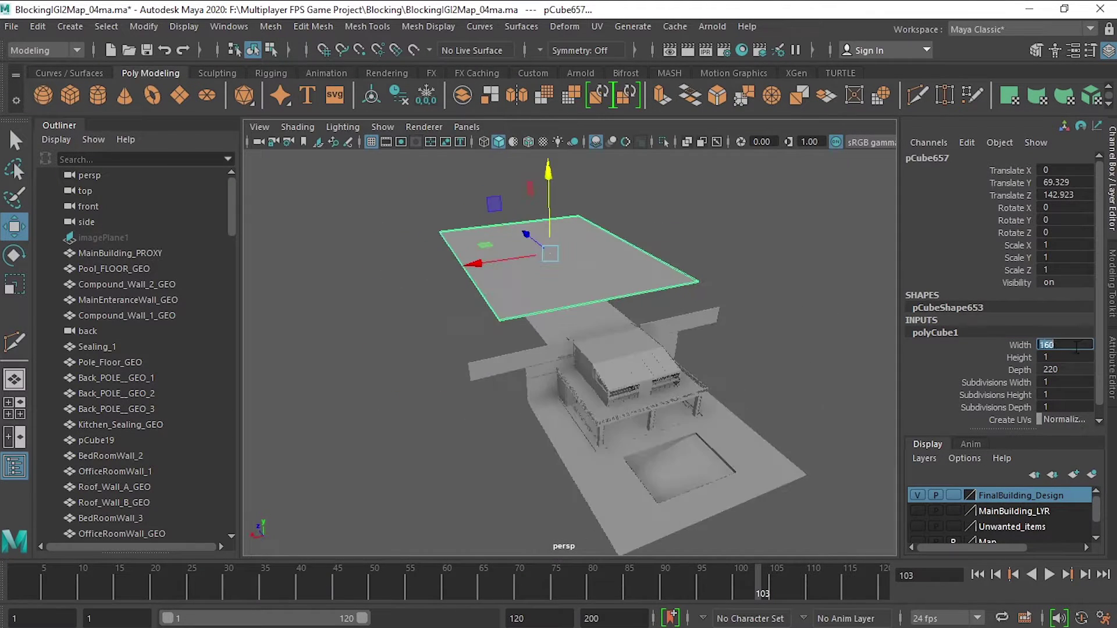
pyautogui.write('230')
pyautogui.press('Return')
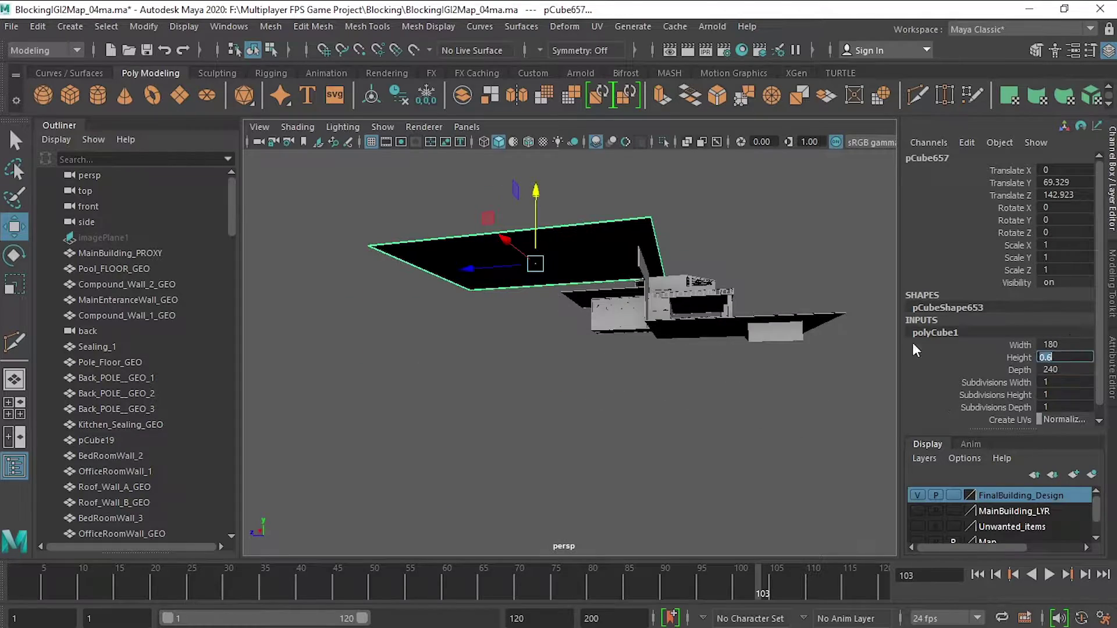
# Correct the slab's Depth to 200 in the side view
pyautogui.press('Return')
pyautogui.keyDown('alt'); pyautogui.moveTo(538, 370); pyautogui.dragTo(598, 341); pyautogui.keyUp('alt')
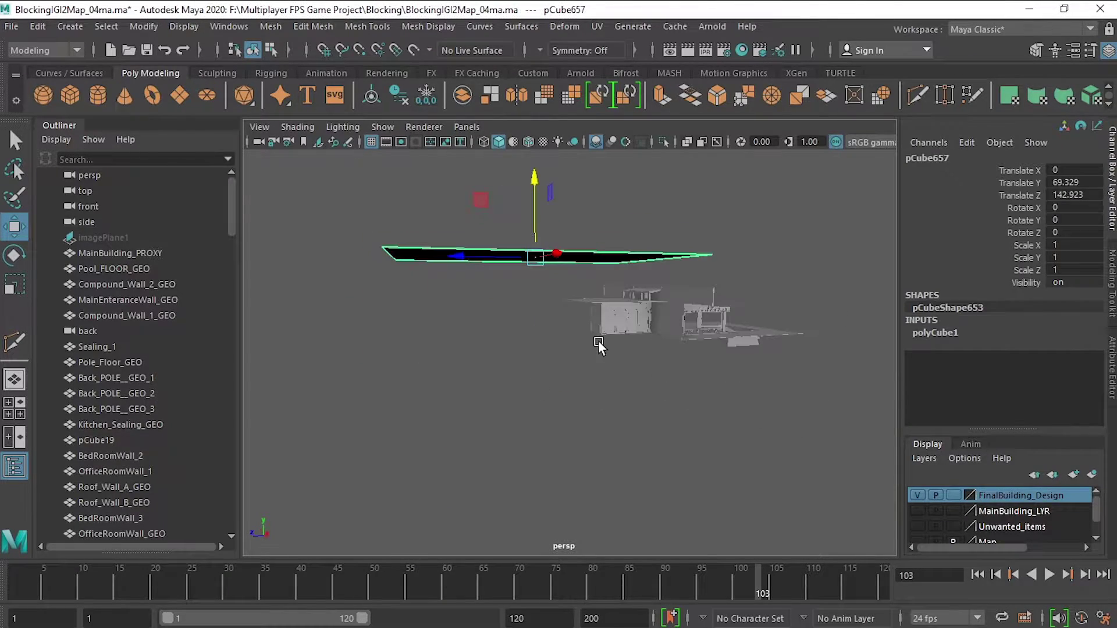
pyautogui.press('space')
pyautogui.press('space')
pyautogui.scroll(-2, 713, 376)
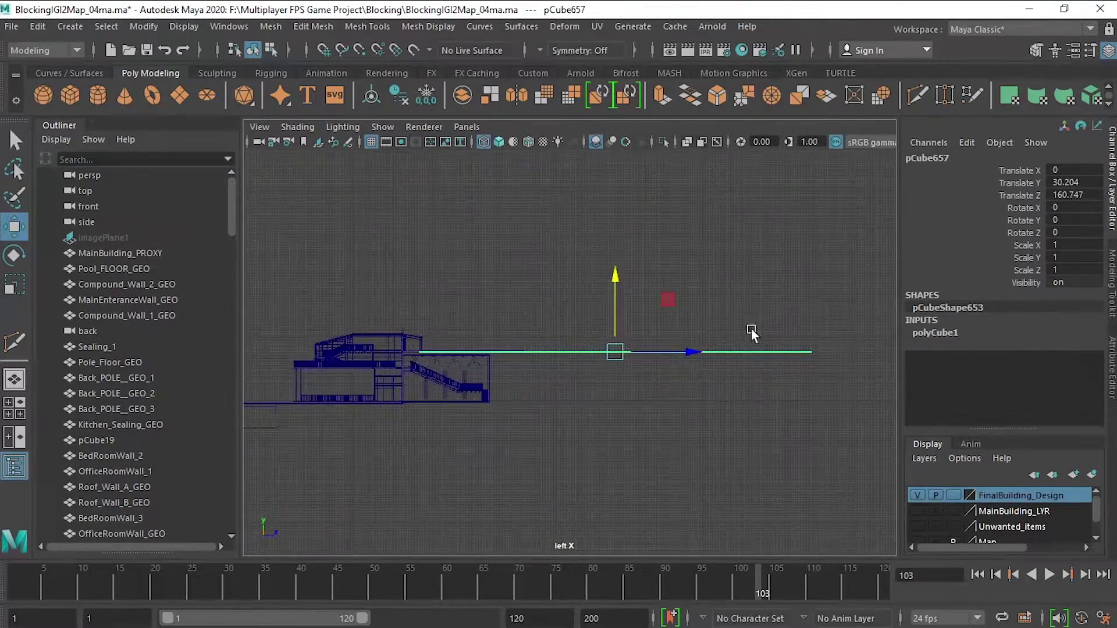
pyautogui.click(934, 332)
pyautogui.write('200')
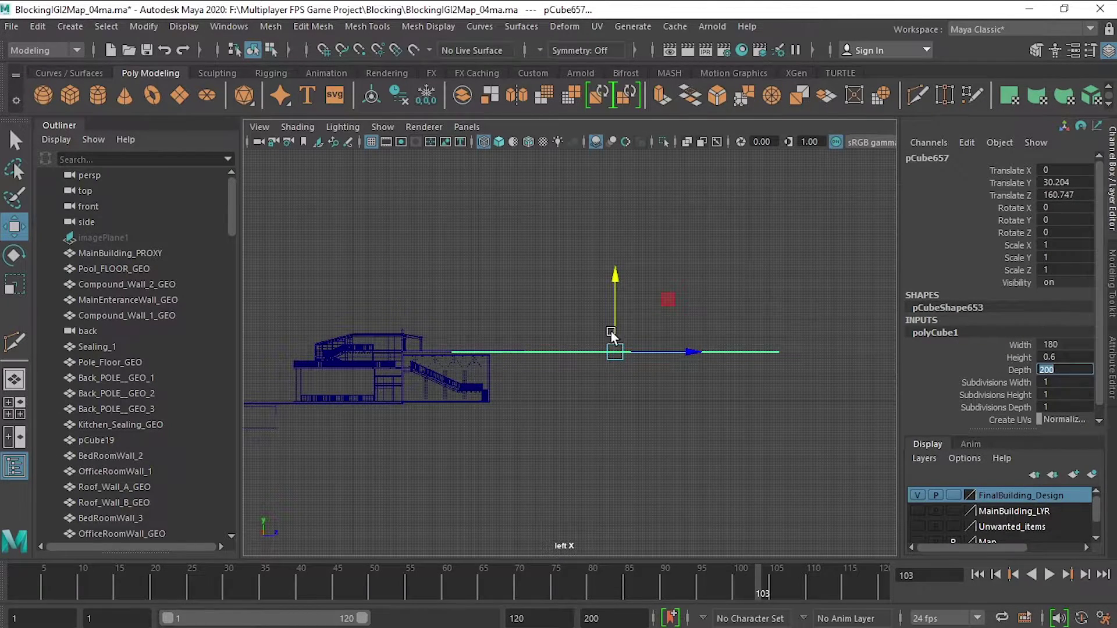
pyautogui.press('Return')
pyautogui.press('space')
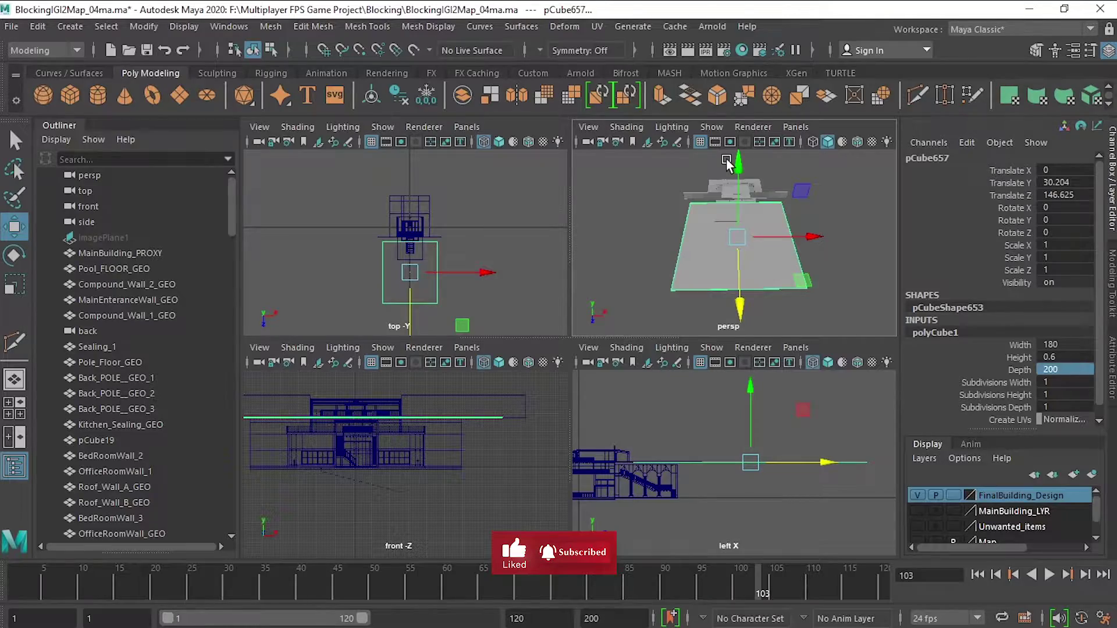
# Raise the roof slab higher above the building in the side view
pyautogui.keyDown('alt'); pyautogui.moveTo(727, 165); pyautogui.dragTo(794, 274); pyautogui.keyUp('alt')
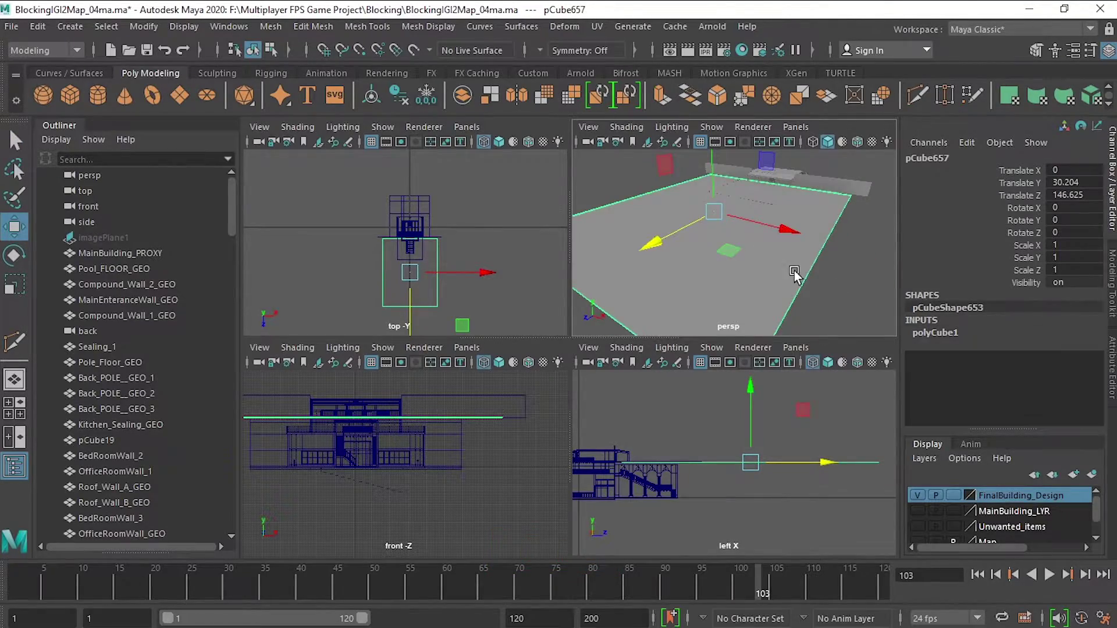
pyautogui.press('space')
pyautogui.scroll(5, 532, 365)
pyautogui.moveTo(586, 369); pyautogui.dragTo(668, 354, button='middle')
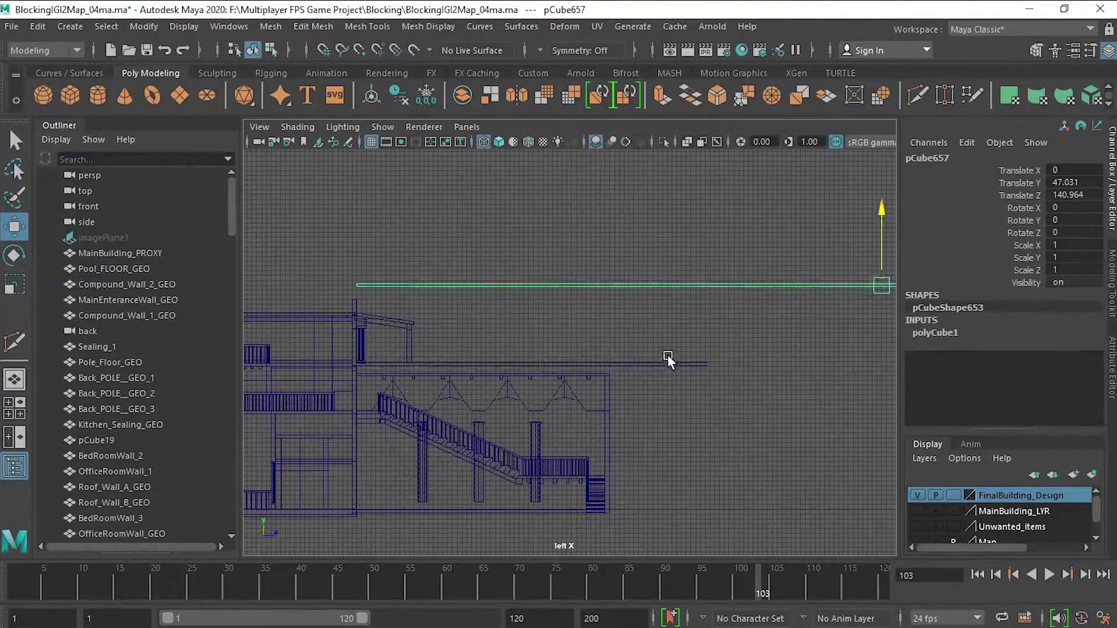
pyautogui.click(668, 358)
pyautogui.scroll(-2, 611, 462)
pyautogui.scroll(-2, 612, 462)
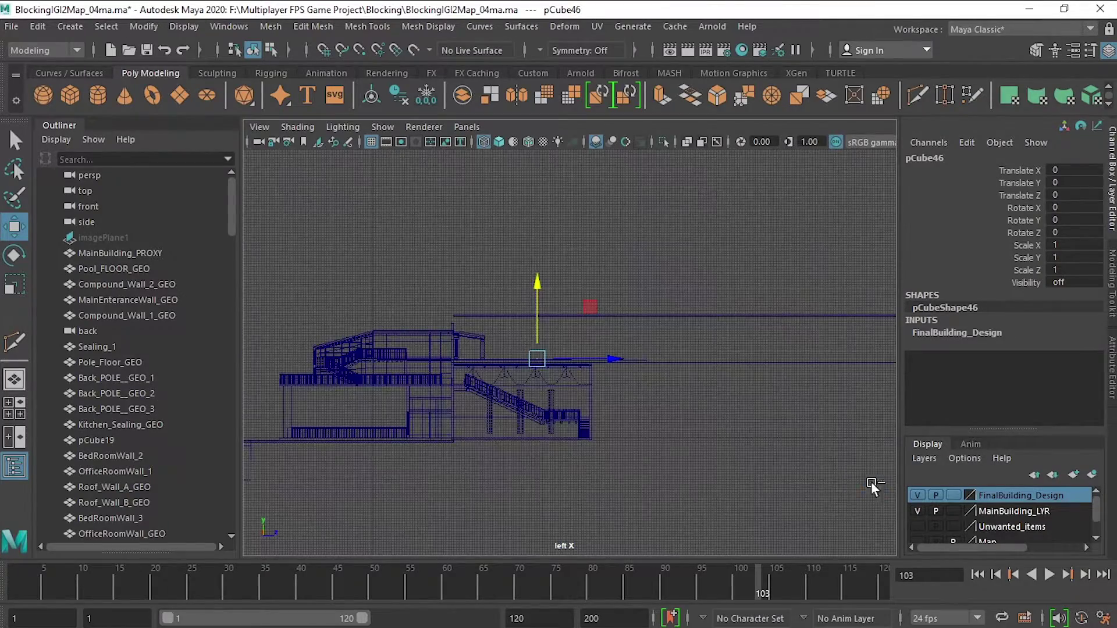
pyautogui.click(662, 357)
pyautogui.scroll(3, 662, 357)
pyautogui.scroll(3, 763, 358)
# Nudge the slab's vertical position and set its Height to 0.4
pyautogui.press('space')
pyautogui.press('space')
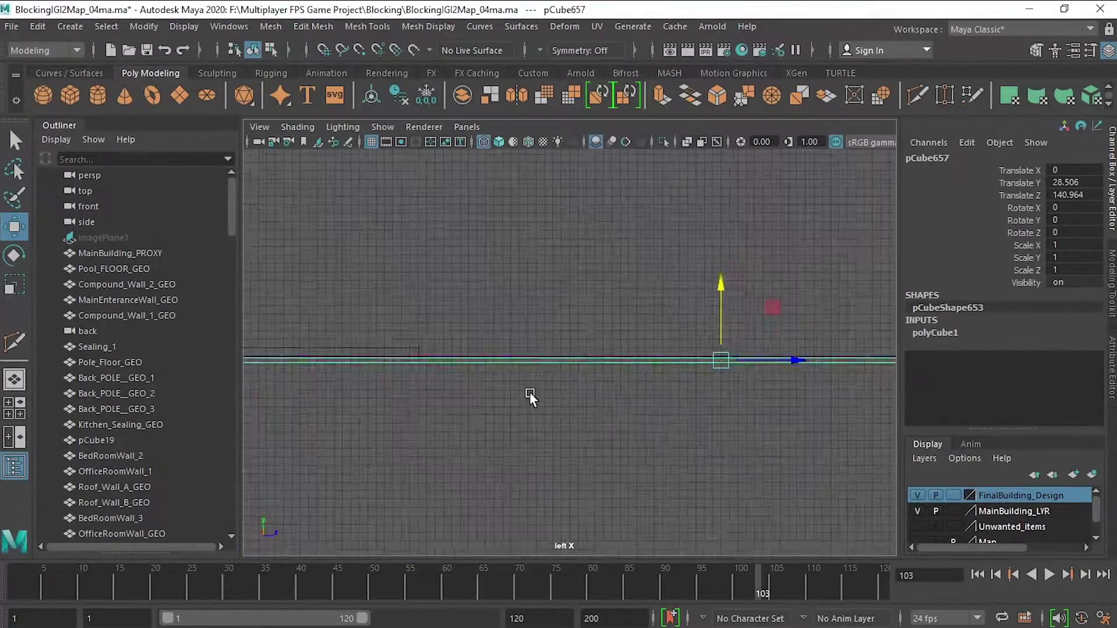
pyautogui.press('space')
pyautogui.press('space')
pyautogui.scroll(3, 474, 367)
pyautogui.moveTo(643, 314); pyautogui.dragTo(638, 279)
pyautogui.scroll(-4, 741, 331)
pyautogui.click(957, 336)
pyautogui.press('Return')
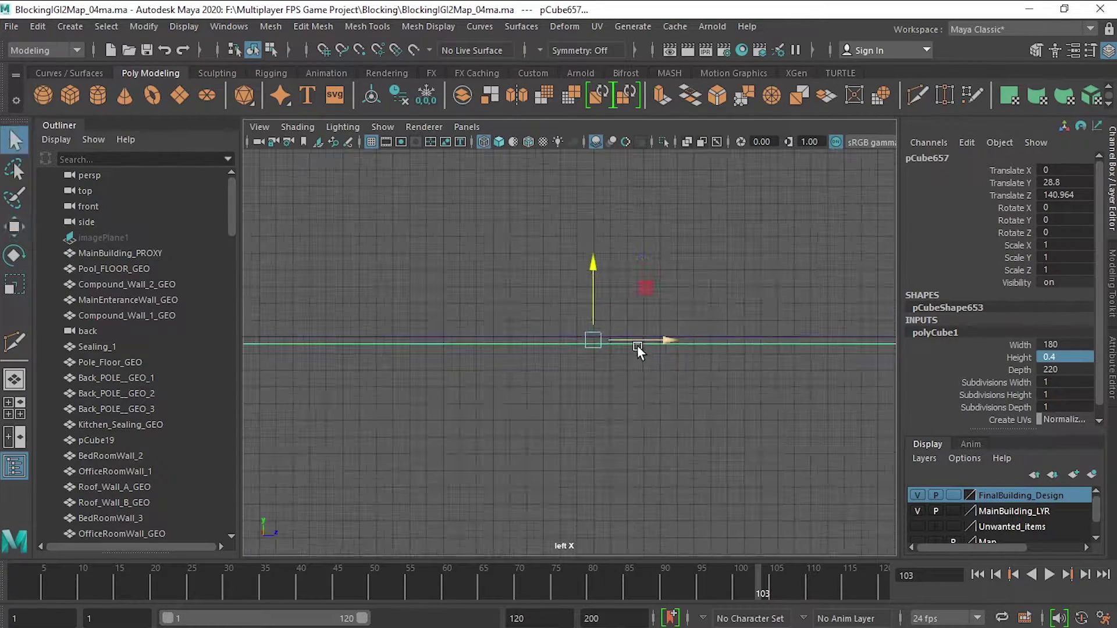
# Reframe the perspective view on MainBuilding_PROXY and reselect the roof slab
pyautogui.press('space')
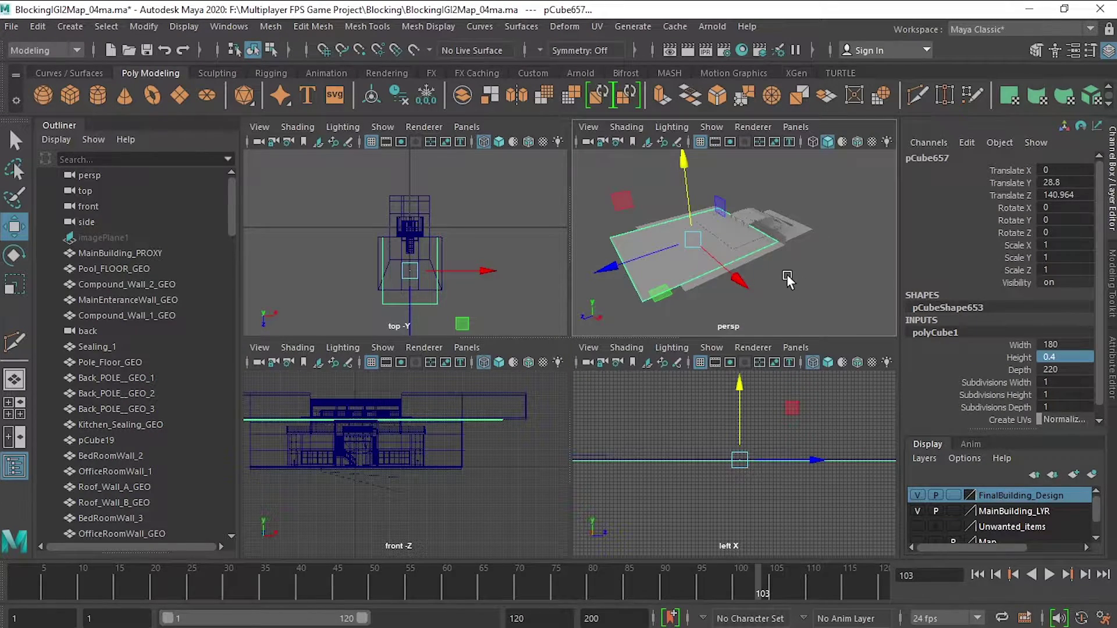
pyautogui.scroll(2, 786, 274)
pyautogui.press('space')
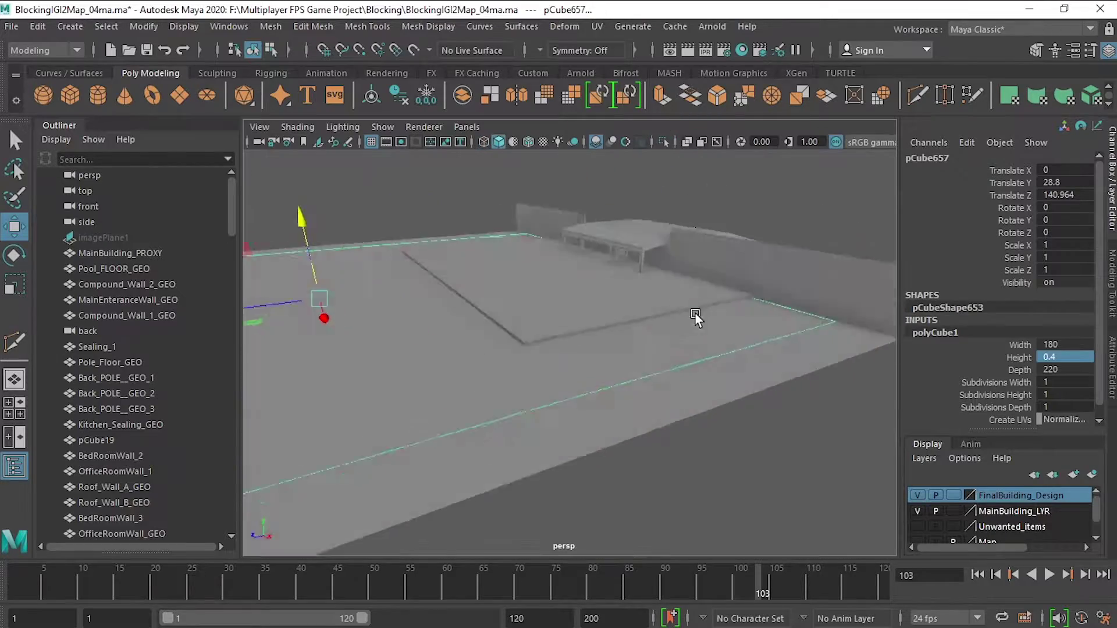
pyautogui.click(505, 358)
pyautogui.press('f')
pyautogui.click(619, 305)
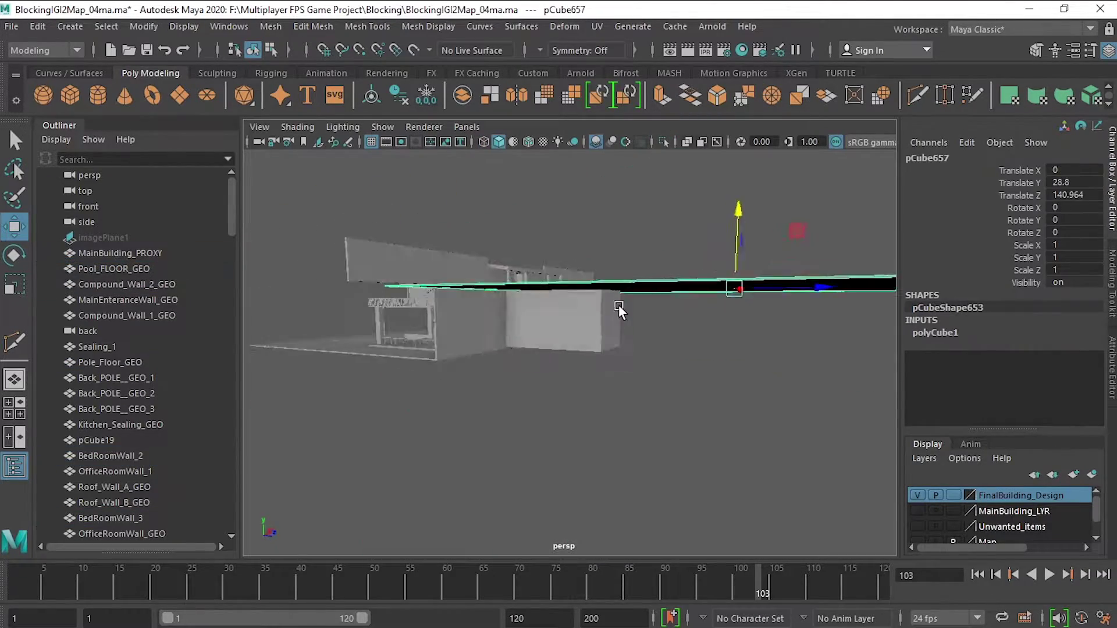
# Adjust the slab's polyCube1 Height to 0.6 thickness in the side view
pyautogui.press('space')
pyautogui.press('space')
pyautogui.click(935, 332)
pyautogui.click(1018, 357)
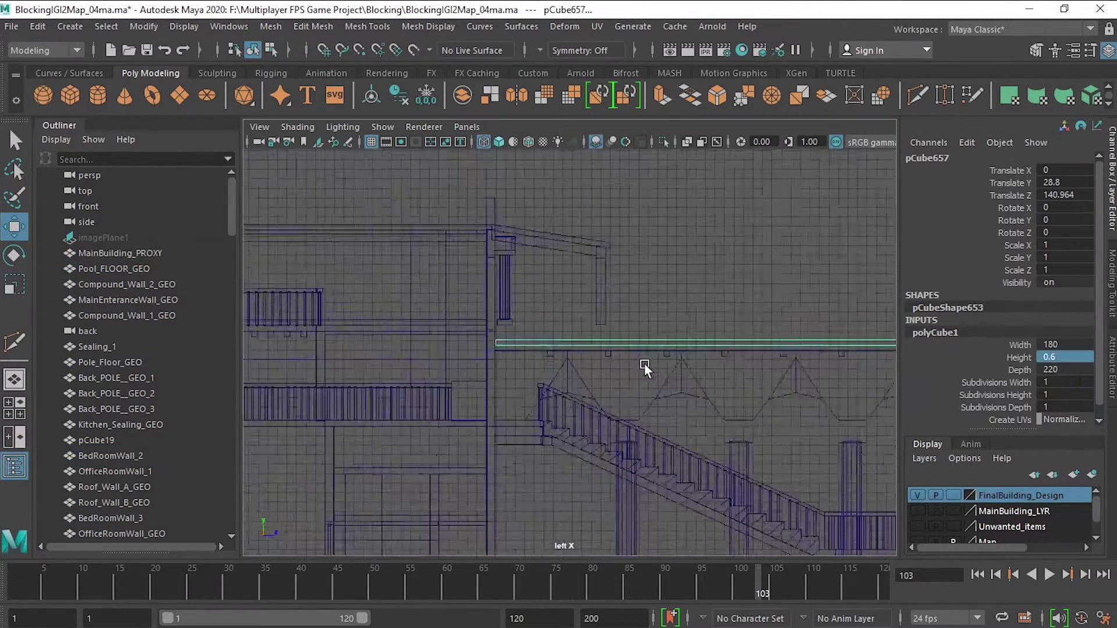
pyautogui.scroll(-5, 798, 315)
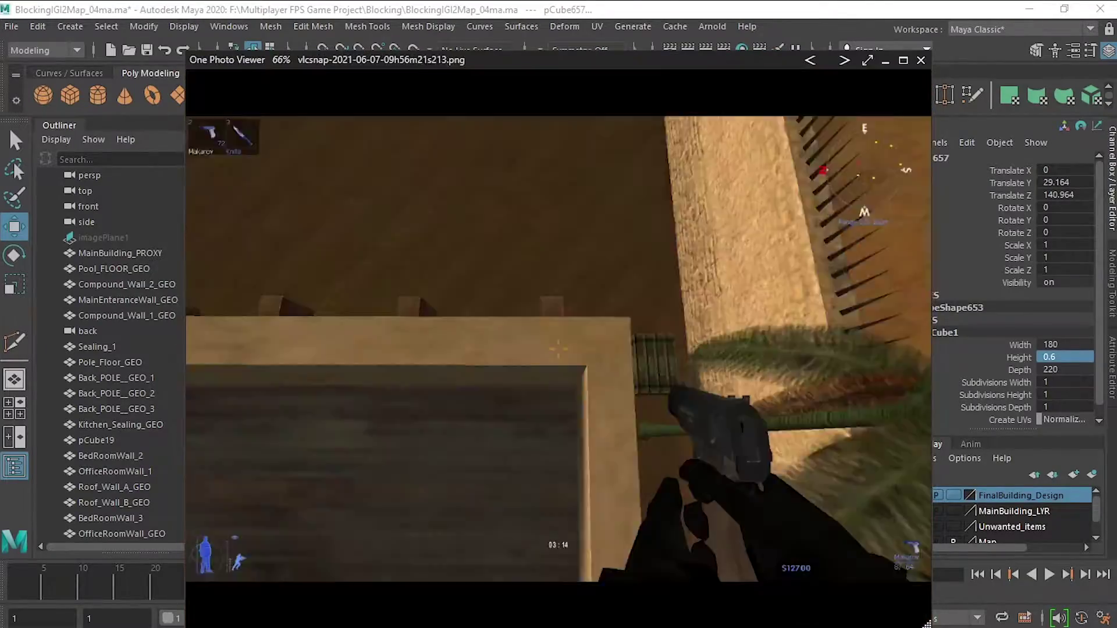
# Flip back through the game reference screenshots, then close One Photo Viewer with Escape
pyautogui.press('Left')
pyautogui.press('Left')
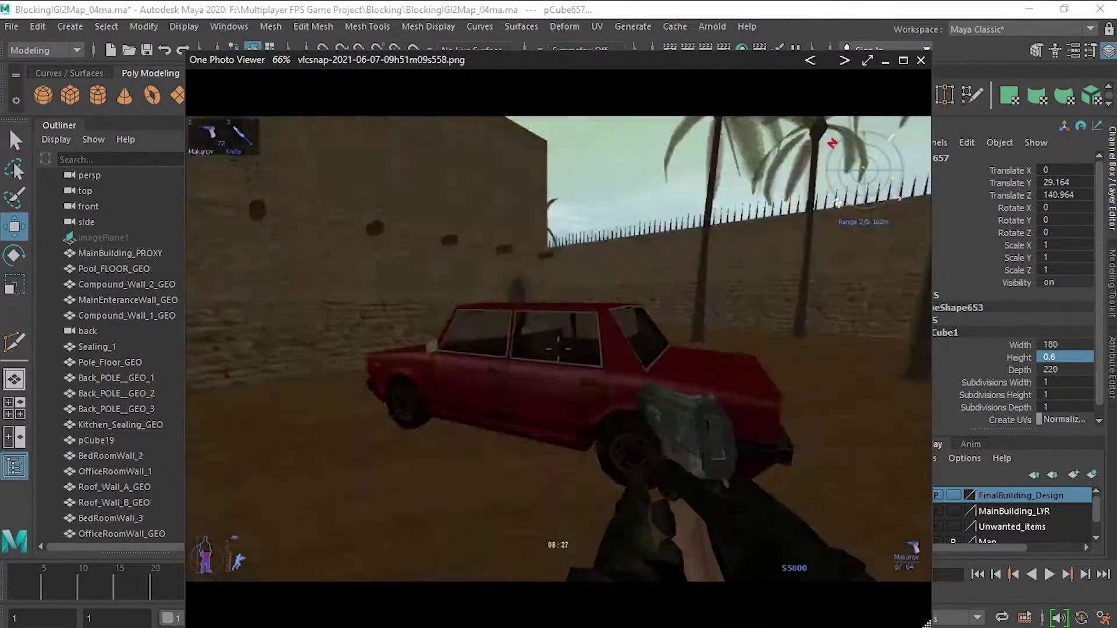
pyautogui.press('Left')
pyautogui.press('Left')
pyautogui.press('Left')
pyautogui.press('Left')
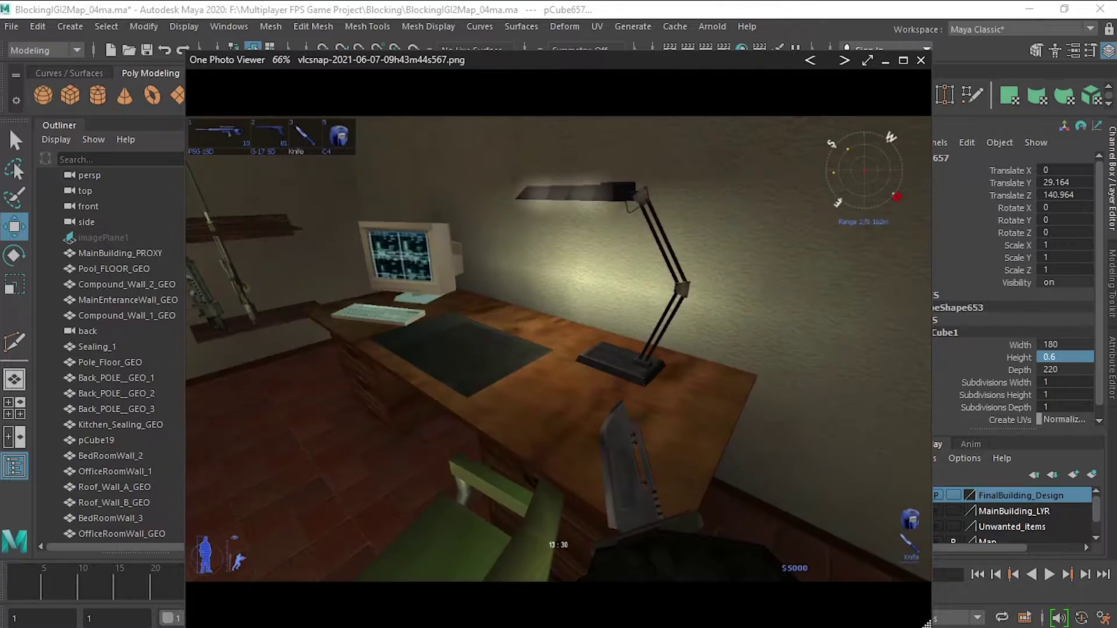
pyautogui.press('Left')
pyautogui.press('Left')
pyautogui.press('Left')
pyautogui.press('Left')
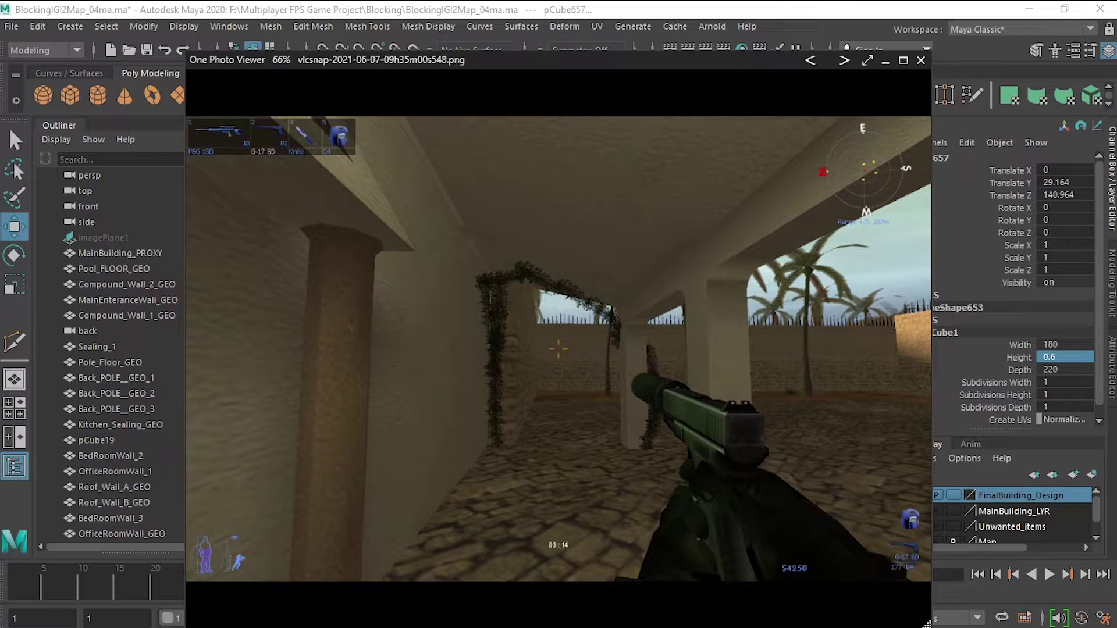
pyautogui.press('Left')
pyautogui.press('Left')
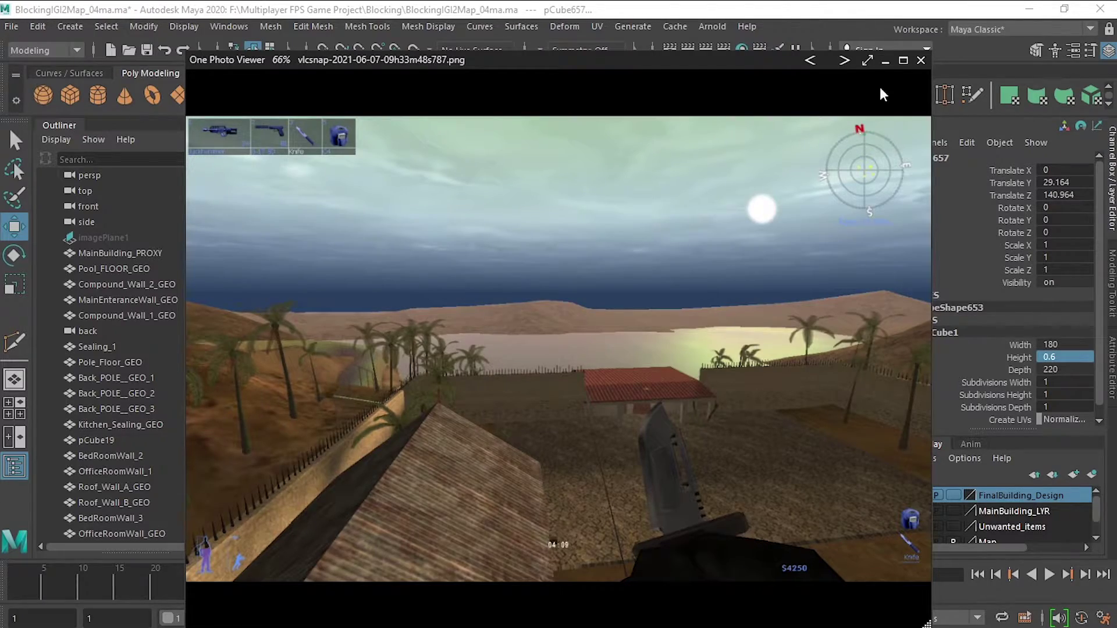
pyautogui.press('Escape')
# Select the compound wall's corner vertices in the top view to locate its edge
pyautogui.scroll(5, 526, 404)
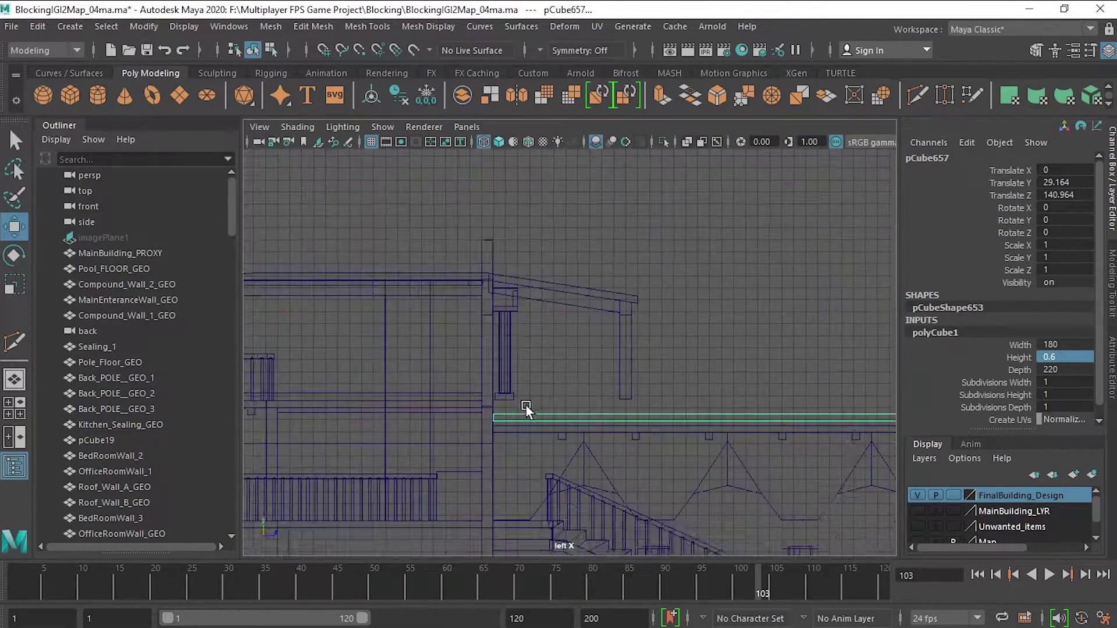
pyautogui.click(526, 403)
pyautogui.press('space')
pyautogui.press('space')
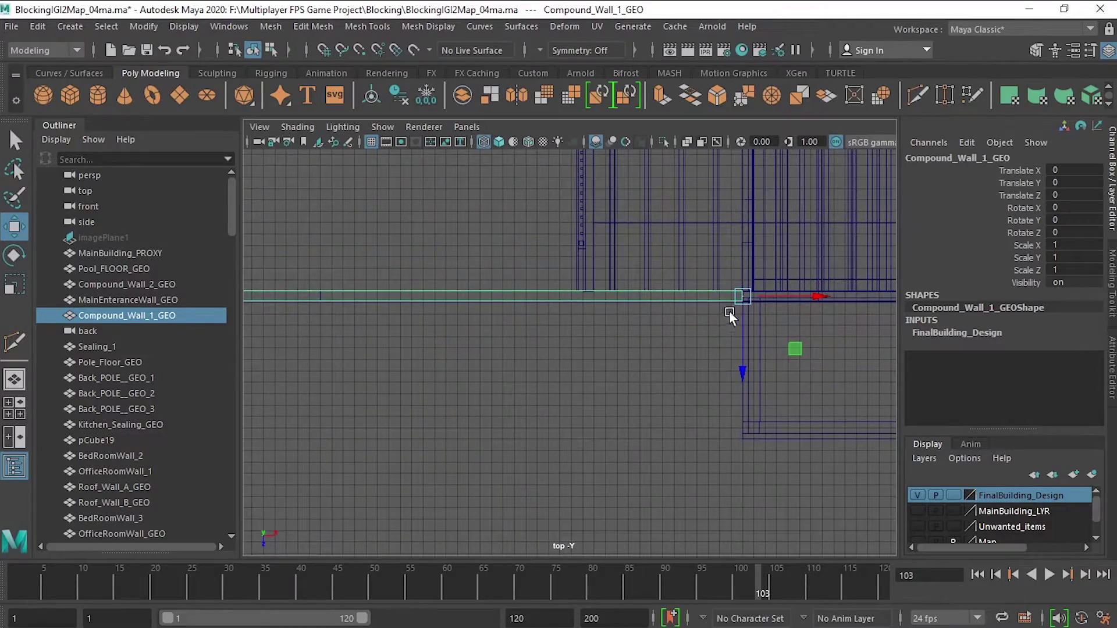
pyautogui.scroll(-2, 510, 378)
pyautogui.moveTo(429, 232); pyautogui.dragTo(357, 232, button='right')
pyautogui.moveTo(442, 280); pyautogui.dragTo(500, 349)
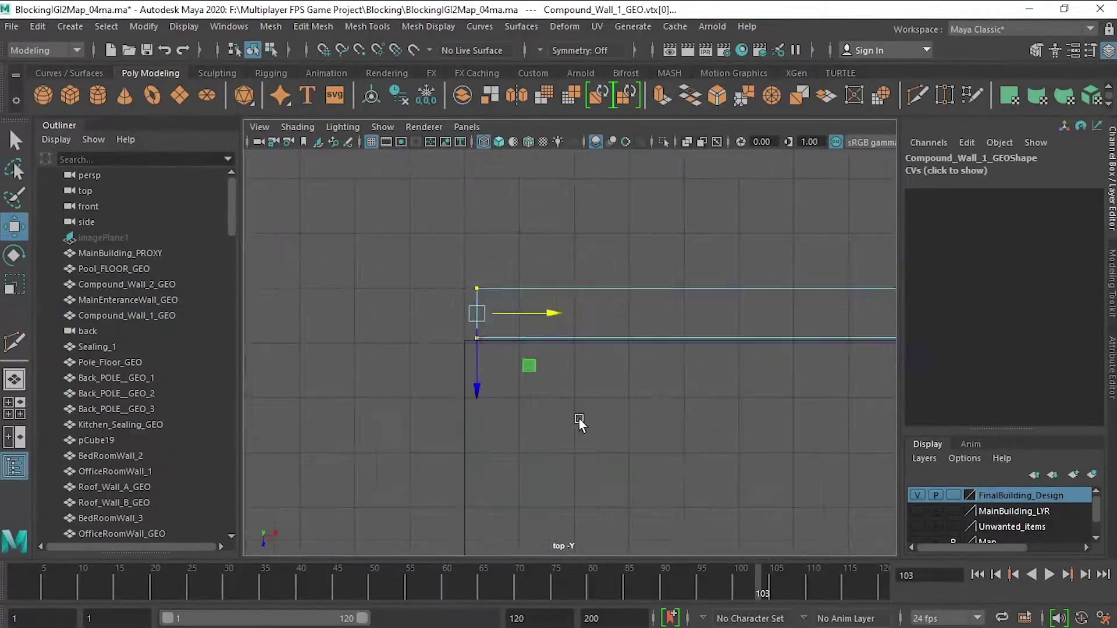
pyautogui.press('f')
pyautogui.scroll(-3, 611, 233)
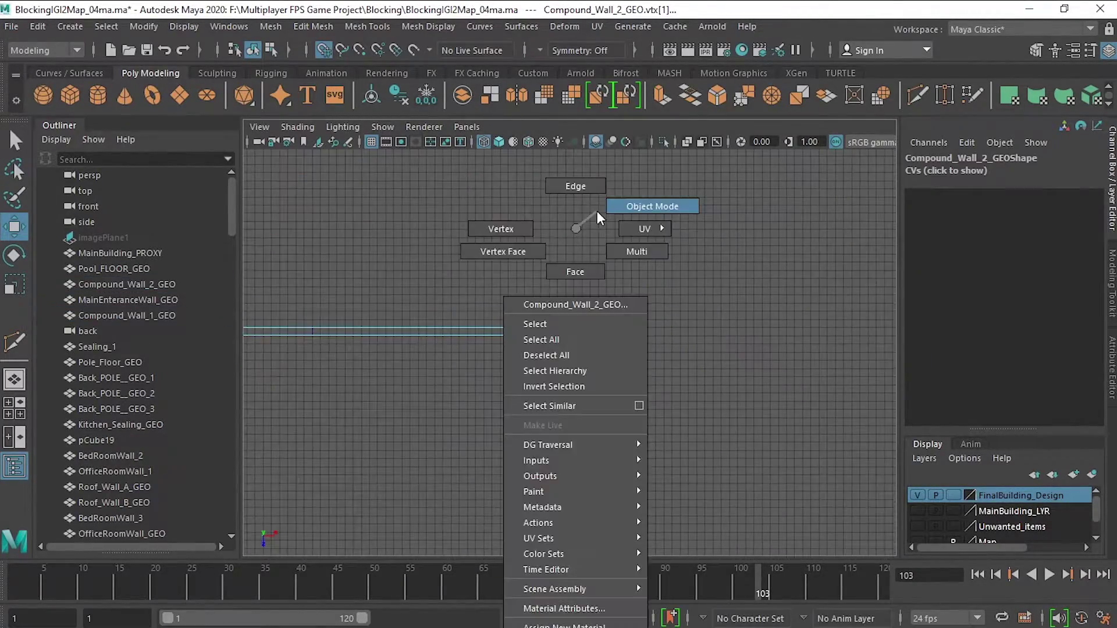
pyautogui.moveTo(576, 227); pyautogui.dragTo(648, 207, button='right')
# Move the roof slab so its edge snaps to the compound wall line, Translate Z 140.87
pyautogui.click(710, 384)
pyautogui.press('space')
pyautogui.press('space')
pyautogui.scroll(-3, 860, 357)
pyautogui.press('w')
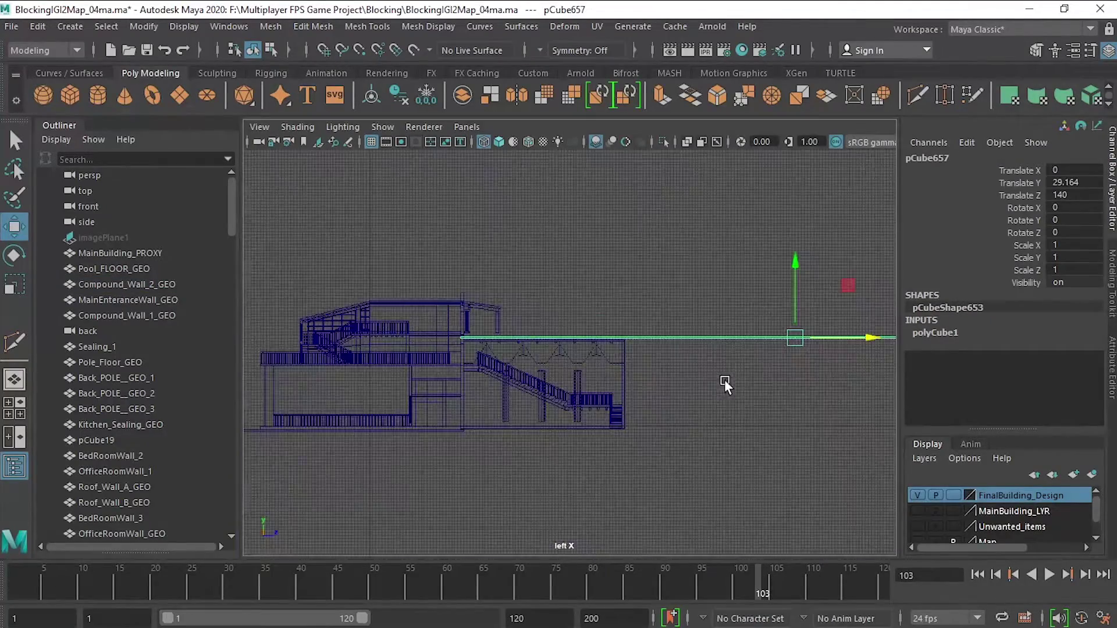
pyautogui.scroll(3, 724, 379)
pyautogui.moveTo(511, 373); pyautogui.dragTo(504, 372)
# Select the compound wall, then the new small cube pCube658 near the roof edge
pyautogui.press('space')
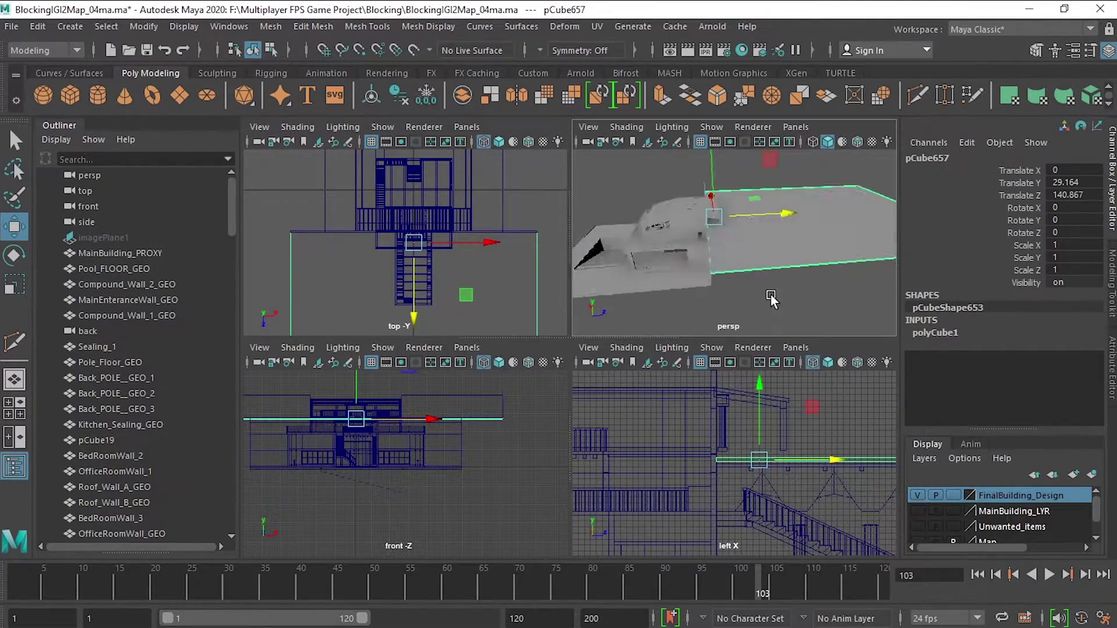
pyautogui.click(770, 294)
pyautogui.press('space')
pyautogui.scroll(5, 593, 304)
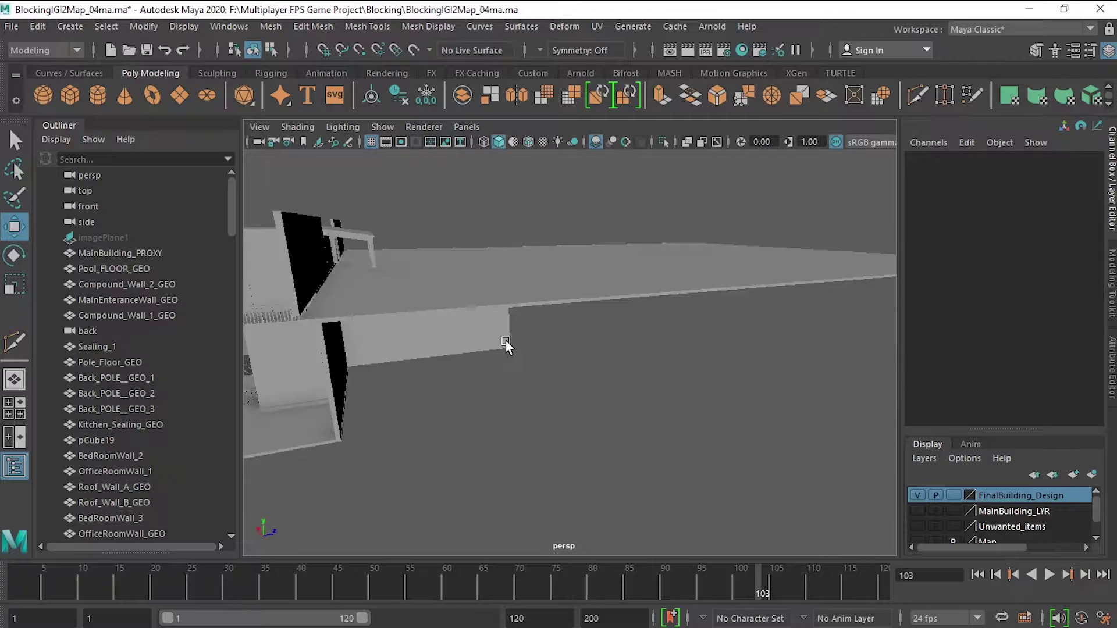
pyautogui.click(409, 367)
pyautogui.press('space')
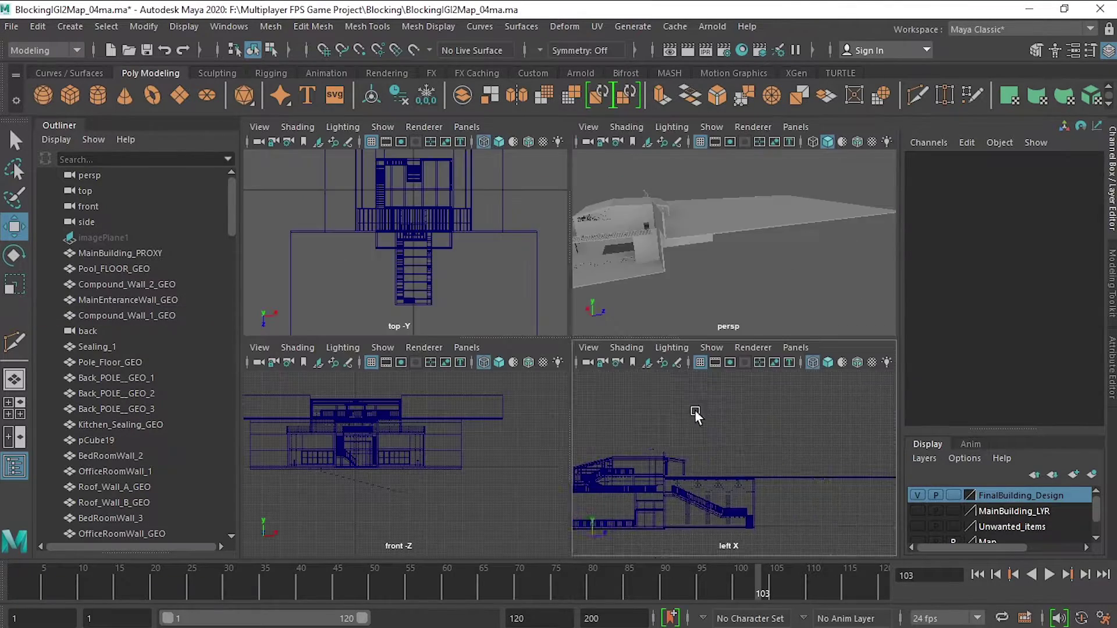
pyautogui.click(692, 416)
pyautogui.press('space')
pyautogui.scroll(3, 571, 365)
# Set the cube's Height to 15 and place it on the roof edge
pyautogui.scroll(-3, 585, 327)
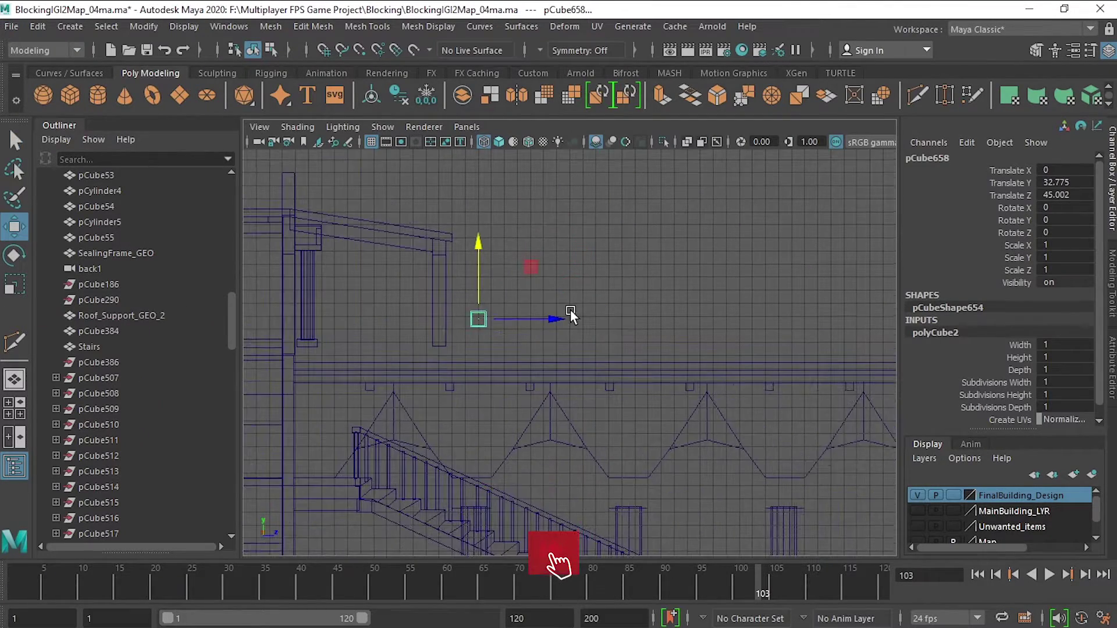
pyautogui.moveTo(570, 309); pyautogui.dragTo(549, 355, button='middle')
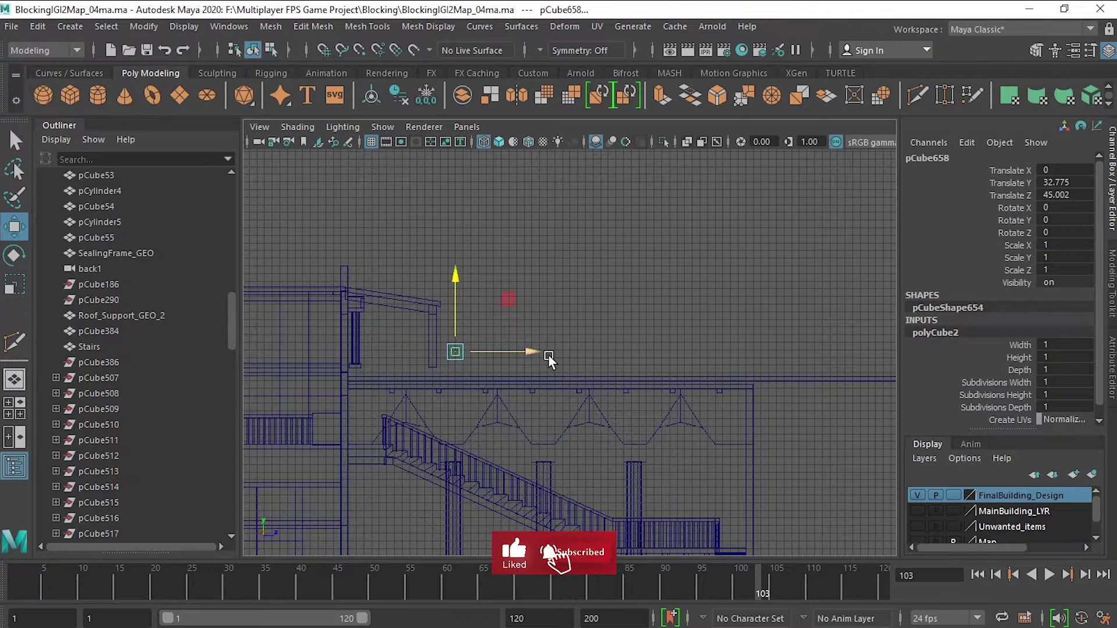
pyautogui.scroll(2, 602, 341)
pyautogui.write('15')
pyautogui.press('Return')
pyautogui.moveTo(629, 338); pyautogui.dragTo(546, 402)
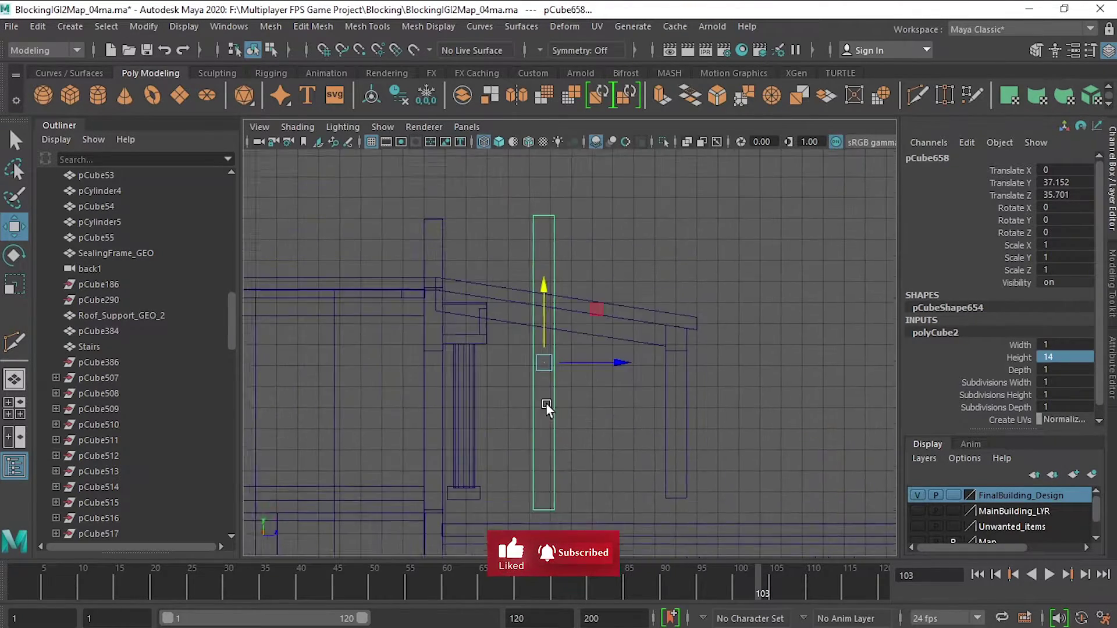
pyautogui.moveTo(568, 290); pyautogui.dragTo(564, 250)
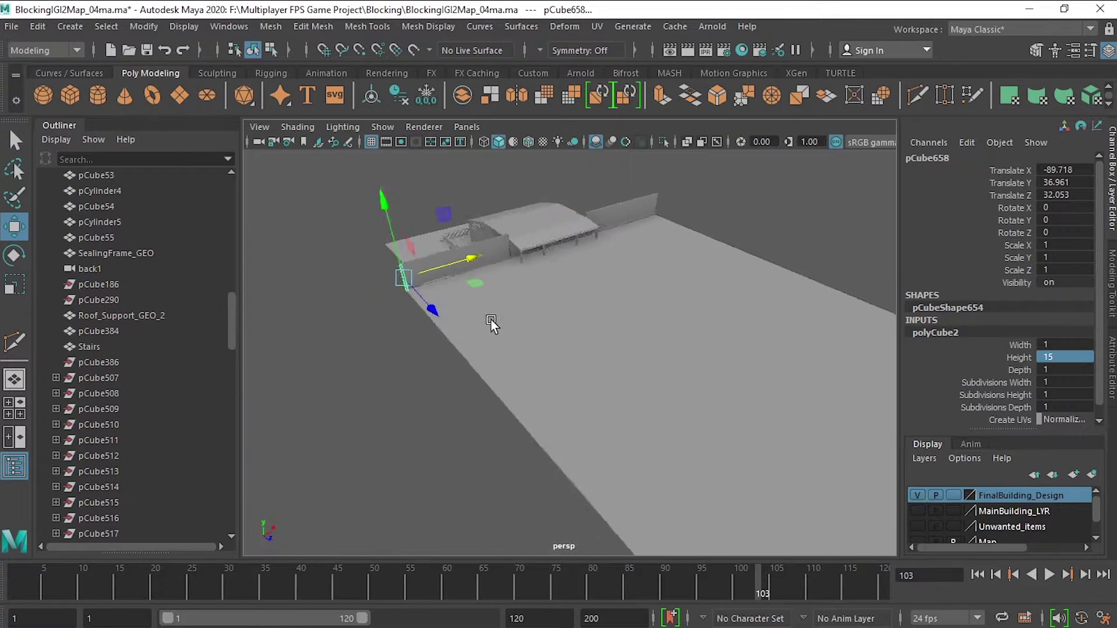
# Set the post's polyCube2 Width to 0.9
pyautogui.keyDown('alt'); pyautogui.moveTo(492, 325); pyautogui.dragTo(581, 397); pyautogui.keyUp('alt')
pyautogui.scroll(2, 581, 397)
pyautogui.scroll(4, 548, 383)
pyautogui.click(1041, 376)
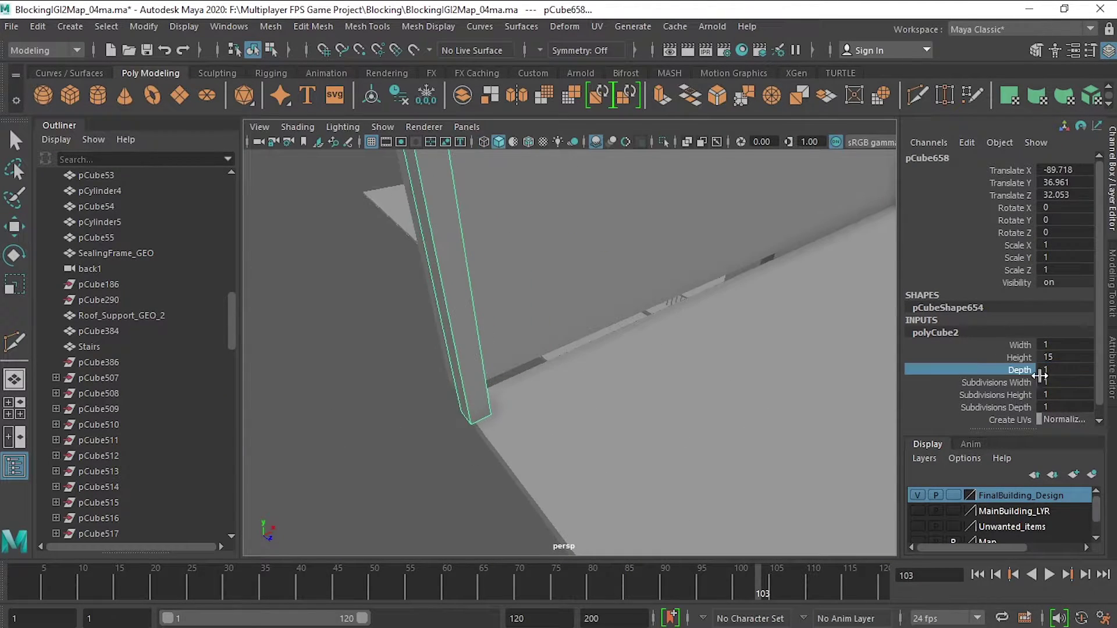
pyautogui.click(1019, 344)
pyautogui.write('0.9')
pyautogui.press('Return')
# Stretch the post's end vertices along the roof edge into a long wall
pyautogui.press('w')
pyautogui.moveTo(561, 203); pyautogui.dragTo(564, 200)
pyautogui.scroll(-3, 598, 295)
pyautogui.scroll(-3, 598, 295)
pyautogui.press('F9')
pyautogui.moveTo(558, 484); pyautogui.dragTo(529, 227)
pyautogui.scroll(-2, 397, 340)
pyautogui.keyDown('alt'); pyautogui.moveTo(460, 451); pyautogui.dragTo(606, 263, button='middle'); pyautogui.keyUp('alt')
pyautogui.scroll(3, 606, 263)
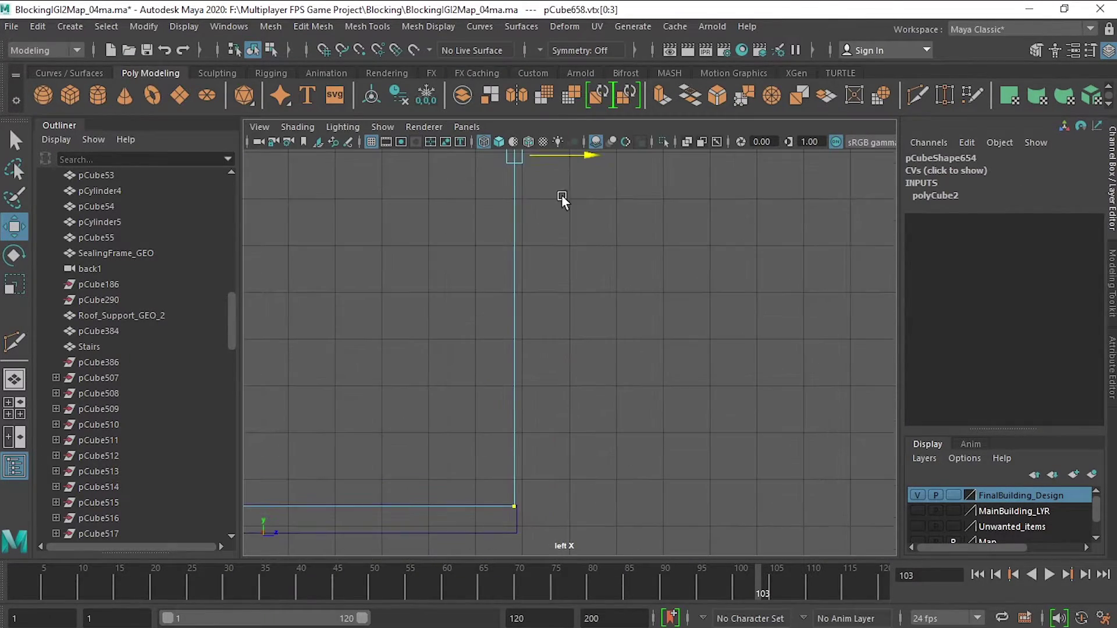
# Inspect the new wall in perspective and select its opposite end vertices in wireframe
pyautogui.press('space')
pyautogui.press('space')
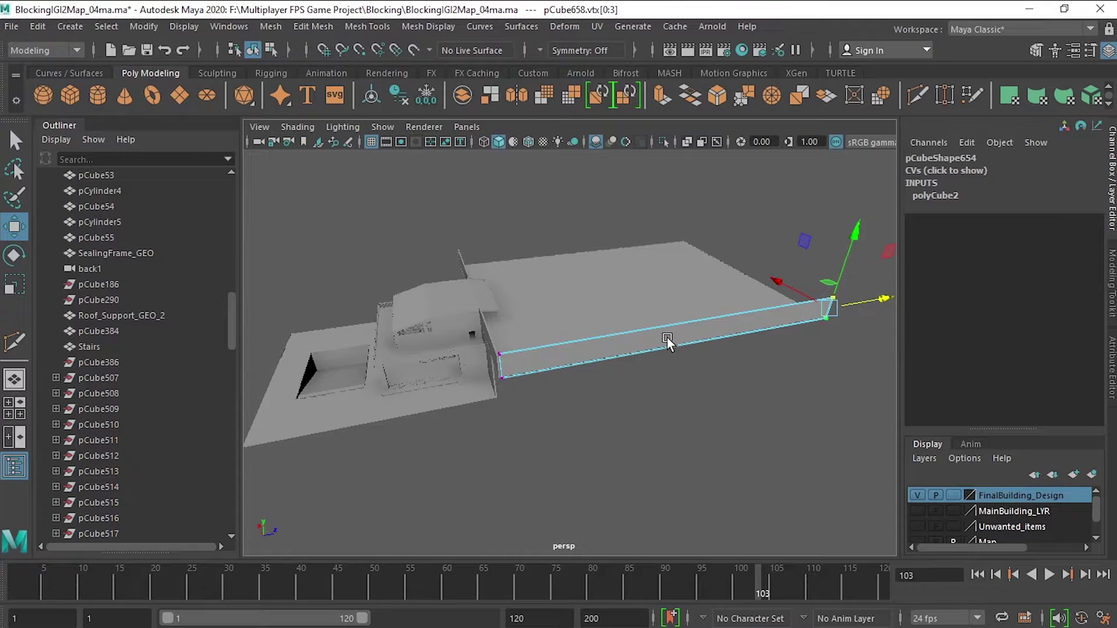
pyautogui.moveTo(624, 412); pyautogui.dragTo(599, 381)
pyautogui.press('f')
pyautogui.scroll(-3, 598, 390)
pyautogui.press('4')
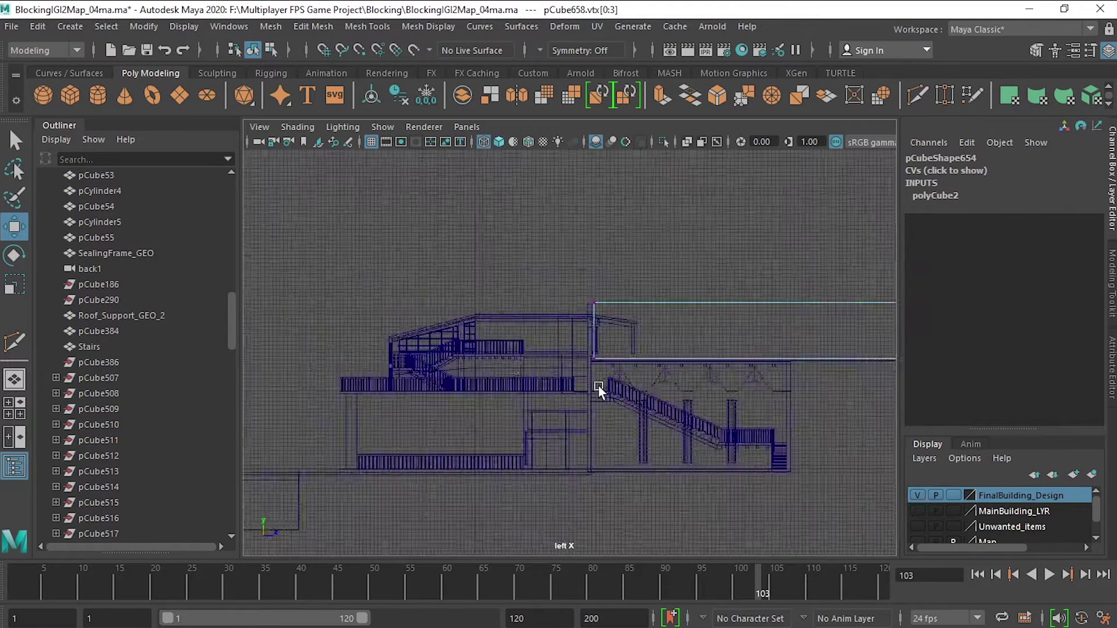
pyautogui.scroll(5, 598, 385)
pyautogui.moveTo(731, 372); pyautogui.dragTo(721, 235)
# Duplicate the parapet wall as pCube659 and move it to the slab's far side
pyautogui.press('space')
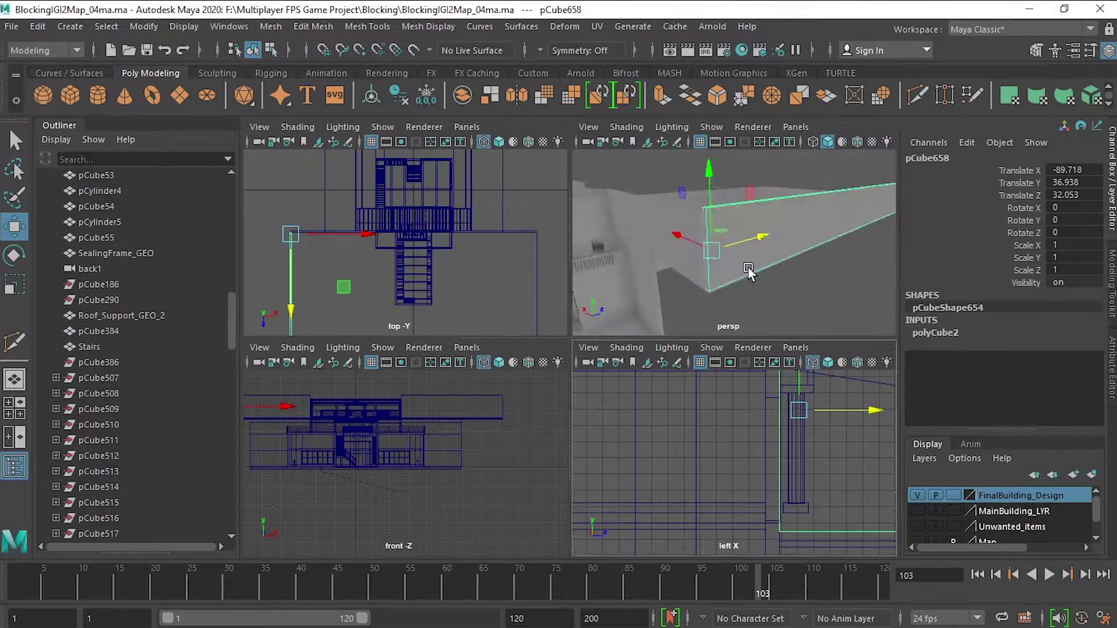
pyautogui.press('F8')
pyautogui.press('space')
pyautogui.moveTo(584, 324)
pyautogui.keyDown('alt'); pyautogui.mouseDown()
pyautogui.moveTo(523, 358)
pyautogui.moveTo(464, 322)
pyautogui.moveTo(593, 327)
pyautogui.moveTo(544, 349)
pyautogui.mouseUp(); pyautogui.keyUp('alt')
pyautogui.hotkey('ctrl', 'd')
pyautogui.moveTo(563, 332); pyautogui.dragTo(668, 344, button='middle')
# Select both parapet walls and frame them to check the copy's placement
pyautogui.press('space')
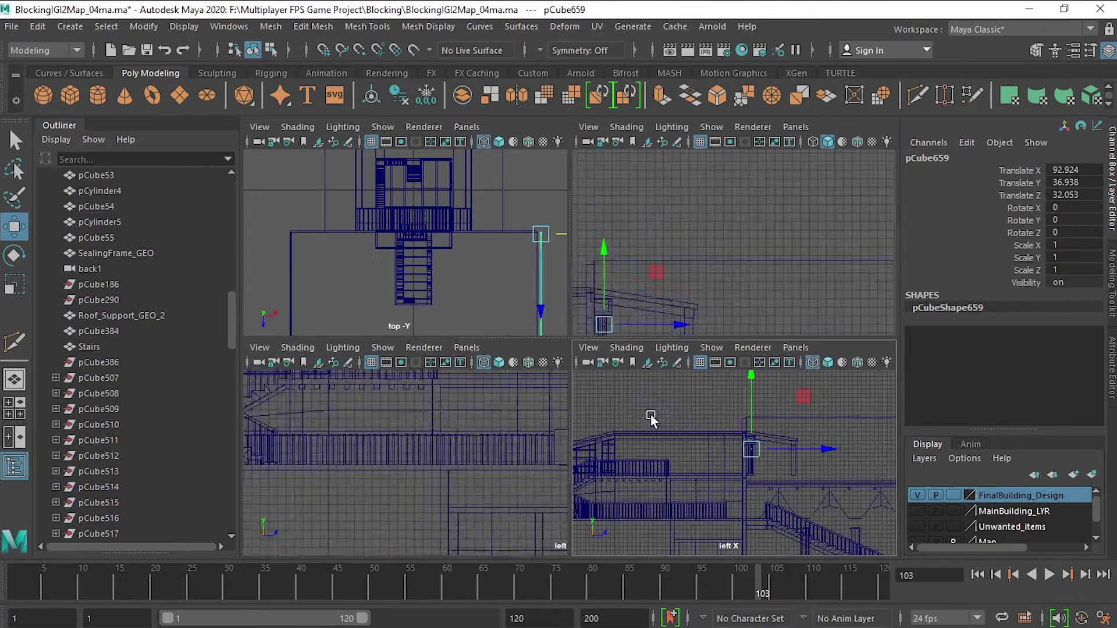
pyautogui.press('space')
pyautogui.click(464, 430)
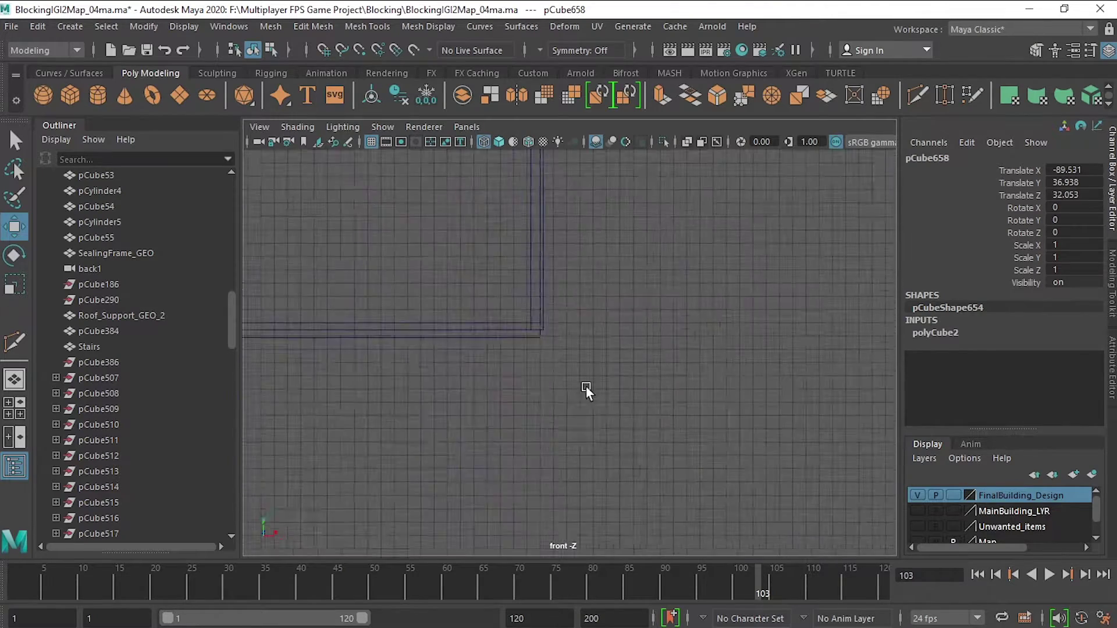
pyautogui.click(591, 198)
pyautogui.press('f')
pyautogui.press('space')
pyautogui.press('space')
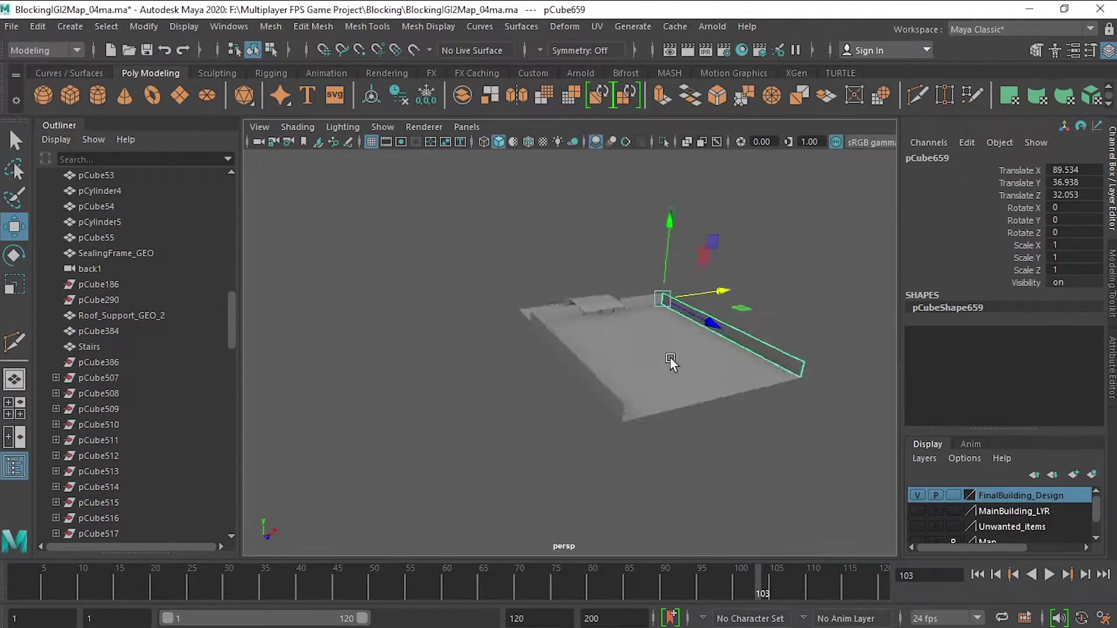
# Duplicate the wall as pCube660, turn it 90° in Y, and slide it to the slab's end
pyautogui.hotkey('ctrl', 'd')
pyautogui.moveTo(671, 362)
pyautogui.keyDown('alt'); pyautogui.mouseDown()
pyautogui.moveTo(557, 321)
pyautogui.moveTo(766, 306)
pyautogui.mouseUp(); pyautogui.keyUp('alt')
pyautogui.press('e')
pyautogui.press('w')
pyautogui.moveTo(528, 335); pyautogui.dragTo(568, 408)
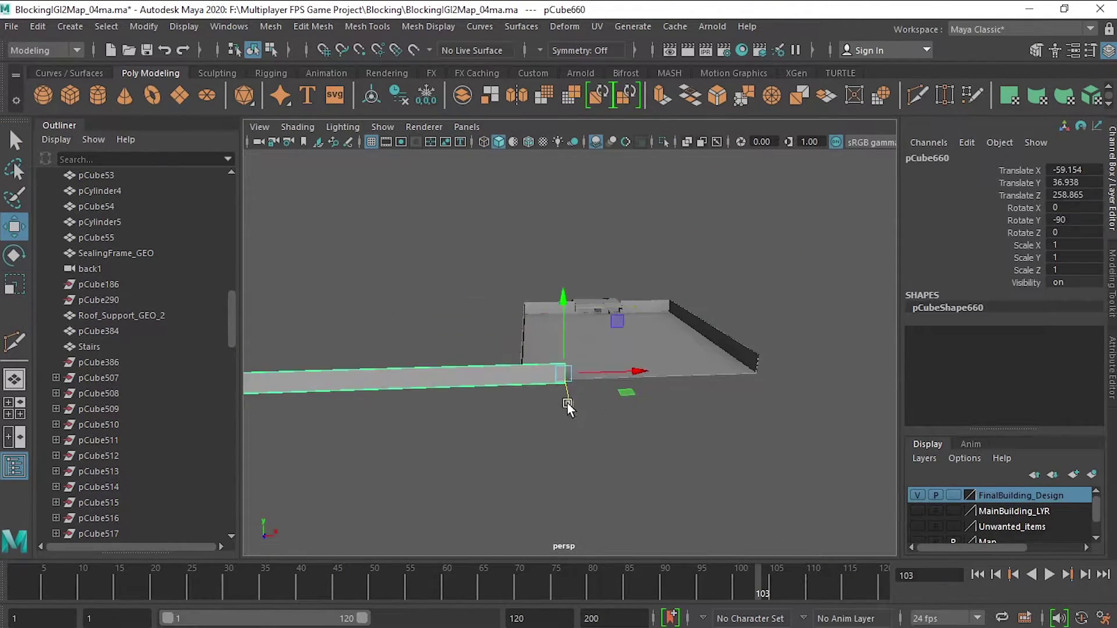
pyautogui.press('space')
pyautogui.moveTo(641, 330); pyautogui.dragTo(715, 276)
# Centre the end wall across the slab and adjust its vertices to span the front edge
pyautogui.press('space')
pyautogui.press('space')
pyautogui.scroll(3, 582, 407)
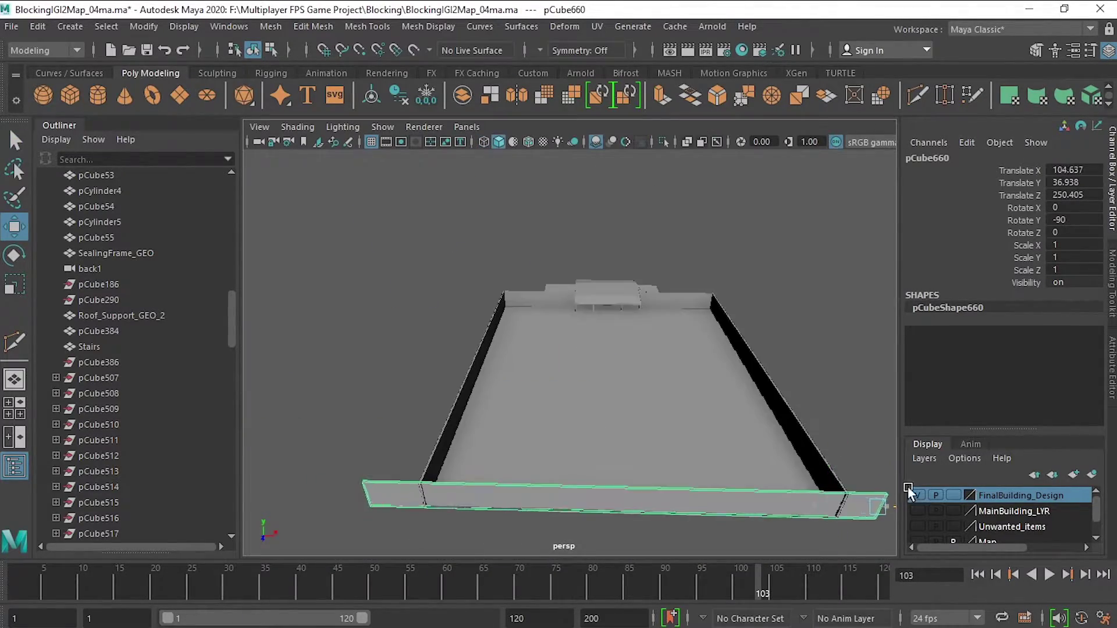
pyautogui.press('space')
pyautogui.click(531, 419)
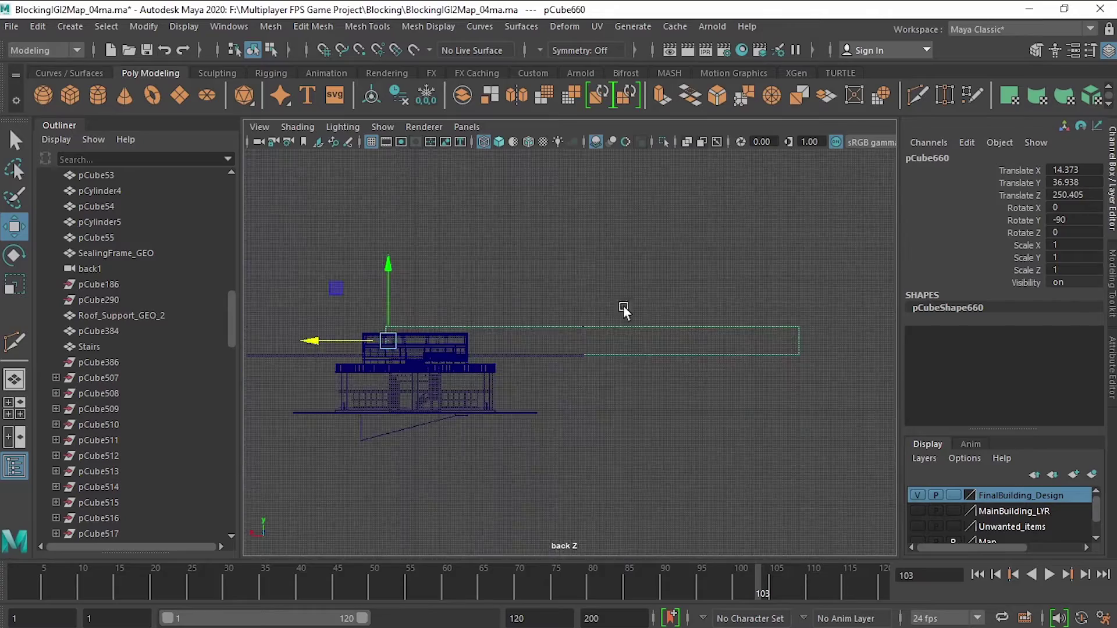
pyautogui.press('F9')
pyautogui.scroll(3, 599, 329)
pyautogui.scroll(-3, 551, 369)
pyautogui.scroll(2, 511, 393)
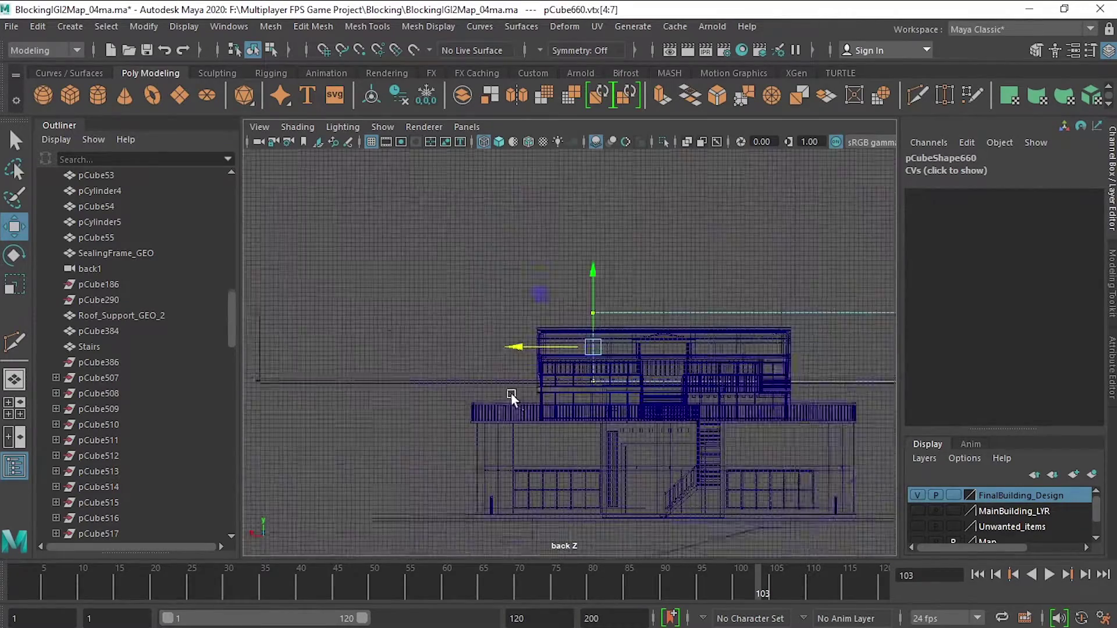
pyautogui.scroll(3, 511, 393)
pyautogui.press('F8')
pyautogui.press('space')
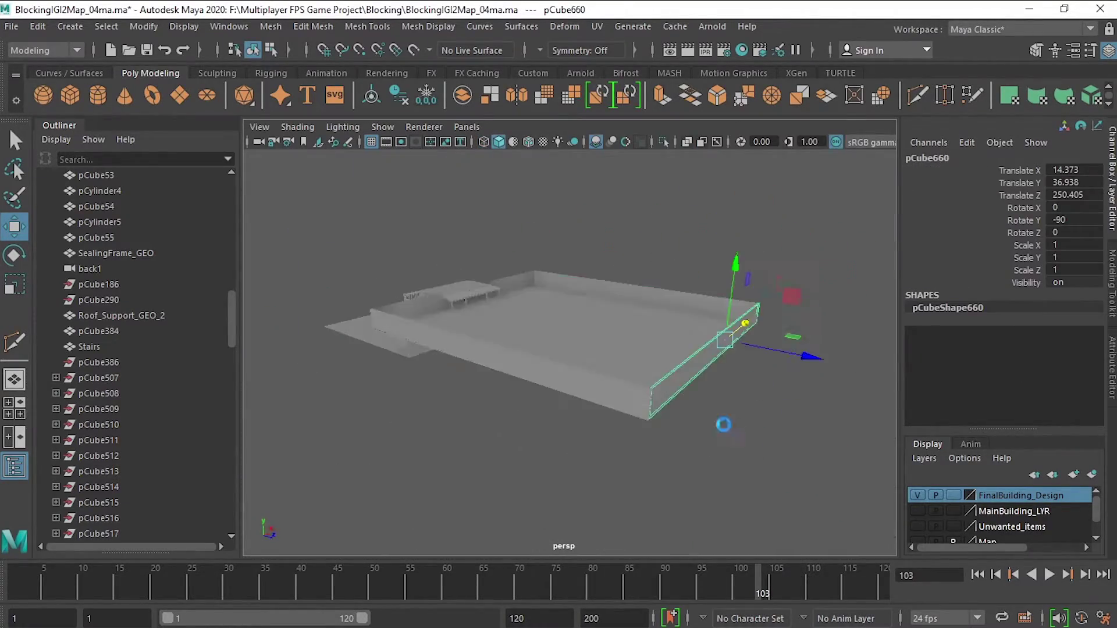